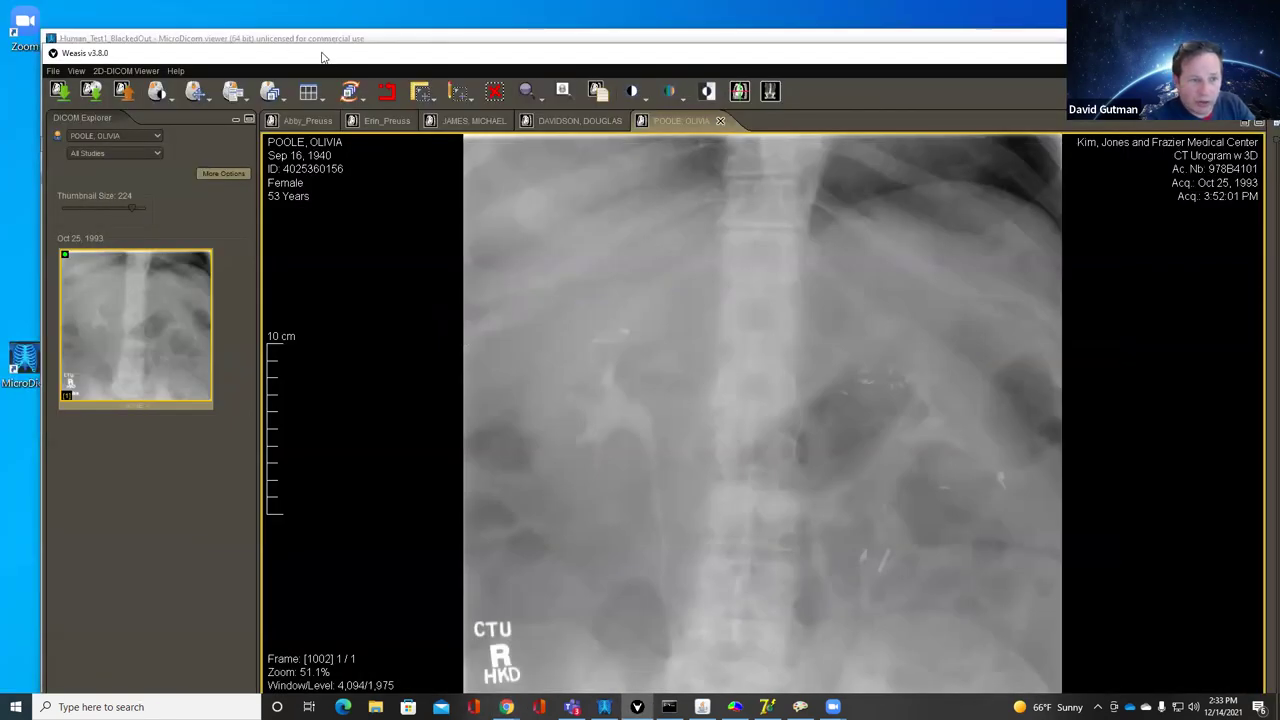
Step: Maximize Weasis and open the pacemaker patient's first Sep 11, 2013 series
{"action": "double_click", "coordinate": [324, 54]}
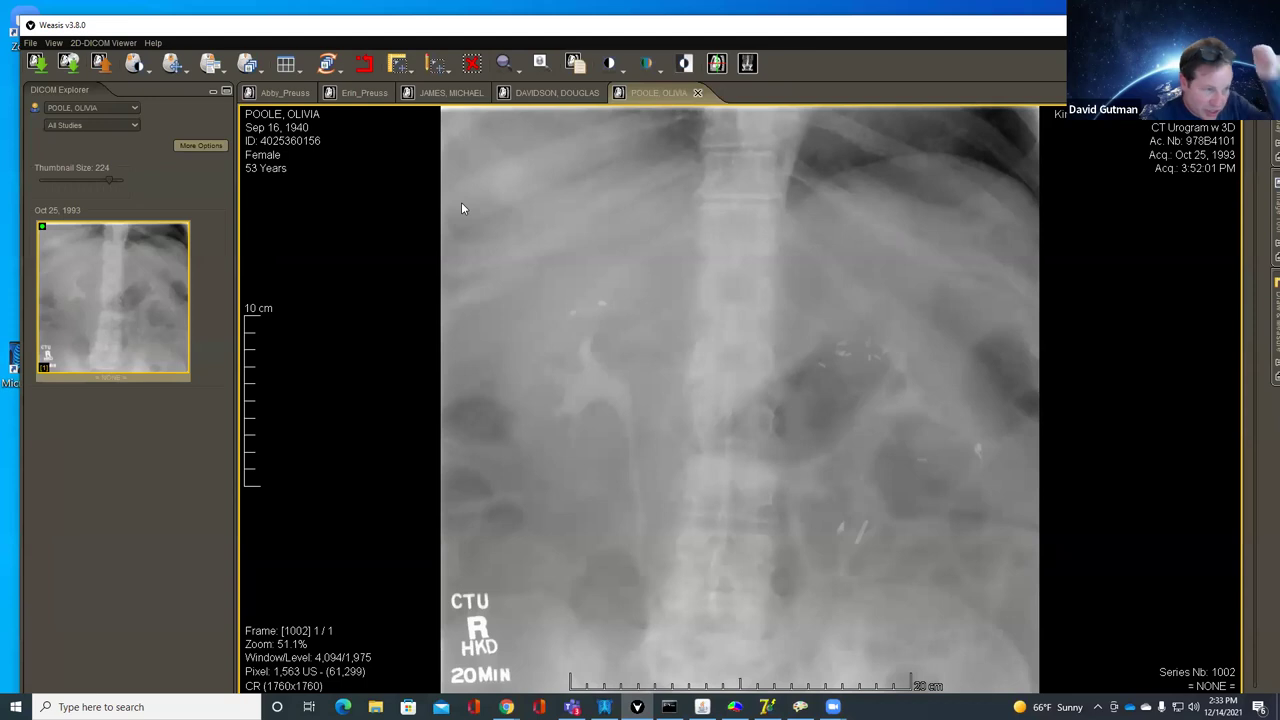
{"action": "left_click", "coordinate": [102, 106]}
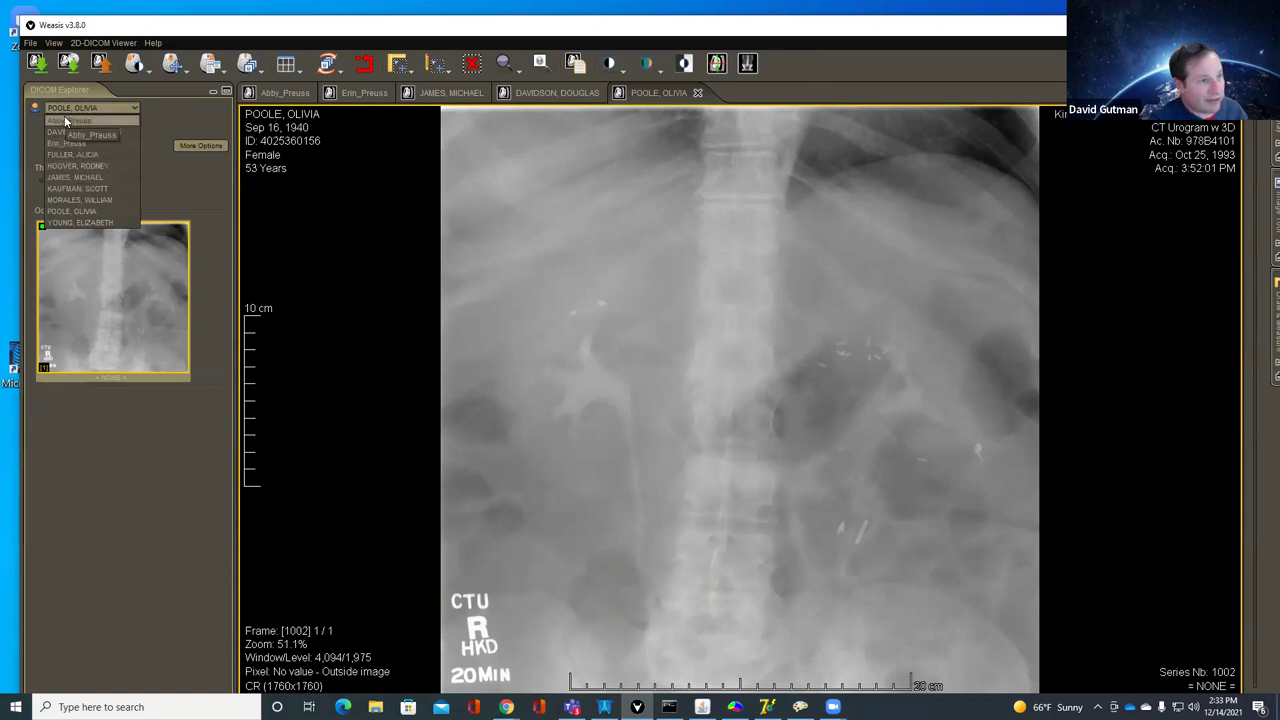
{"action": "left_click", "coordinate": [78, 177]}
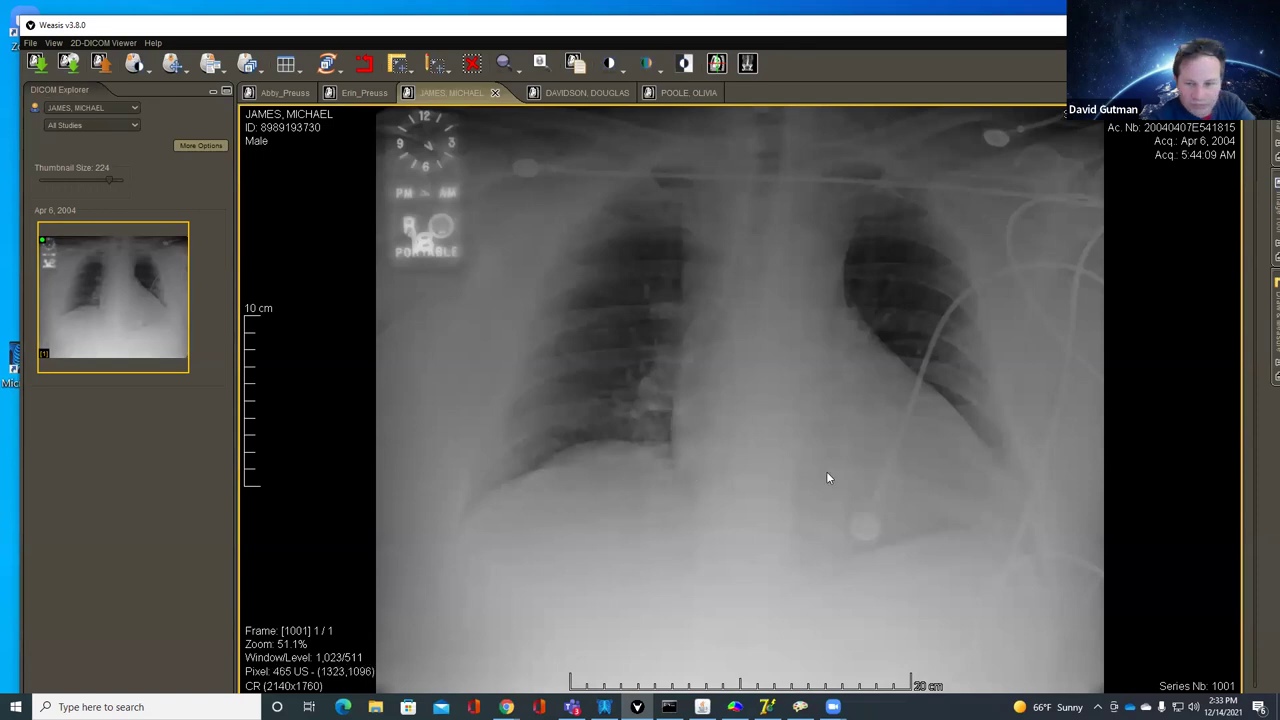
{"action": "left_click", "coordinate": [72, 107]}
{"action": "left_click", "coordinate": [81, 187]}
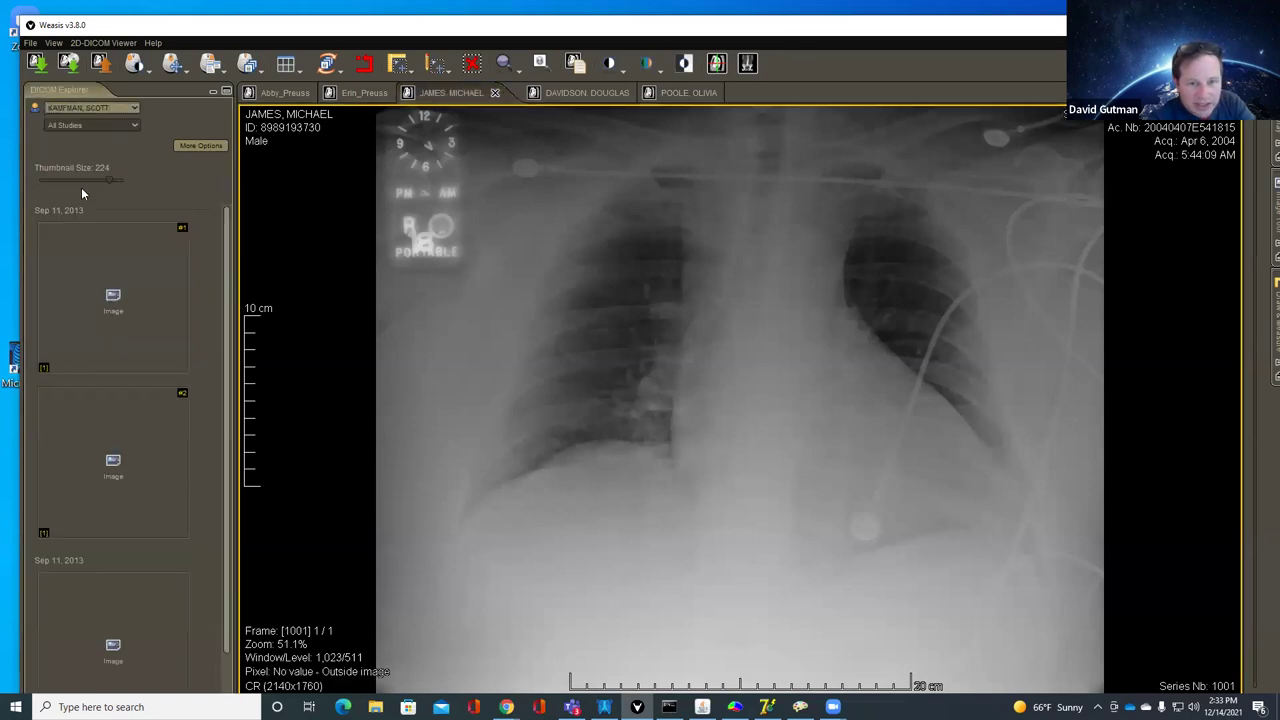
{"action": "double_click", "coordinate": [100, 285]}
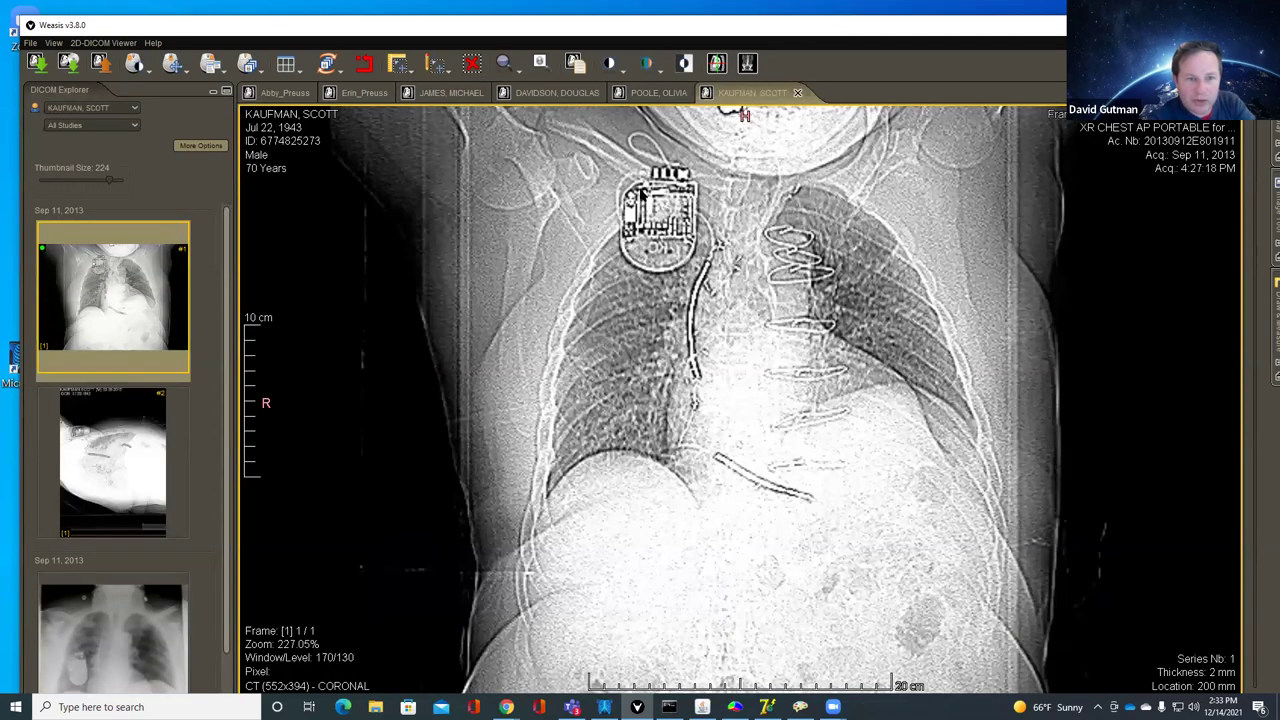
Step: Adjust the coronal chest CT's window/level to about 319.4/267.9 around the pacemaker
{"action": "left_click_drag", "start_coordinate": [650, 235], "coordinate": [680, 356]}
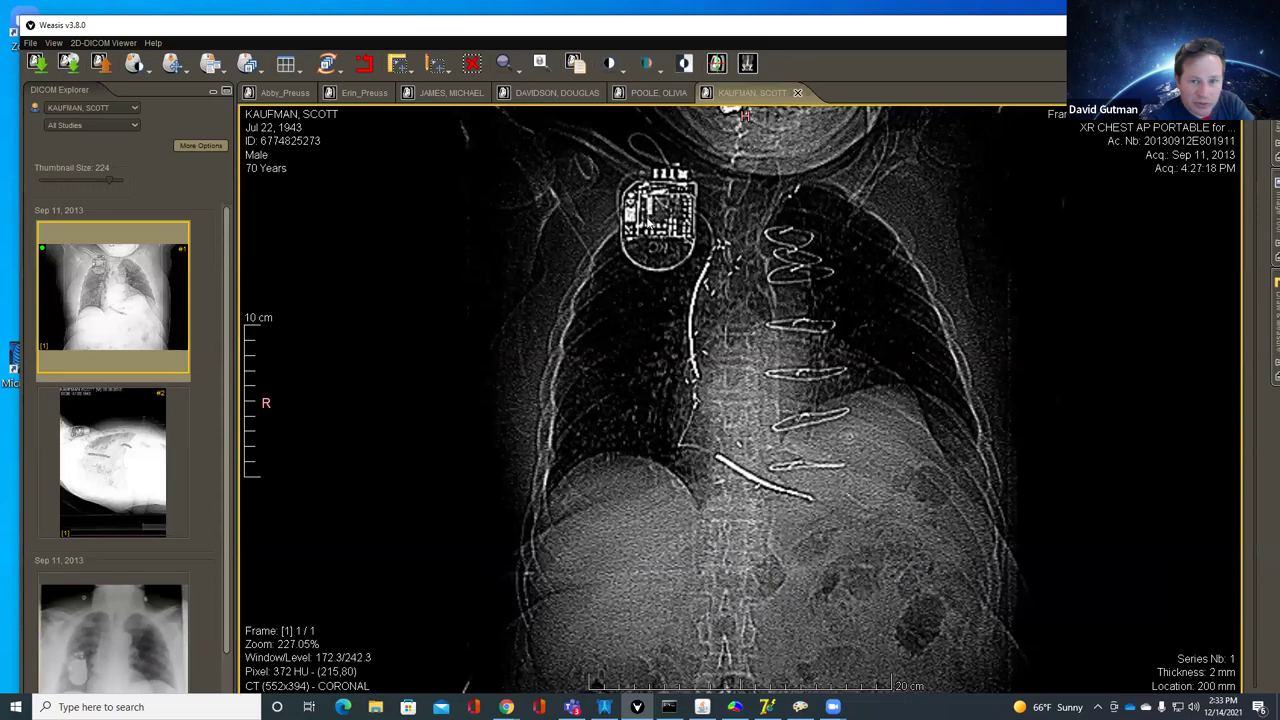
{"action": "left_click_drag", "start_coordinate": [640, 228], "coordinate": [640, 214]}
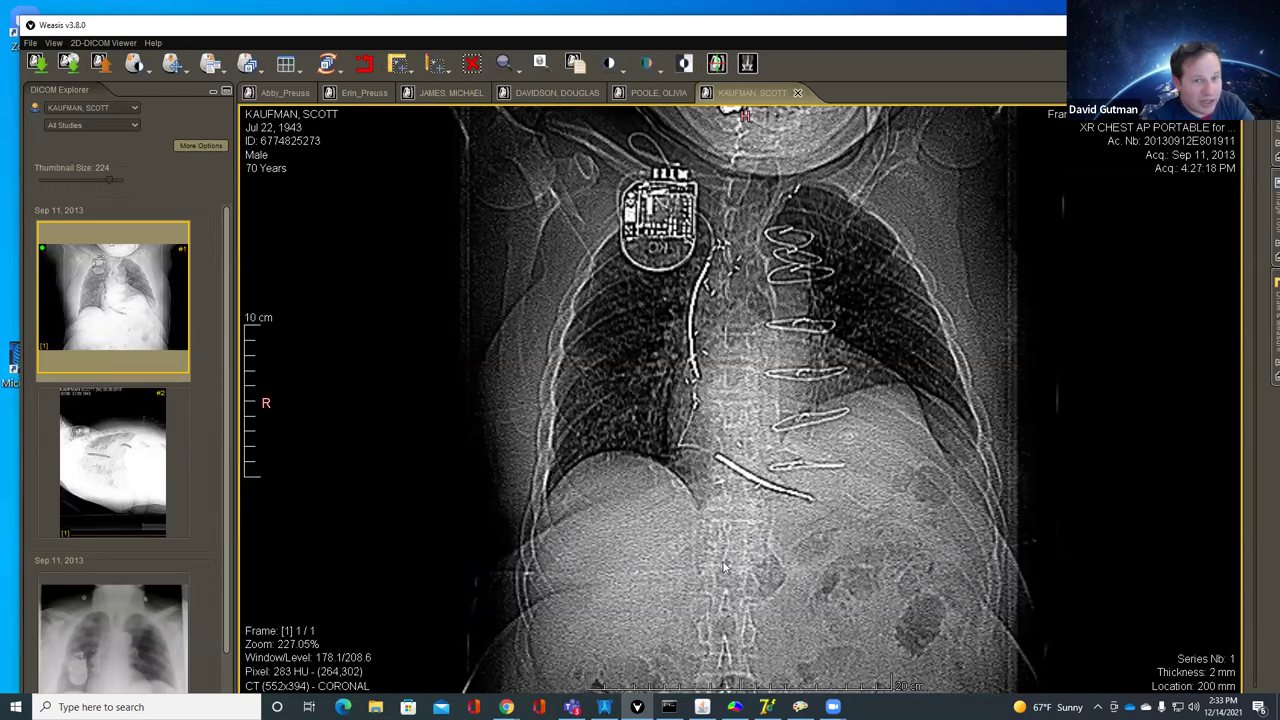
{"action": "right_click", "coordinate": [685, 470]}
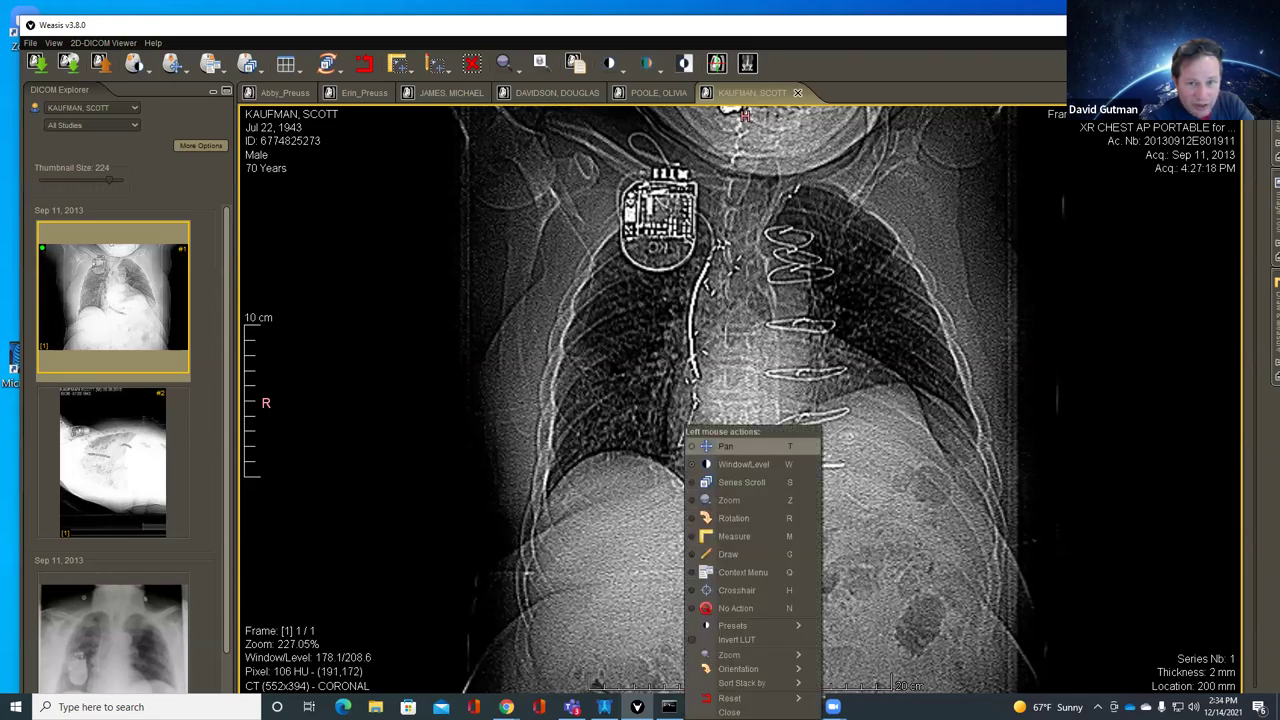
{"action": "left_click", "coordinate": [743, 464]}
{"action": "left_click_drag", "start_coordinate": [660, 437], "coordinate": [692, 258]}
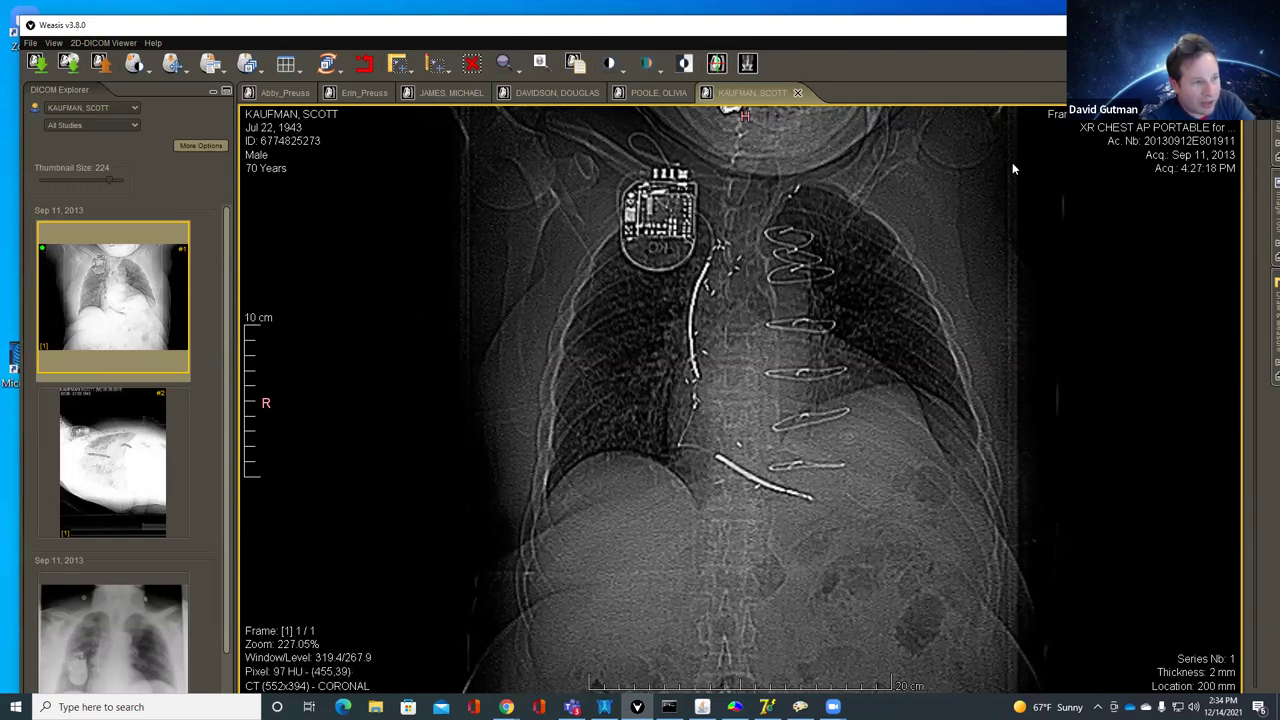
Step: Open the Jul 21, 2013 portable chest X-ray in a new tab
{"action": "left_click", "coordinate": [130, 108]}
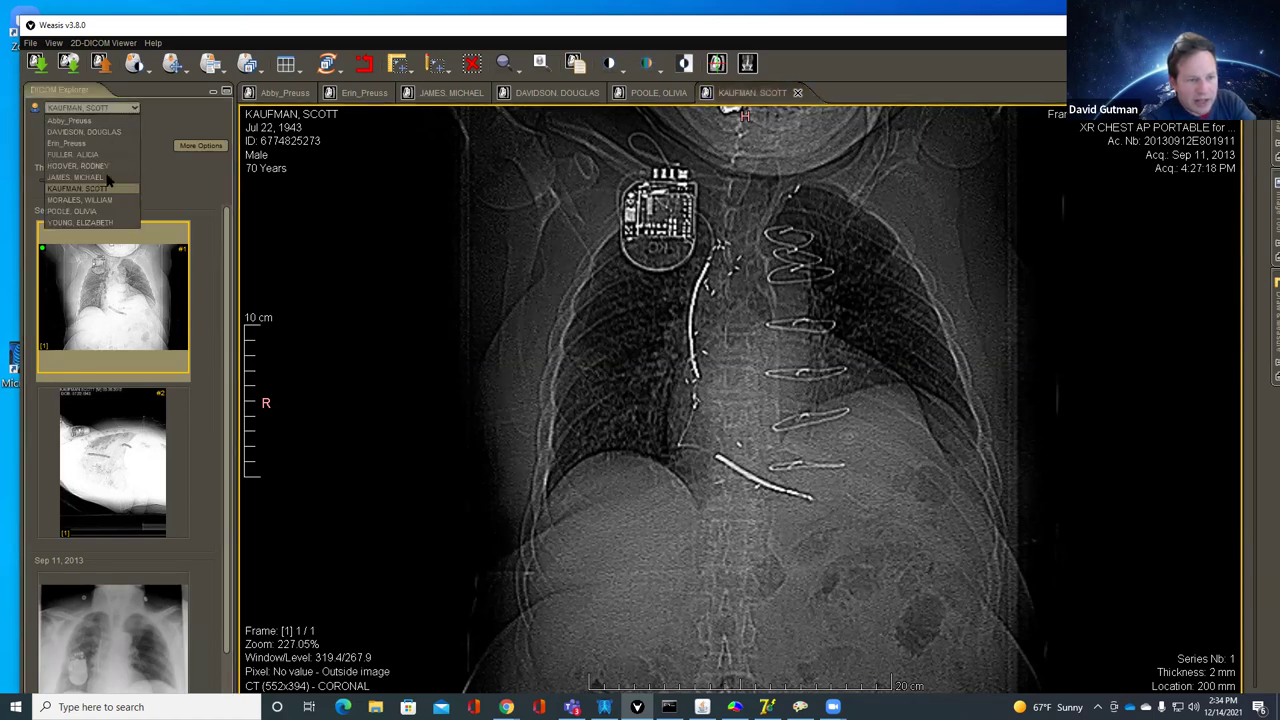
{"action": "left_click", "coordinate": [97, 201]}
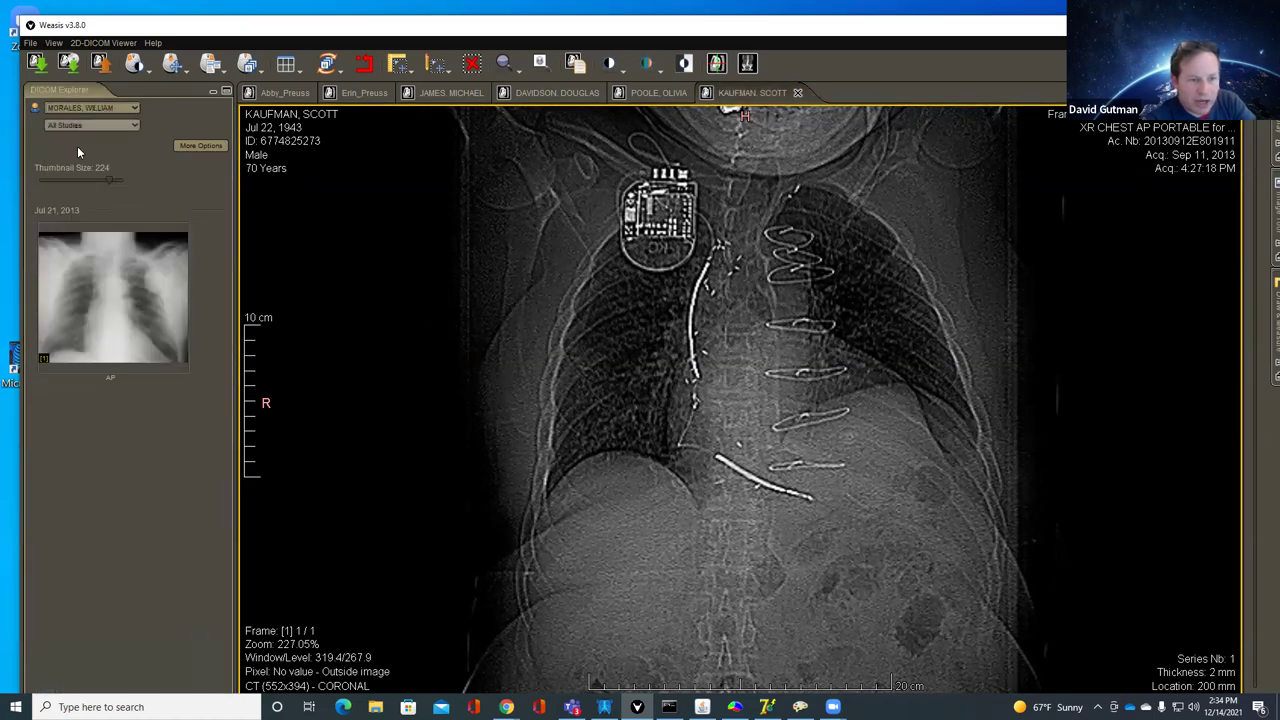
{"action": "double_click", "coordinate": [78, 267]}
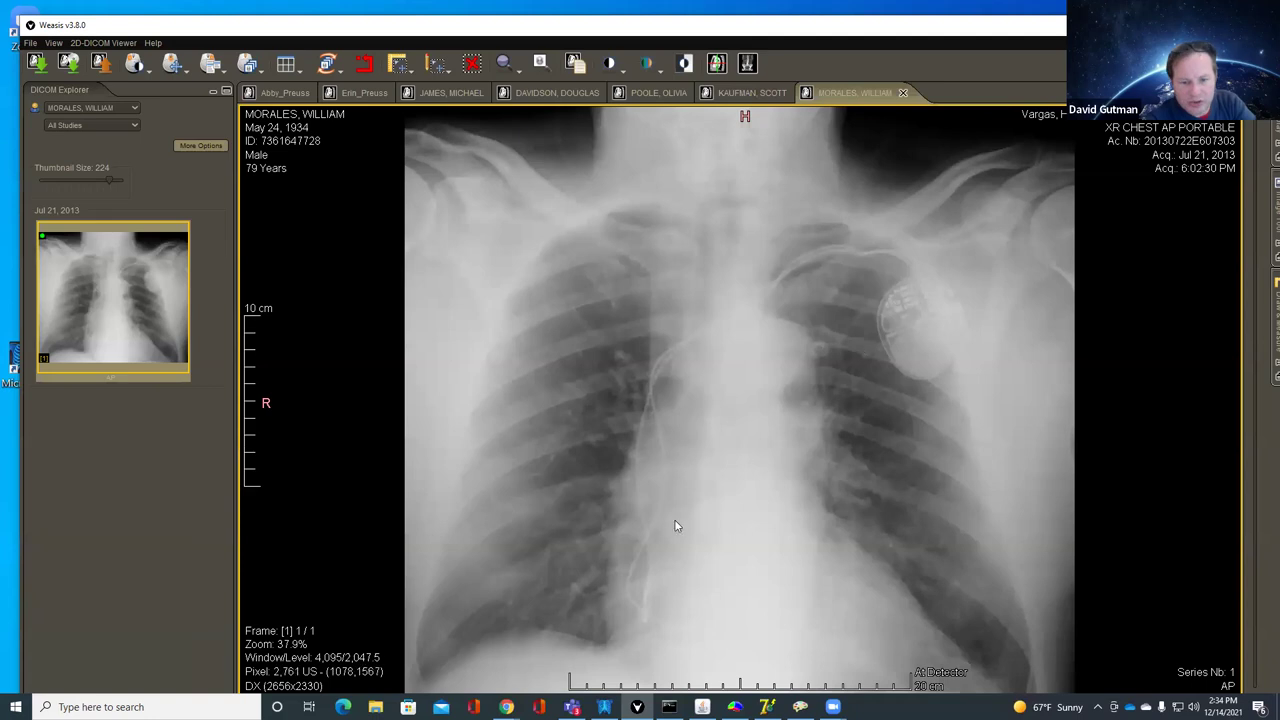
{"action": "left_click", "coordinate": [91, 111]}
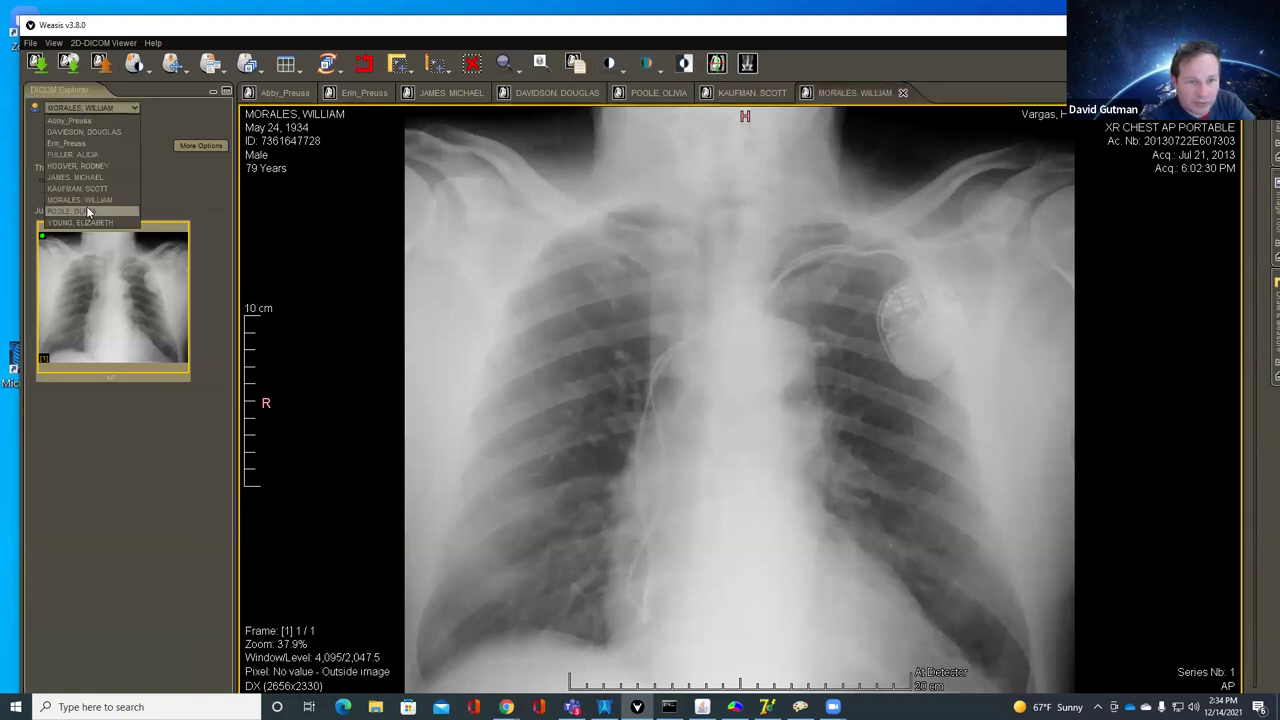
{"action": "left_click", "coordinate": [90, 218]}
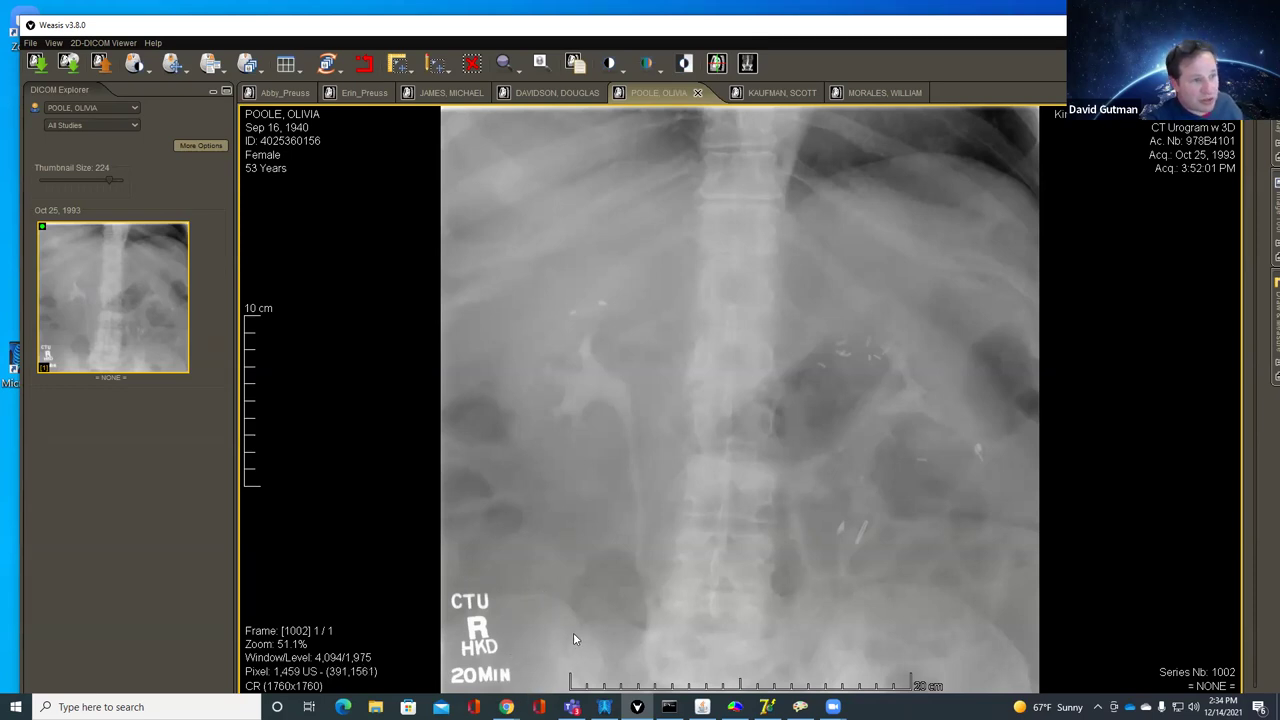
Step: Open and scroll the Oct 17, 2000 PET AC series, then show the first patient's FLAIR brain MRI
{"action": "left_click", "coordinate": [78, 104]}
{"action": "left_click", "coordinate": [84, 216]}
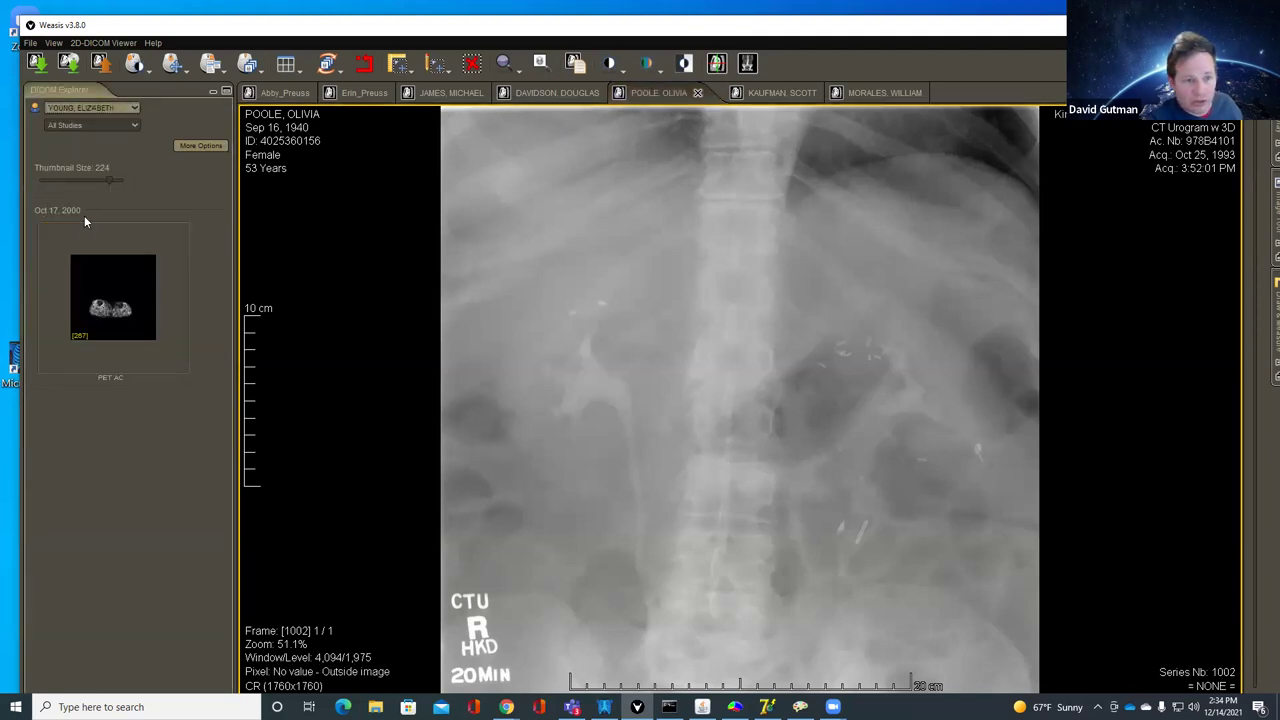
{"action": "left_click", "coordinate": [113, 300]}
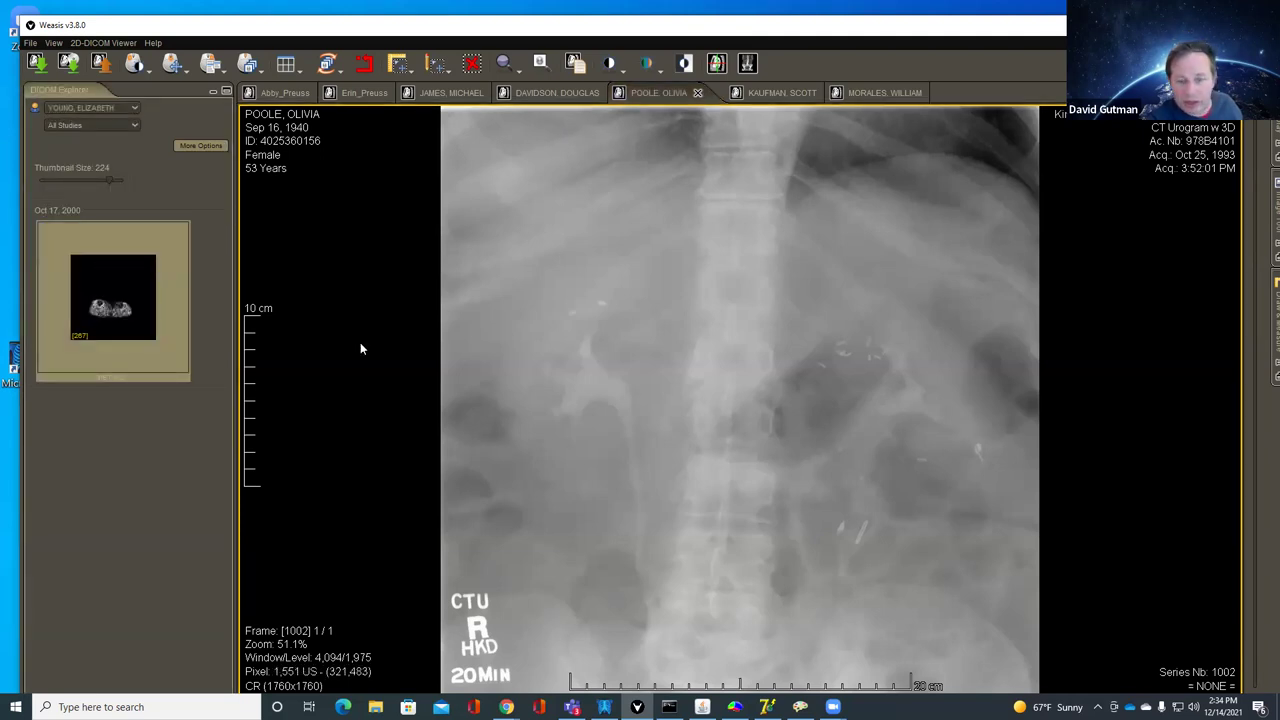
{"action": "double_click", "coordinate": [104, 279]}
{"action": "scroll", "coordinate": [778, 362], "scroll_direction": "down", "scroll_amount": 5}
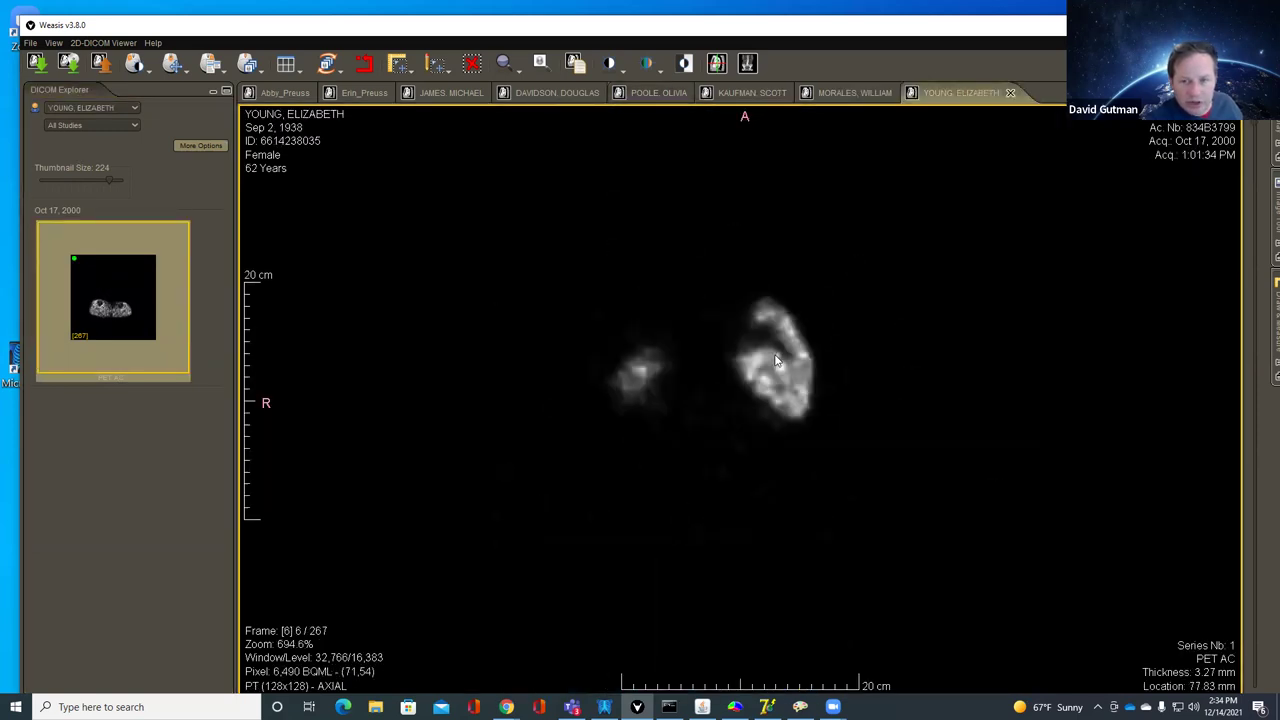
{"action": "scroll", "coordinate": [775, 358], "scroll_direction": "down", "scroll_amount": 15}
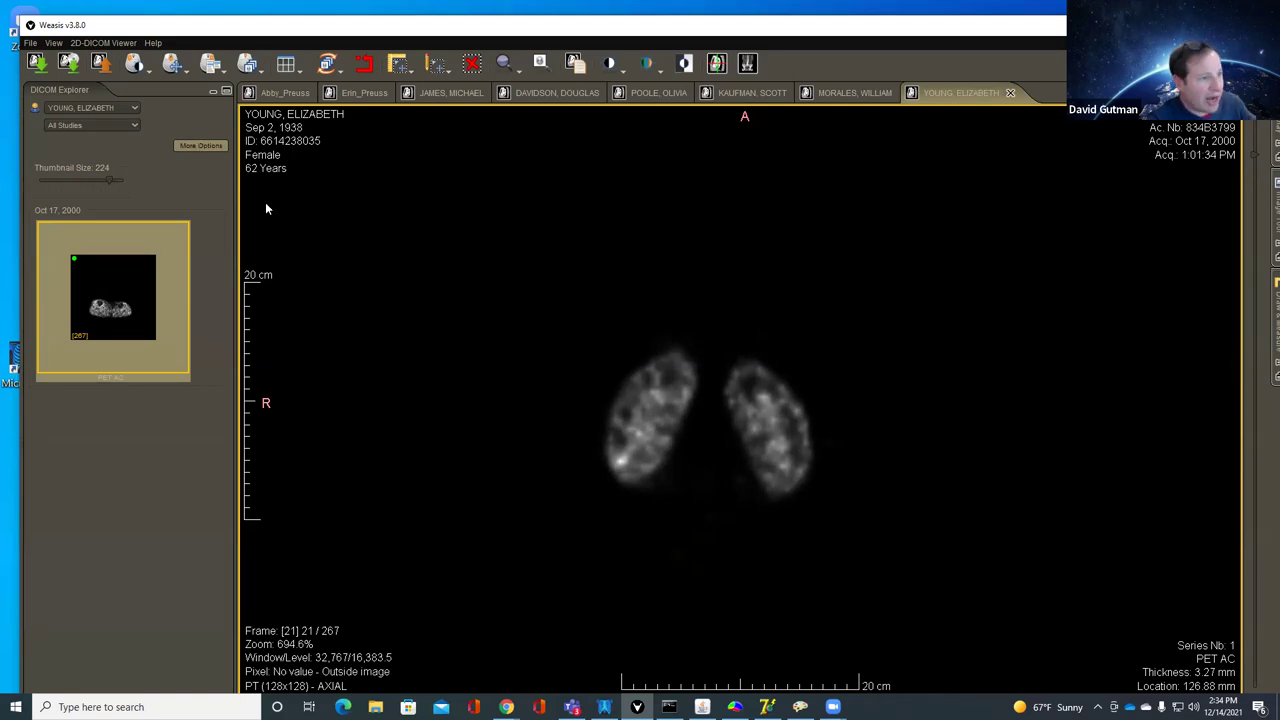
{"action": "left_click", "coordinate": [113, 108]}
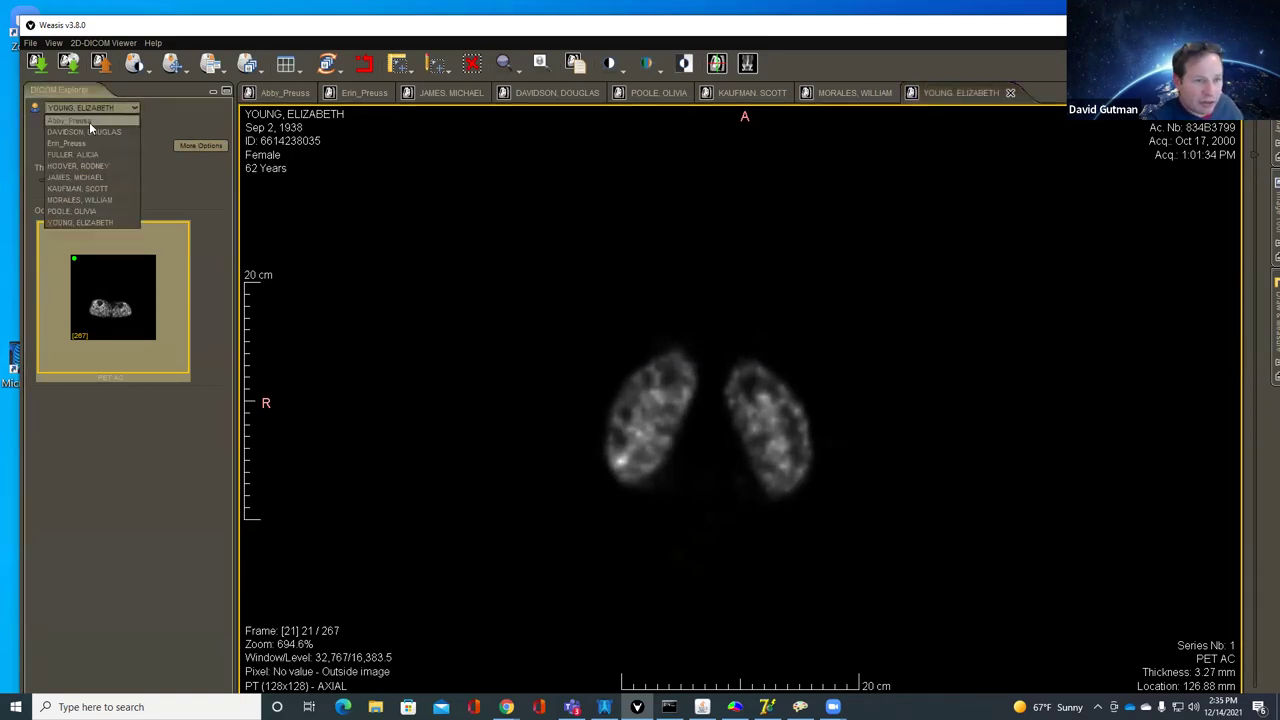
{"action": "left_click", "coordinate": [89, 122]}
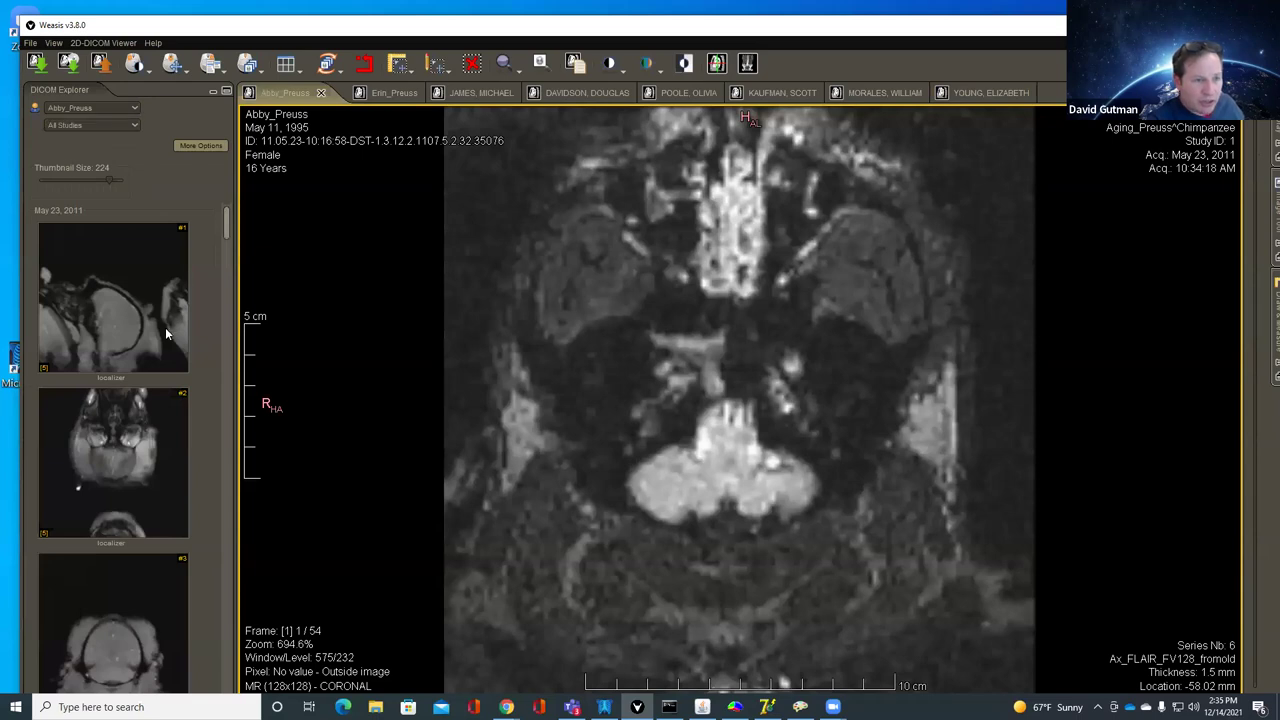
Step: Switch to the DTI brain-scan patient and select the T2 Flair Axial series thumbnail
{"action": "left_click", "coordinate": [85, 106]}
{"action": "left_click", "coordinate": [84, 141]}
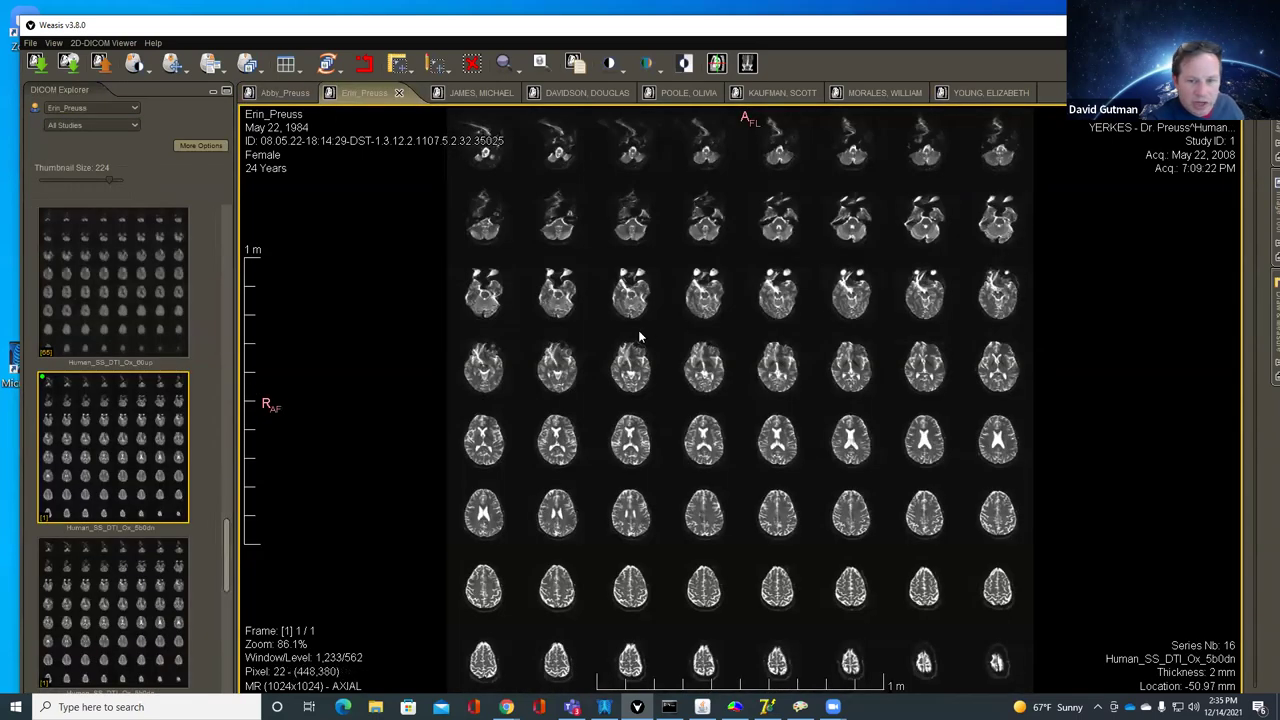
{"action": "scroll", "coordinate": [90, 320], "scroll_direction": "up", "scroll_amount": 5}
{"action": "scroll", "coordinate": [92, 318], "scroll_direction": "up", "scroll_amount": 10}
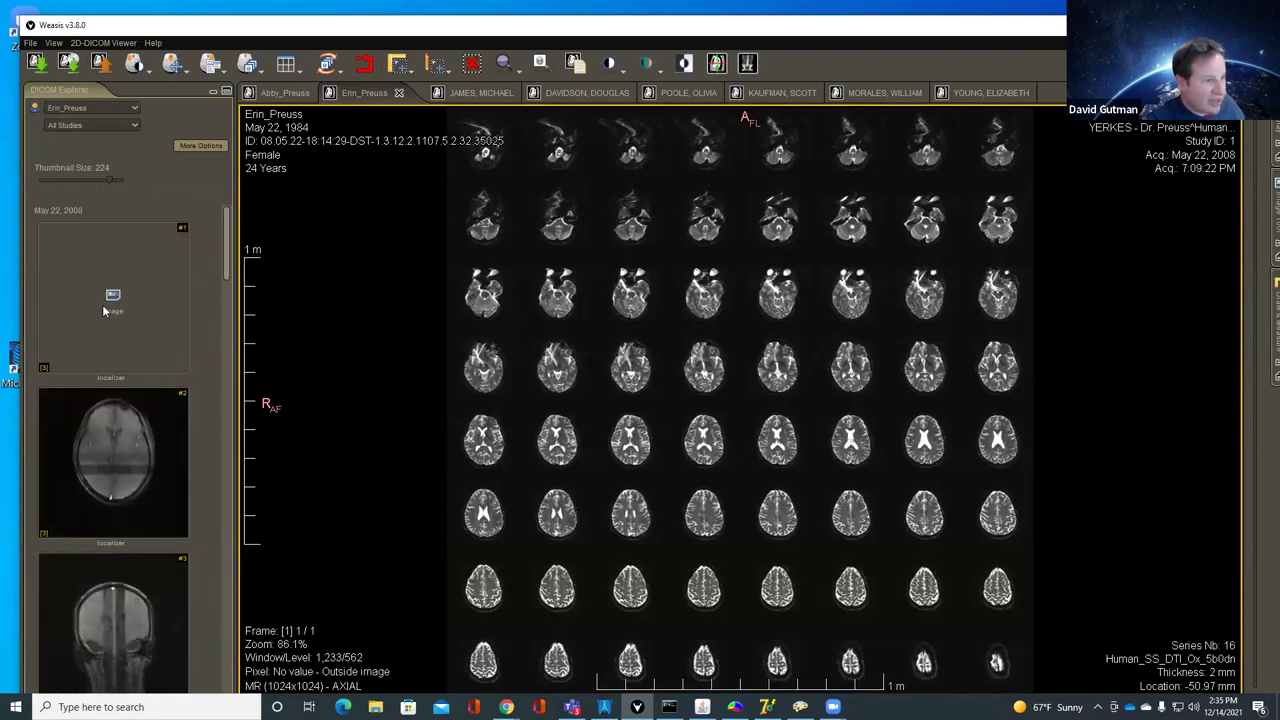
{"action": "mouse_move", "coordinate": [102, 304]}
{"action": "scroll", "coordinate": [105, 412], "scroll_direction": "down", "scroll_amount": 3}
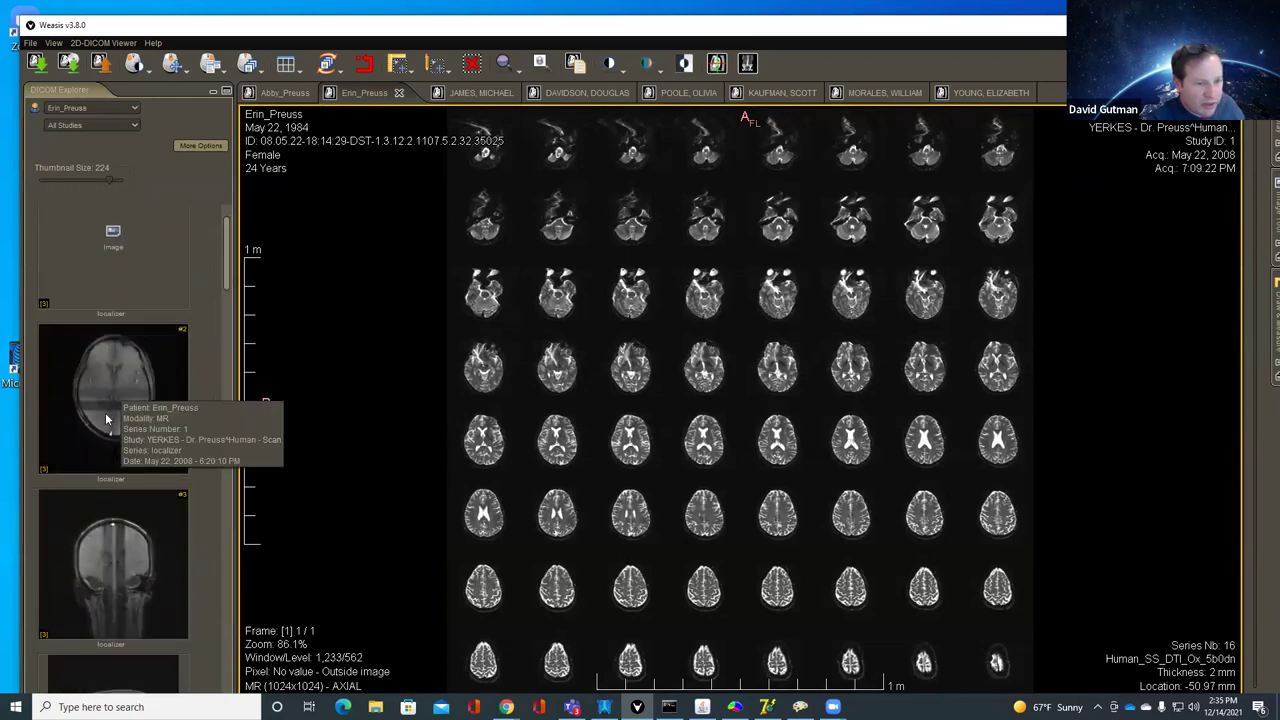
{"action": "mouse_move", "coordinate": [154, 558]}
{"action": "scroll", "coordinate": [120, 480], "scroll_direction": "down", "scroll_amount": 2}
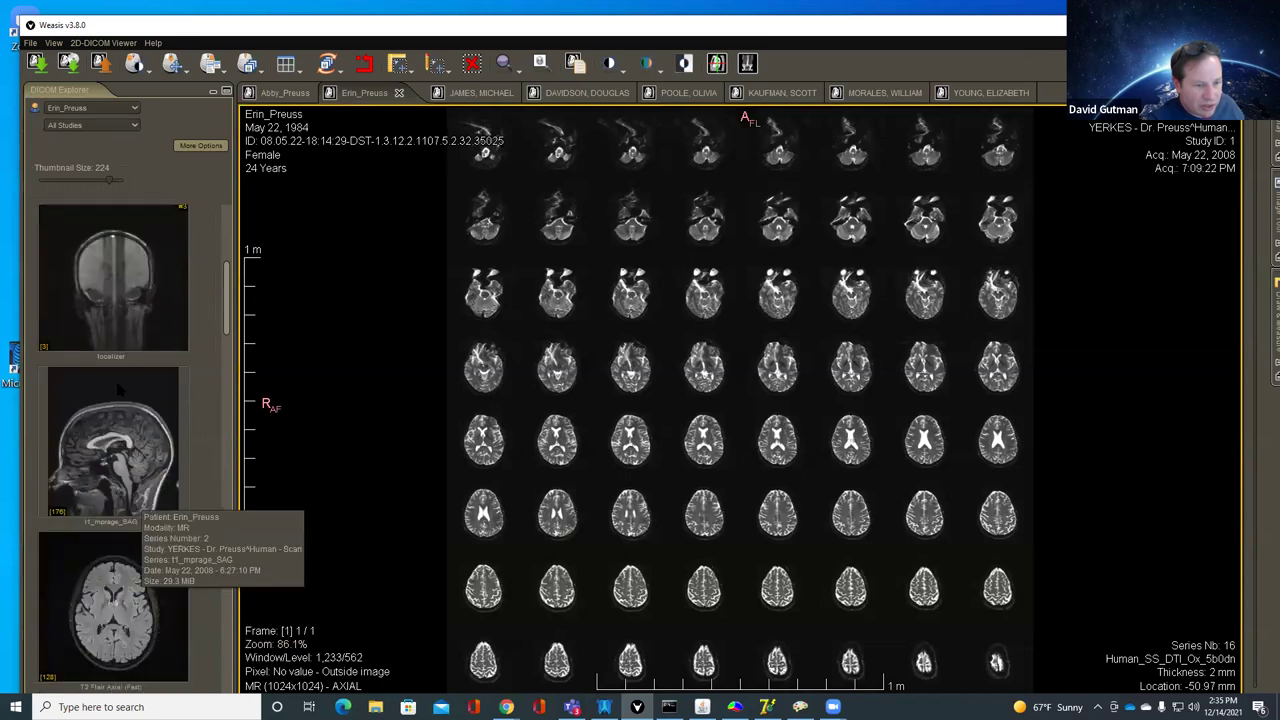
{"action": "scroll", "coordinate": [118, 478], "scroll_direction": "down", "scroll_amount": 2}
{"action": "left_click", "coordinate": [117, 478]}
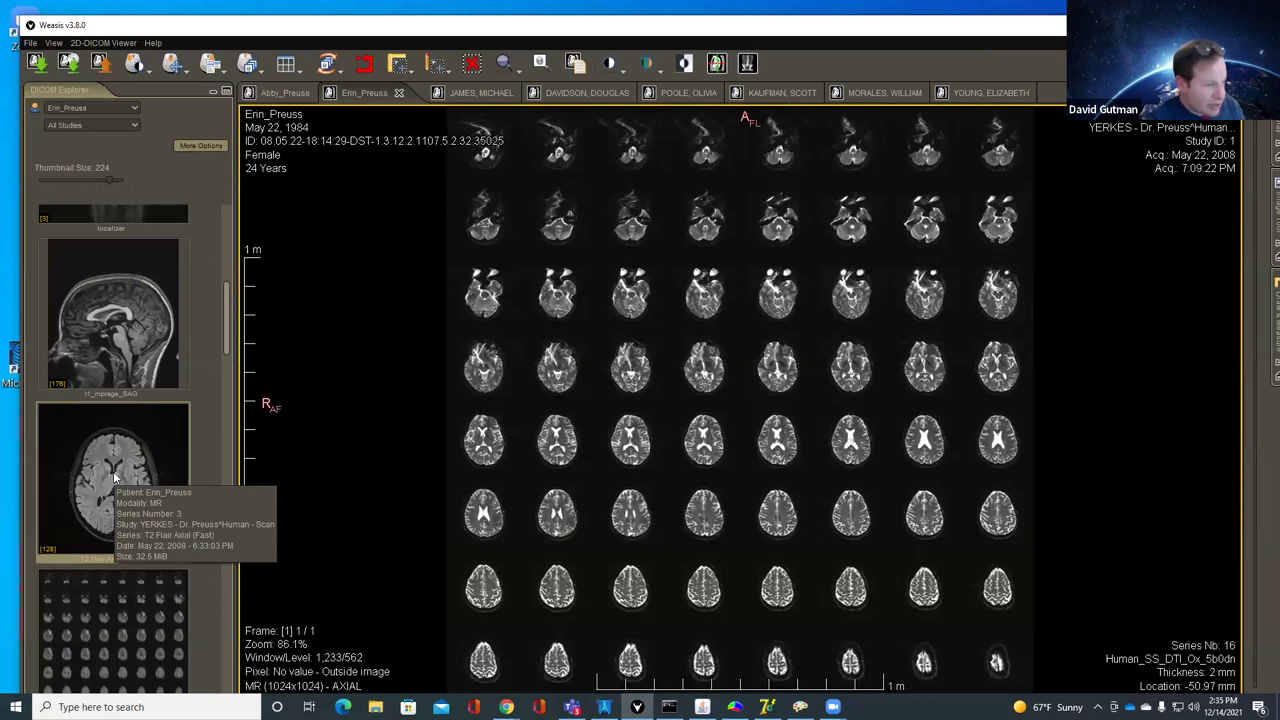
Step: Load the coronal localizer series (#3) into the main viewer
{"action": "scroll", "coordinate": [172, 278], "scroll_direction": "up", "scroll_amount": 2}
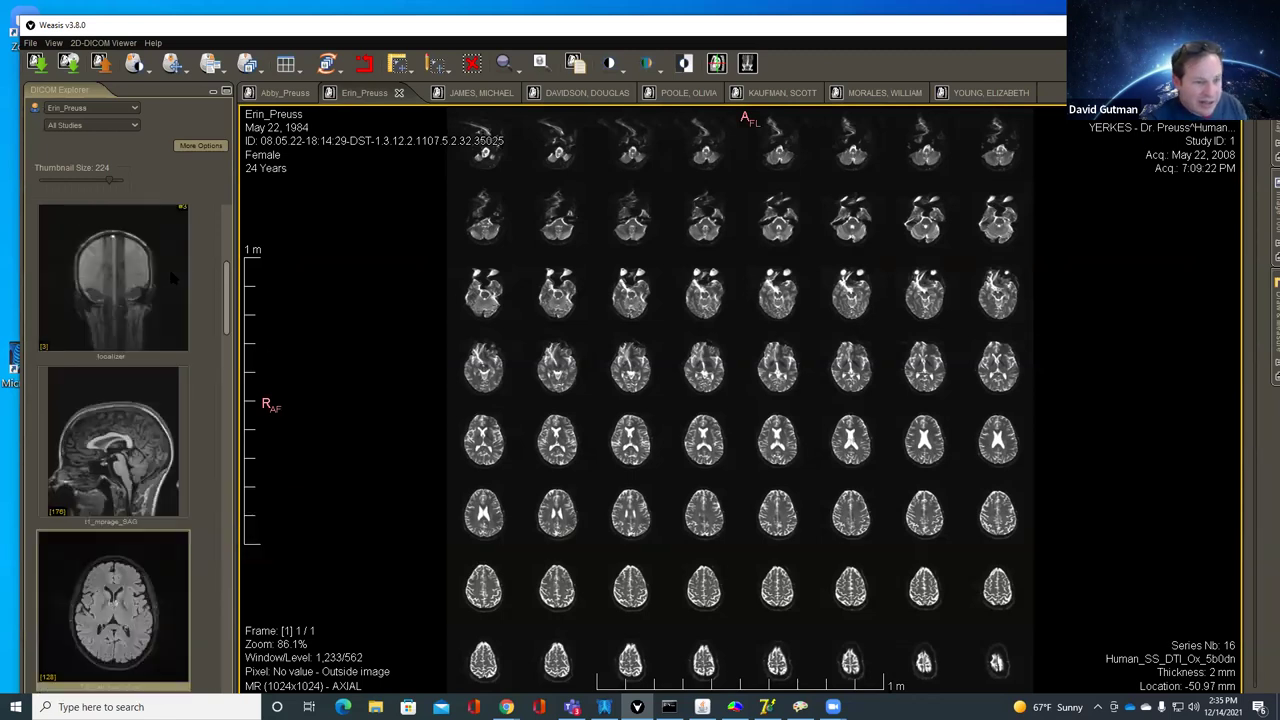
{"action": "scroll", "coordinate": [150, 279], "scroll_direction": "up", "scroll_amount": 5}
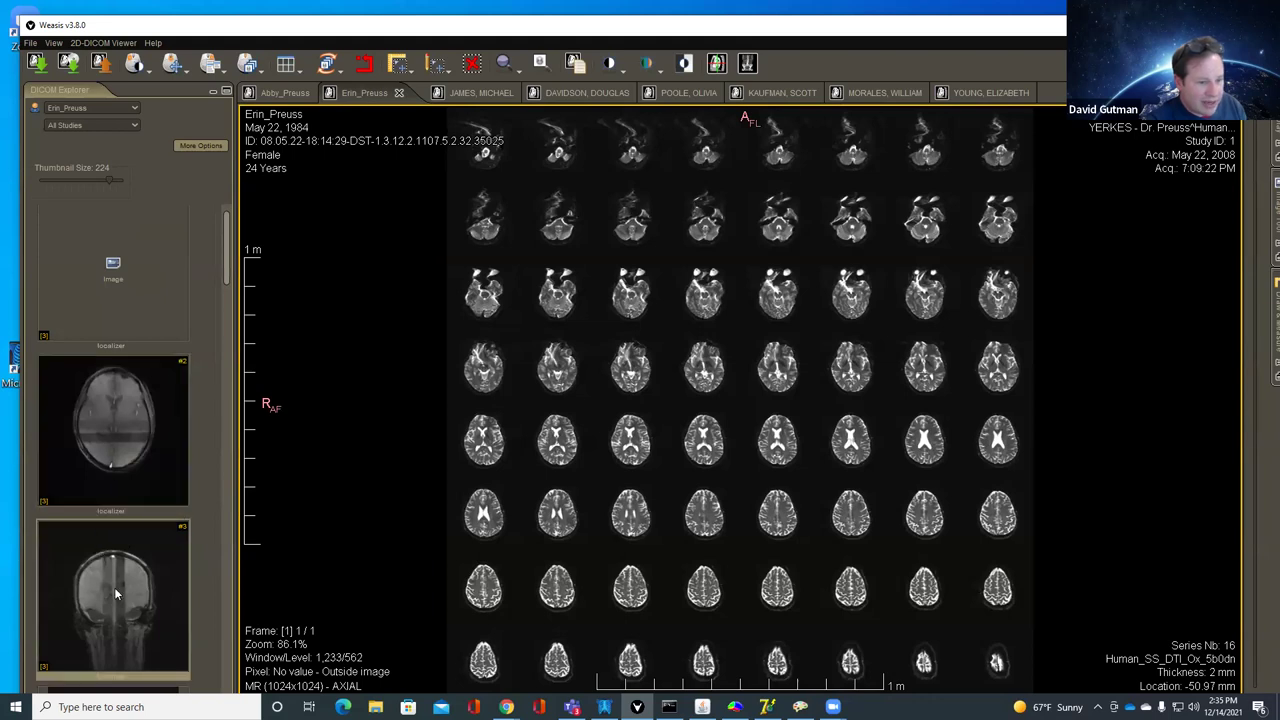
{"action": "scroll", "coordinate": [114, 587], "scroll_direction": "down", "scroll_amount": 4}
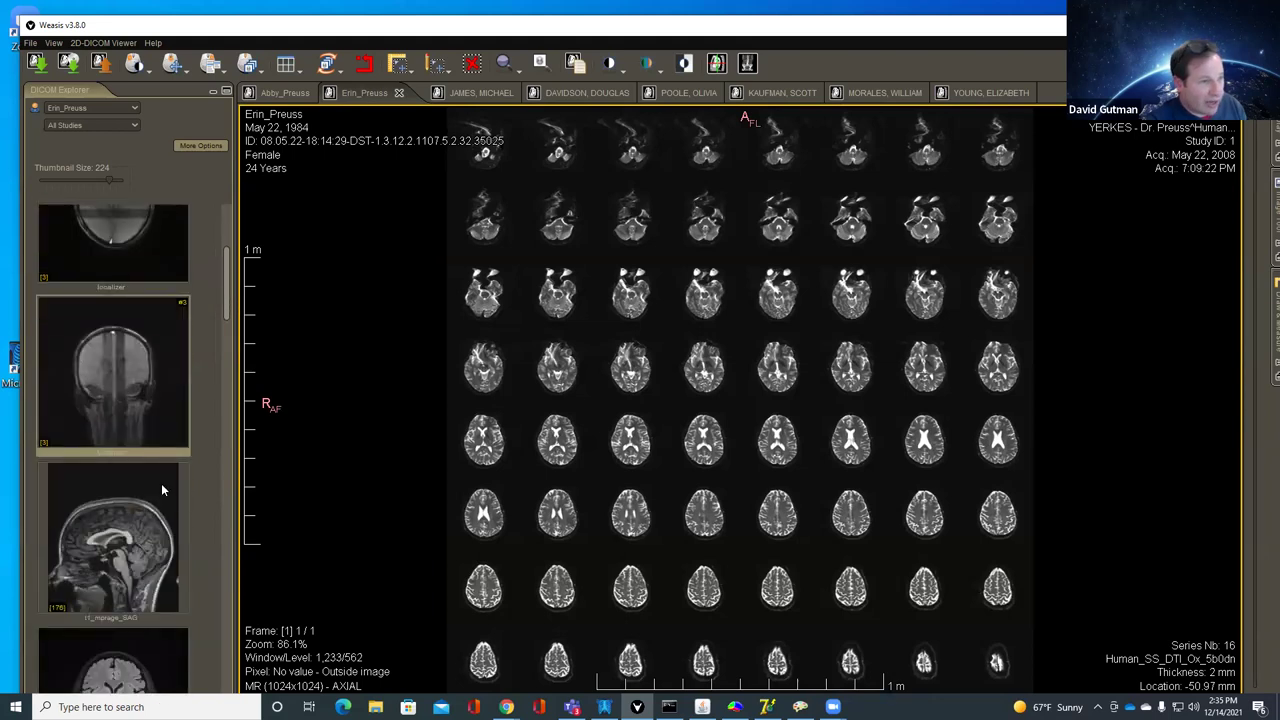
{"action": "double_click", "coordinate": [95, 356]}
{"action": "scroll", "coordinate": [105, 330], "scroll_direction": "up", "scroll_amount": 3}
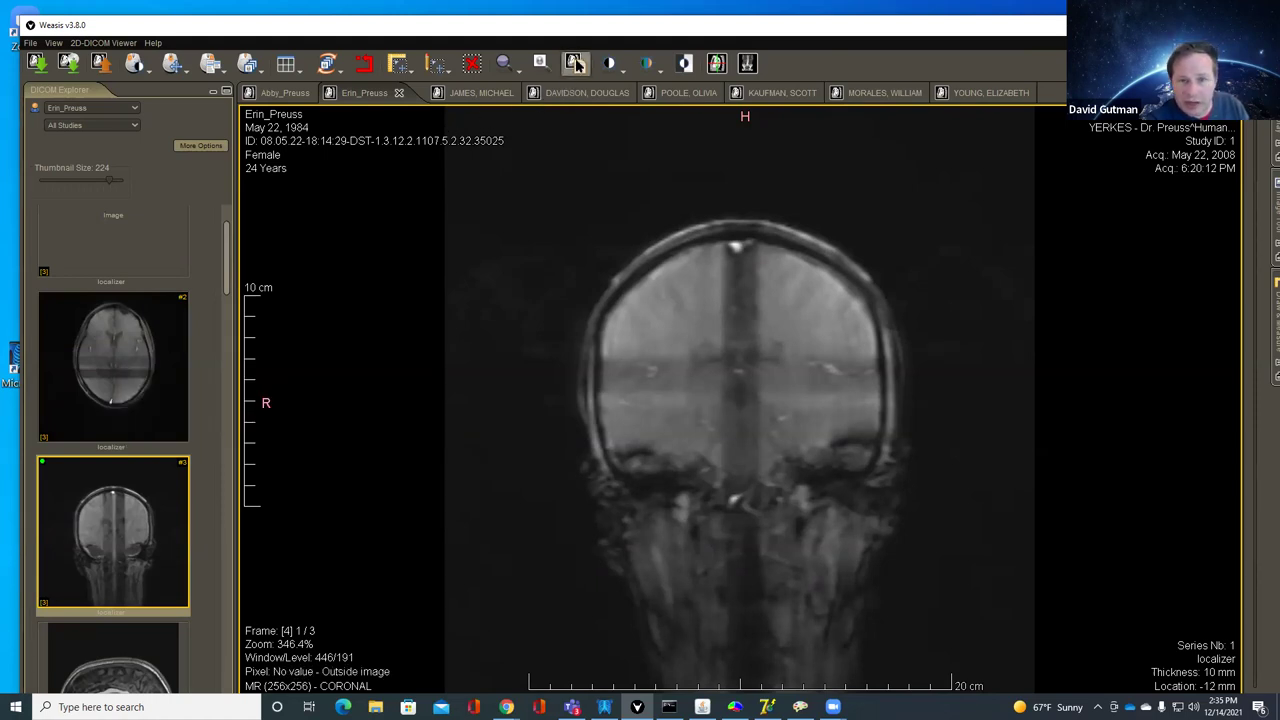
Step: Review the localizer's limited DICOM header, including birth date, then show All DICOM attributes
{"action": "left_click", "coordinate": [577, 64]}
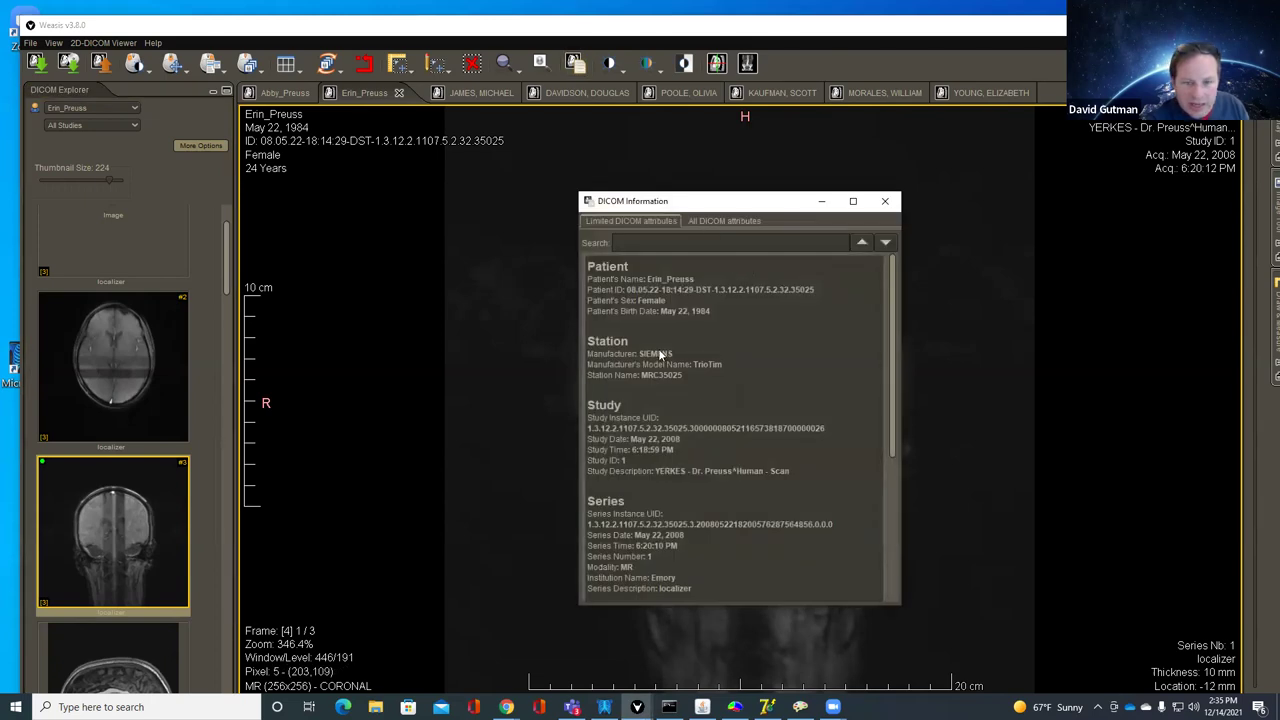
{"action": "left_click_drag", "start_coordinate": [690, 201], "coordinate": [479, 176]}
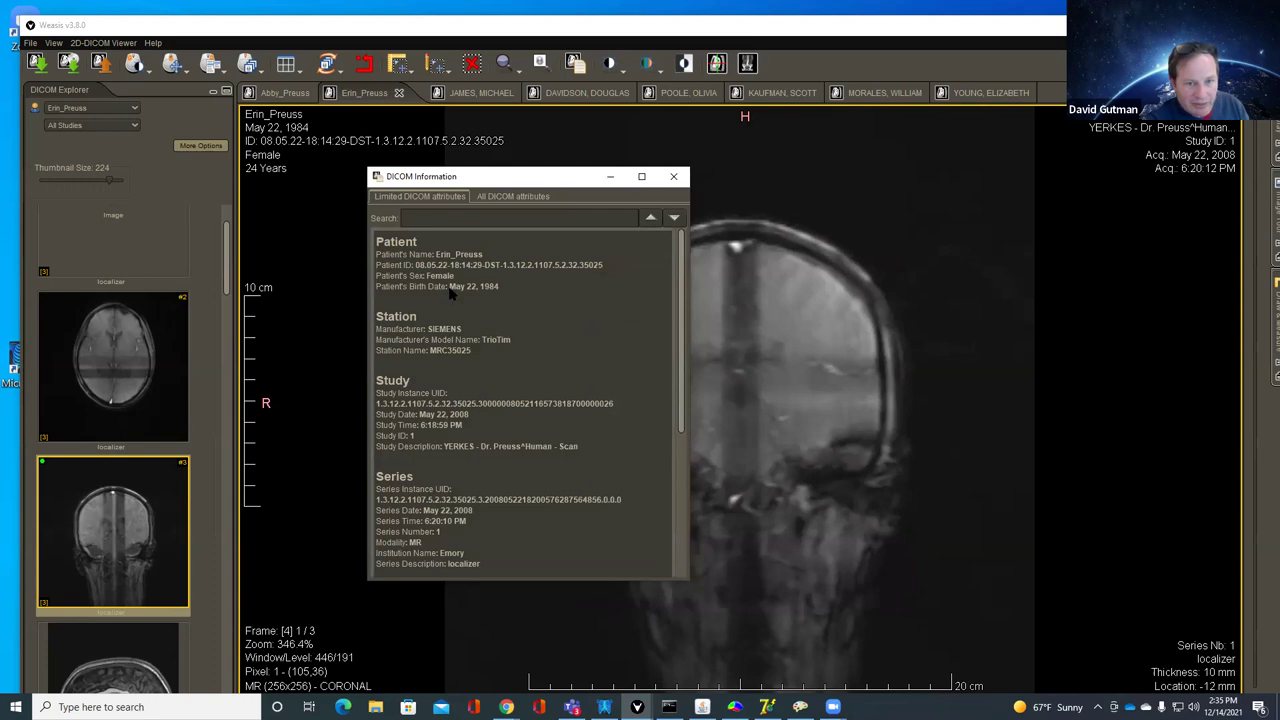
{"action": "left_click_drag", "start_coordinate": [449, 288], "coordinate": [507, 299]}
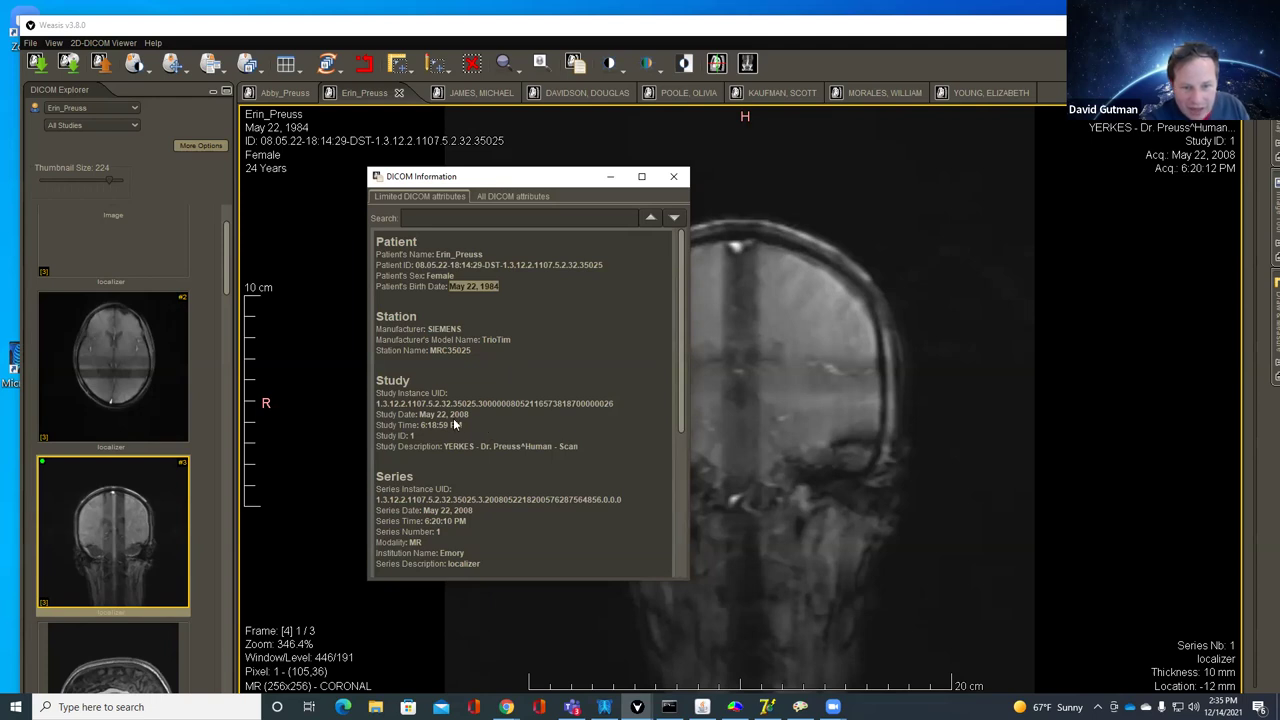
{"action": "left_click_drag", "start_coordinate": [453, 418], "coordinate": [473, 406]}
{"action": "scroll", "coordinate": [602, 472], "scroll_direction": "down", "scroll_amount": 3}
{"action": "scroll", "coordinate": [520, 456], "scroll_direction": "down", "scroll_amount": 1}
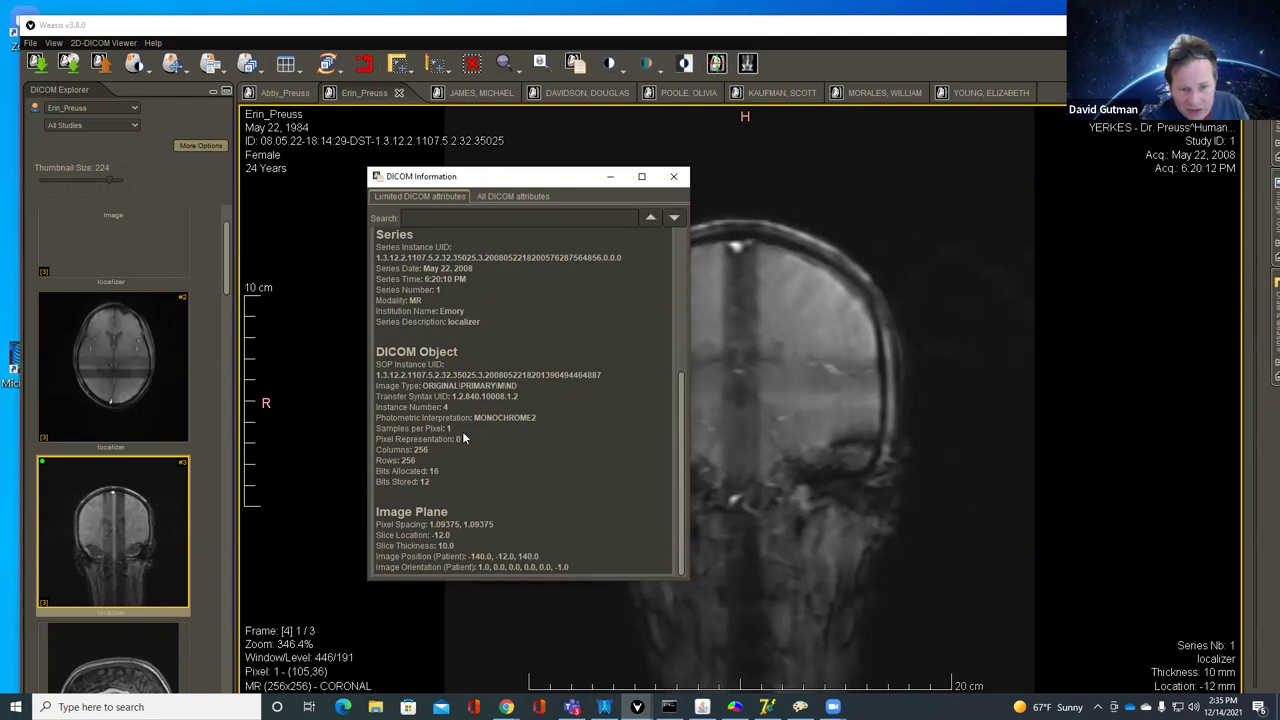
{"action": "scroll", "coordinate": [480, 410], "scroll_direction": "up", "scroll_amount": 4}
{"action": "left_click", "coordinate": [498, 194]}
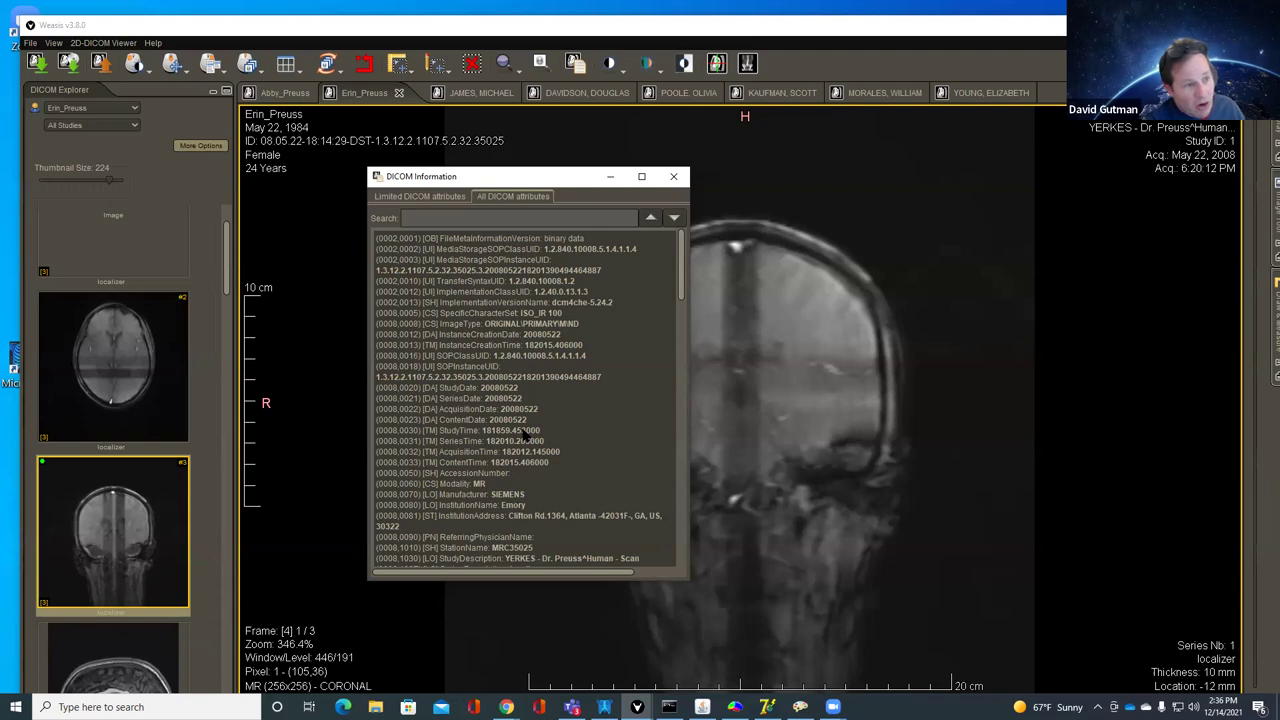
{"action": "scroll", "coordinate": [526, 426], "scroll_direction": "down", "scroll_amount": 3}
{"action": "scroll", "coordinate": [526, 426], "scroll_direction": "up", "scroll_amount": 3}
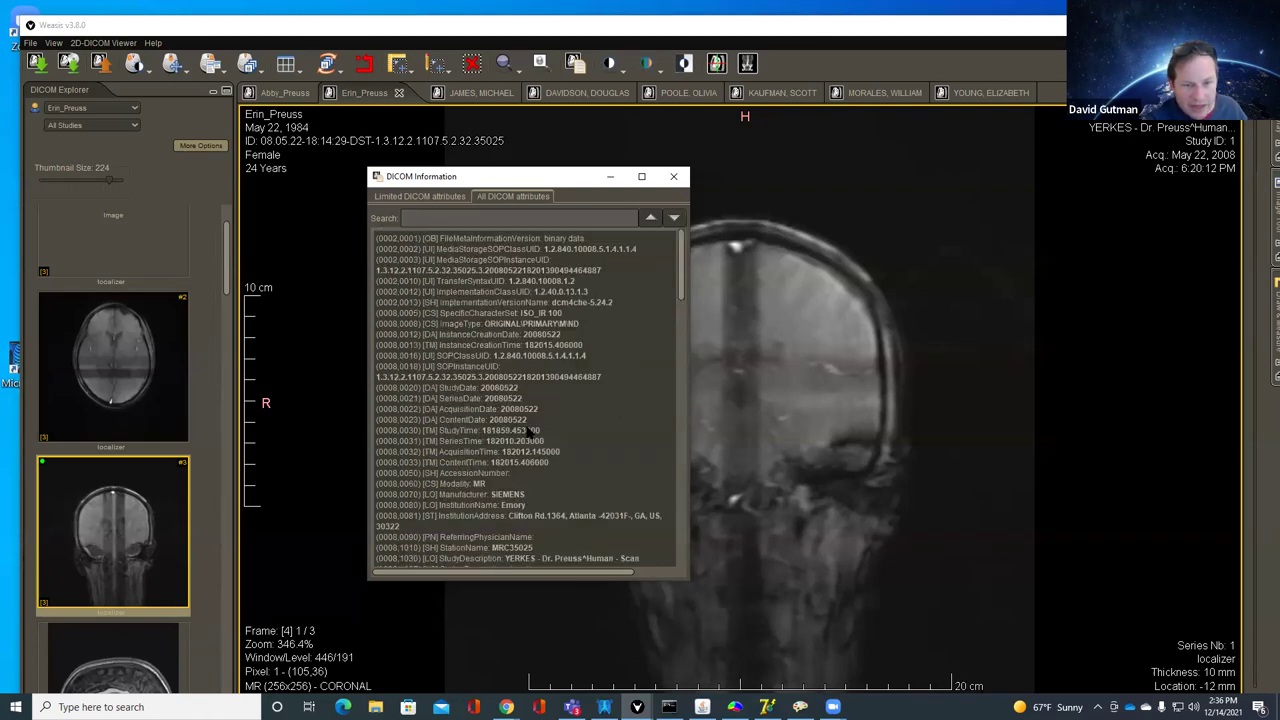
{"action": "left_click", "coordinate": [425, 197]}
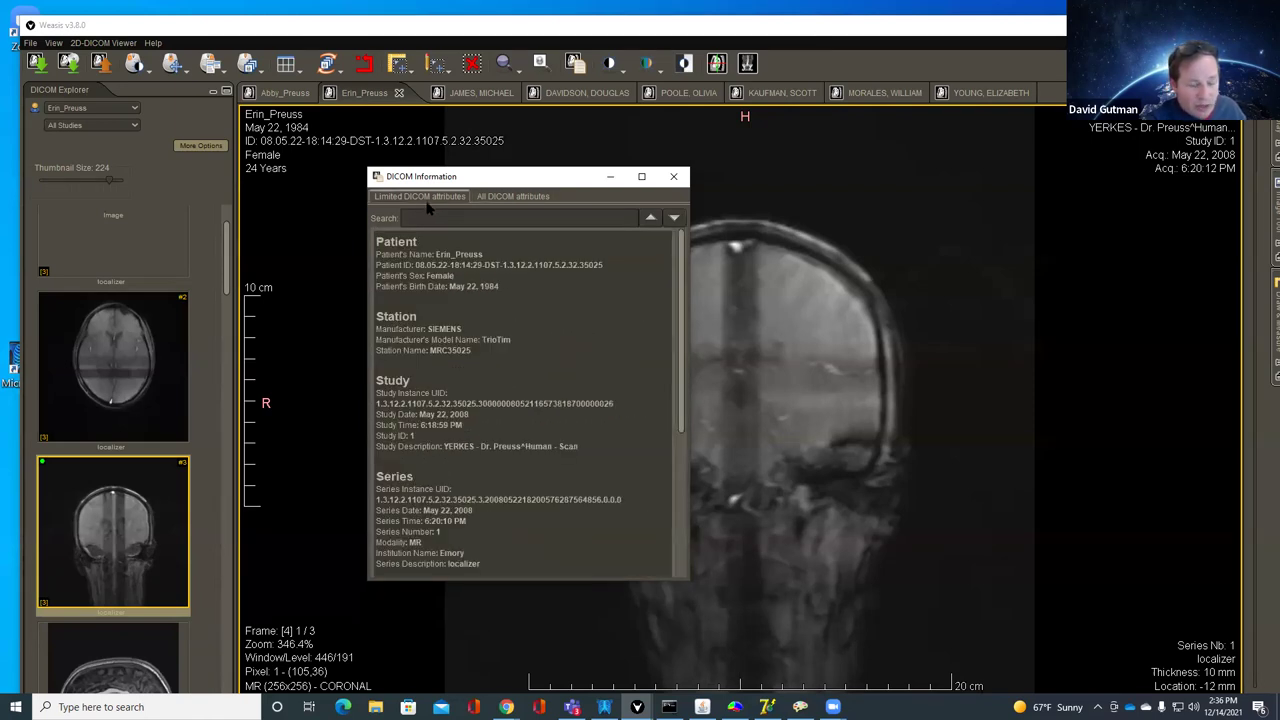
{"action": "left_click", "coordinate": [509, 198]}
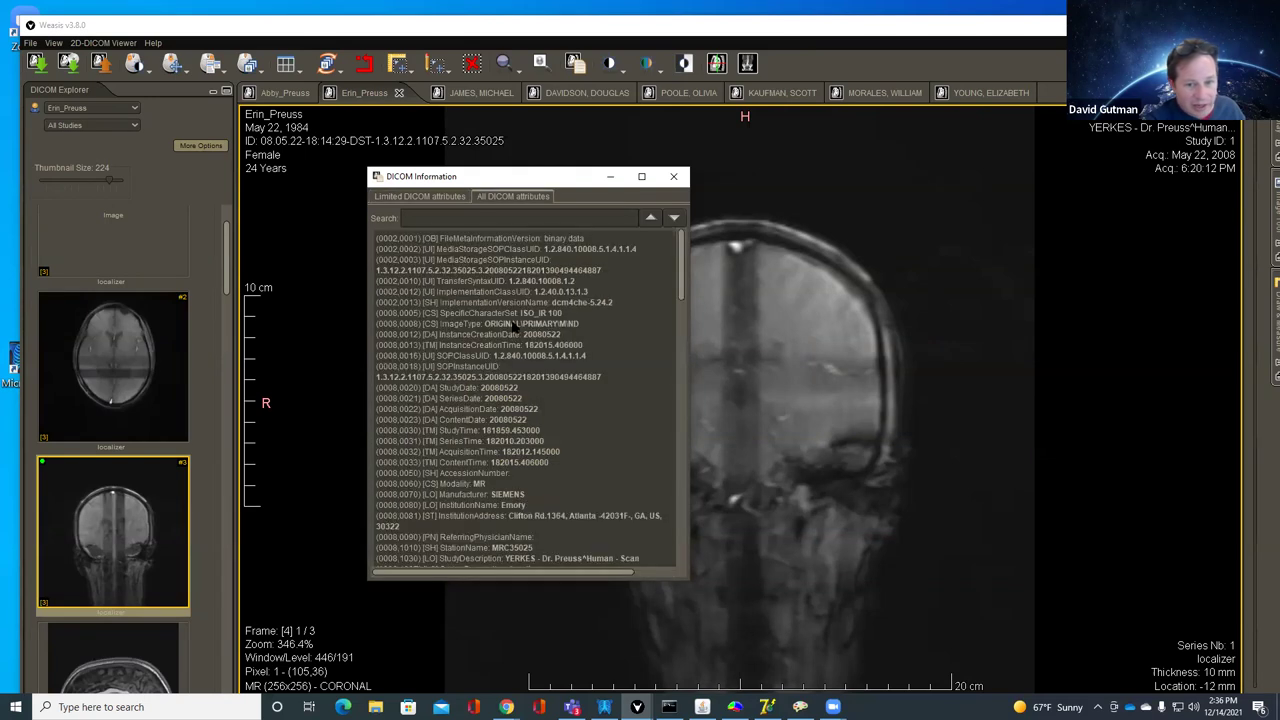
{"action": "scroll", "coordinate": [516, 328], "scroll_direction": "down", "scroll_amount": 3}
{"action": "left_click_drag", "start_coordinate": [509, 316], "coordinate": [615, 328]}
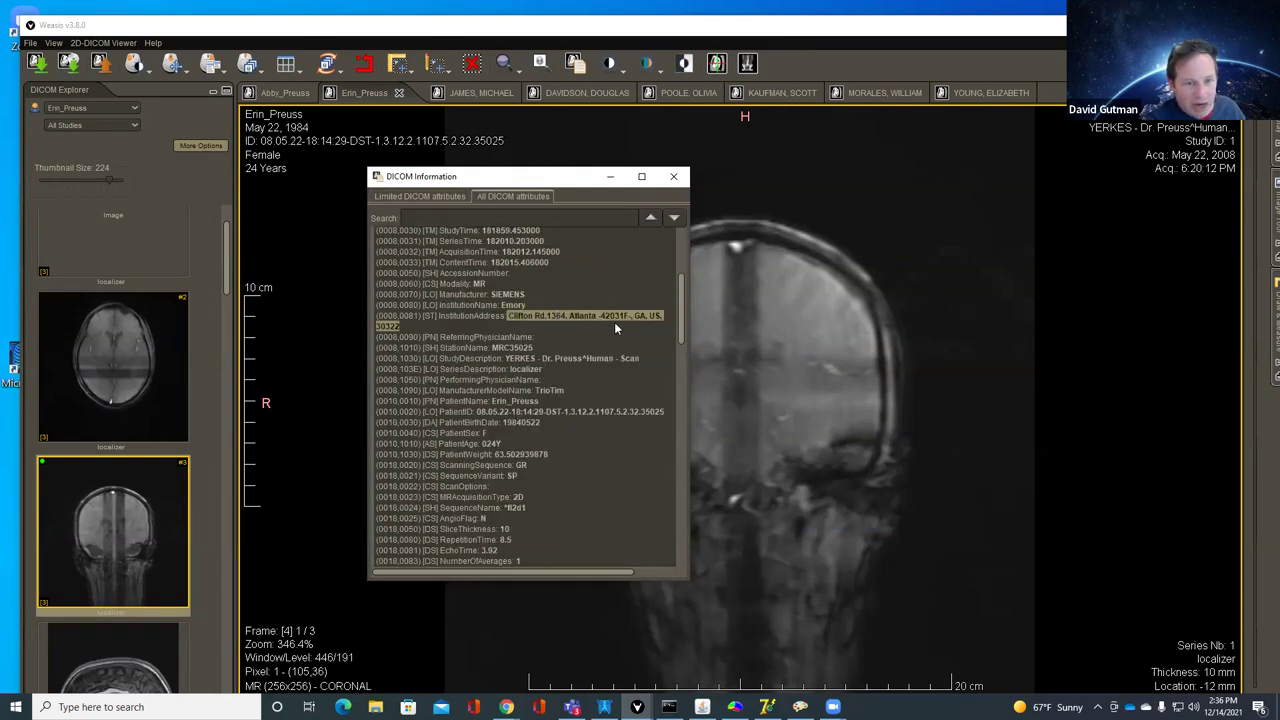
{"action": "left_click_drag", "start_coordinate": [452, 337], "coordinate": [537, 342]}
{"action": "left_click", "coordinate": [501, 350]}
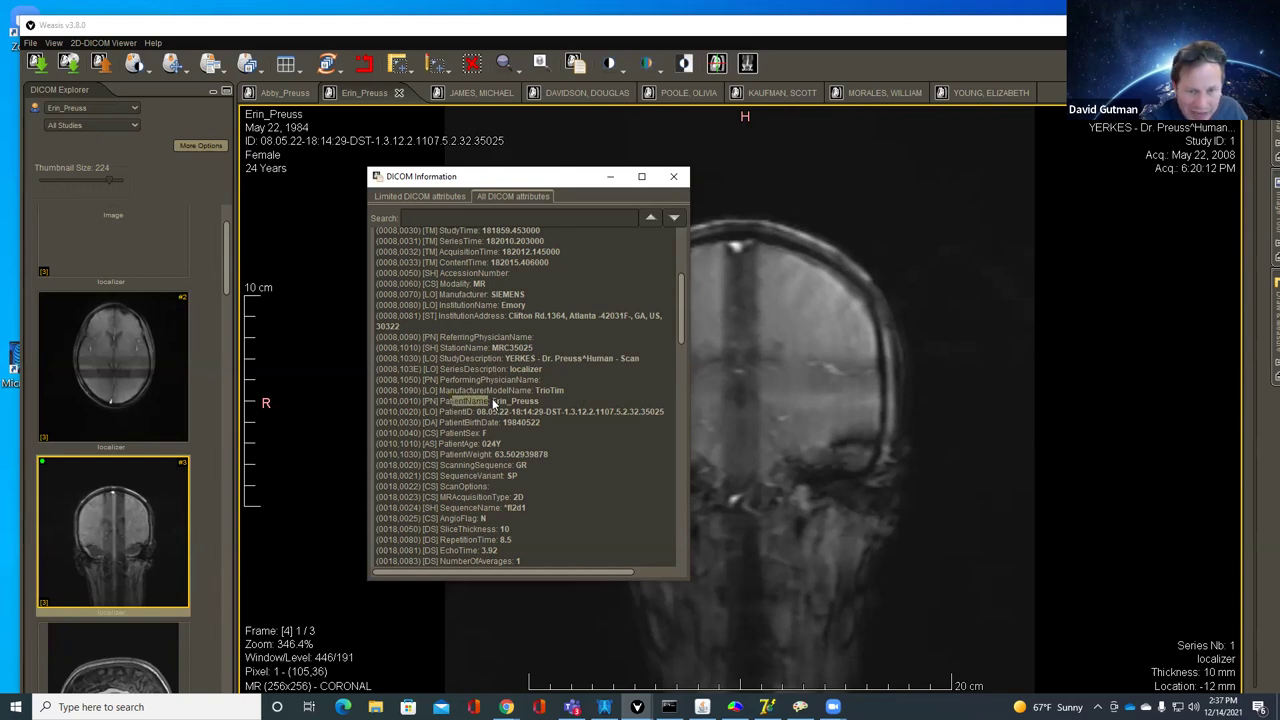
{"action": "scroll", "coordinate": [470, 382], "scroll_direction": "down", "scroll_amount": 9}
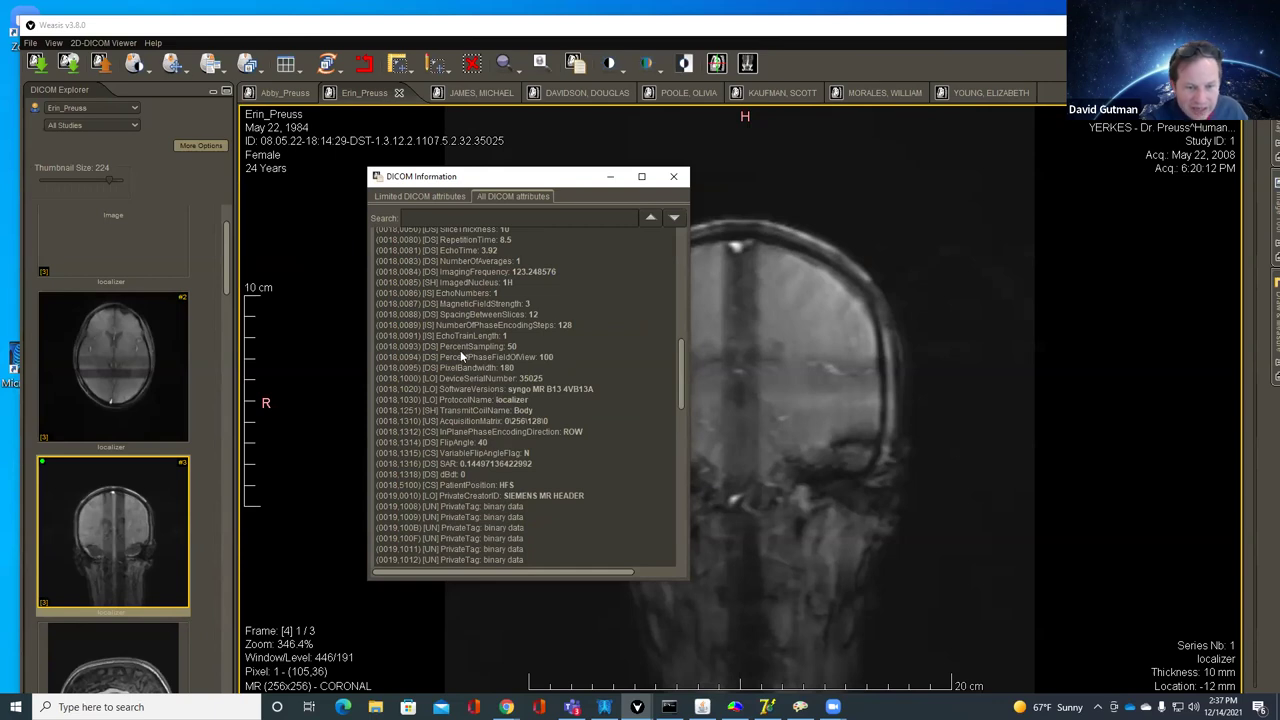
{"action": "scroll", "coordinate": [460, 350], "scroll_direction": "down", "scroll_amount": 6}
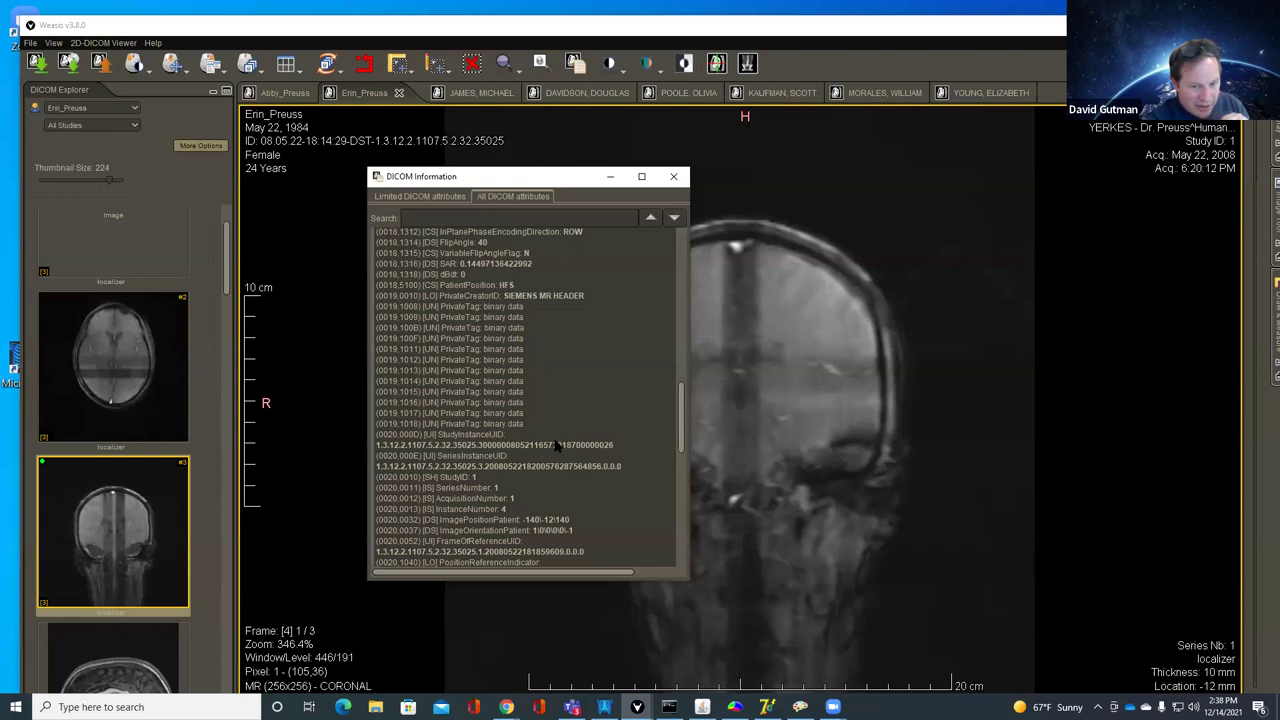
{"action": "scroll", "coordinate": [552, 442], "scroll_direction": "down", "scroll_amount": 5}
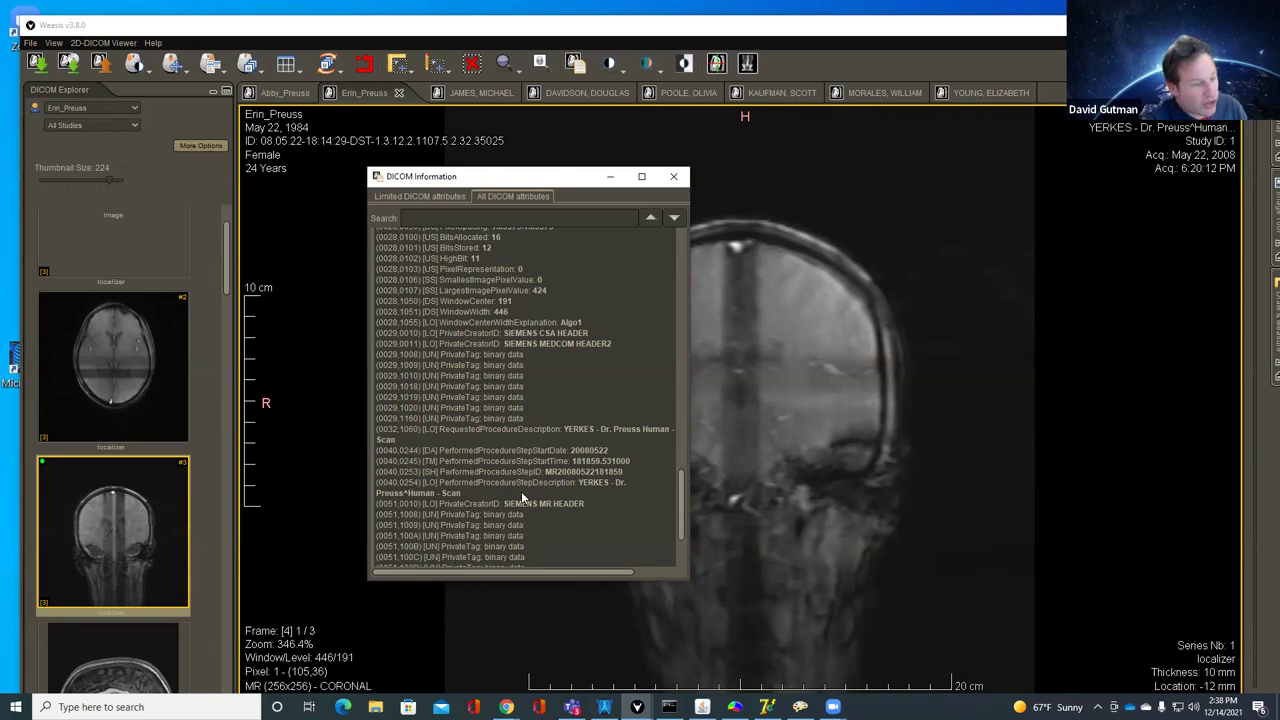
{"action": "scroll", "coordinate": [523, 491], "scroll_direction": "down", "scroll_amount": 4}
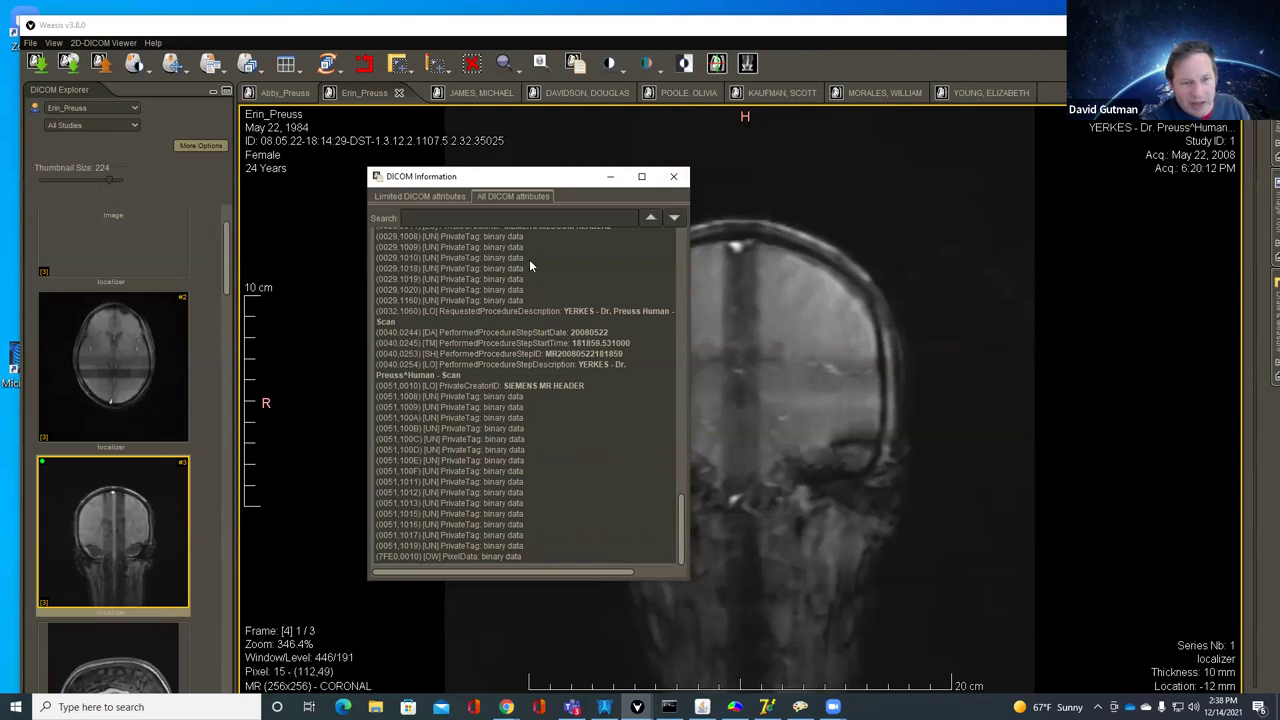
Step: Close DICOM Information and step through the T2 Flair Axial (Fast) slices to the vertex
{"action": "left_click", "coordinate": [675, 180]}
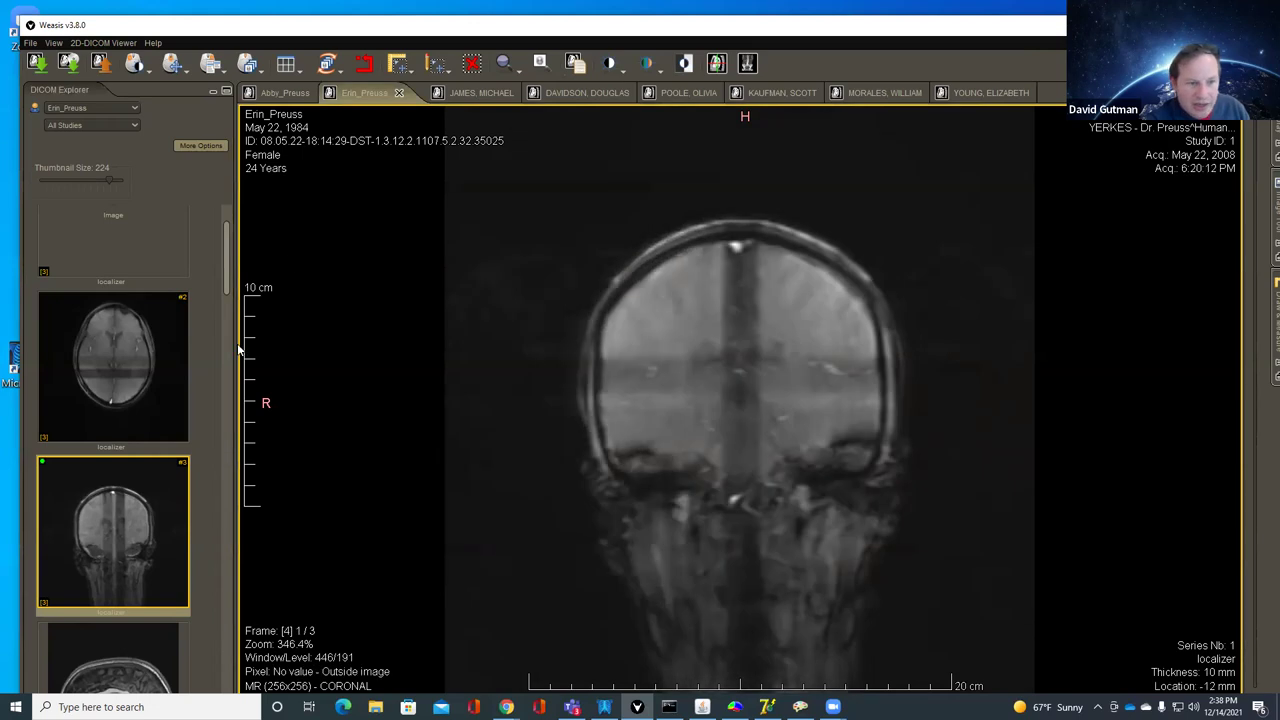
{"action": "scroll", "coordinate": [72, 443], "scroll_direction": "down", "scroll_amount": 5}
{"action": "double_click", "coordinate": [110, 383]}
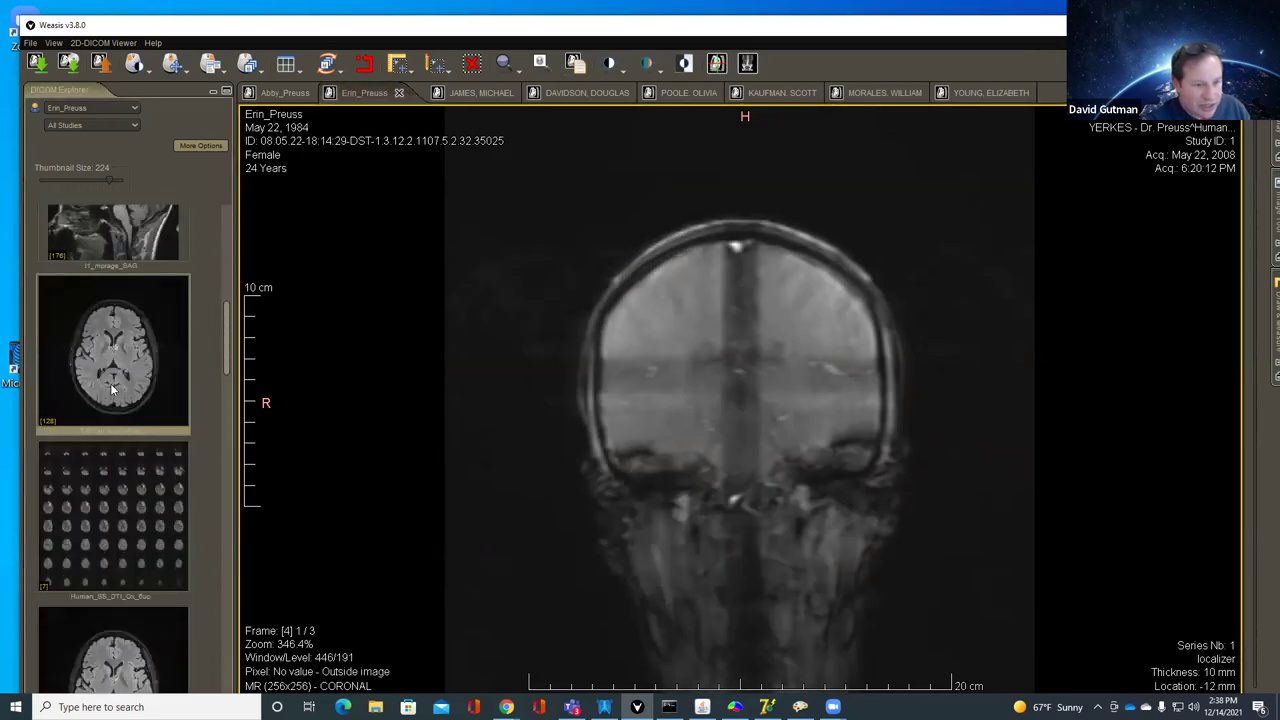
{"action": "scroll", "coordinate": [753, 396], "scroll_direction": "down", "scroll_amount": 20}
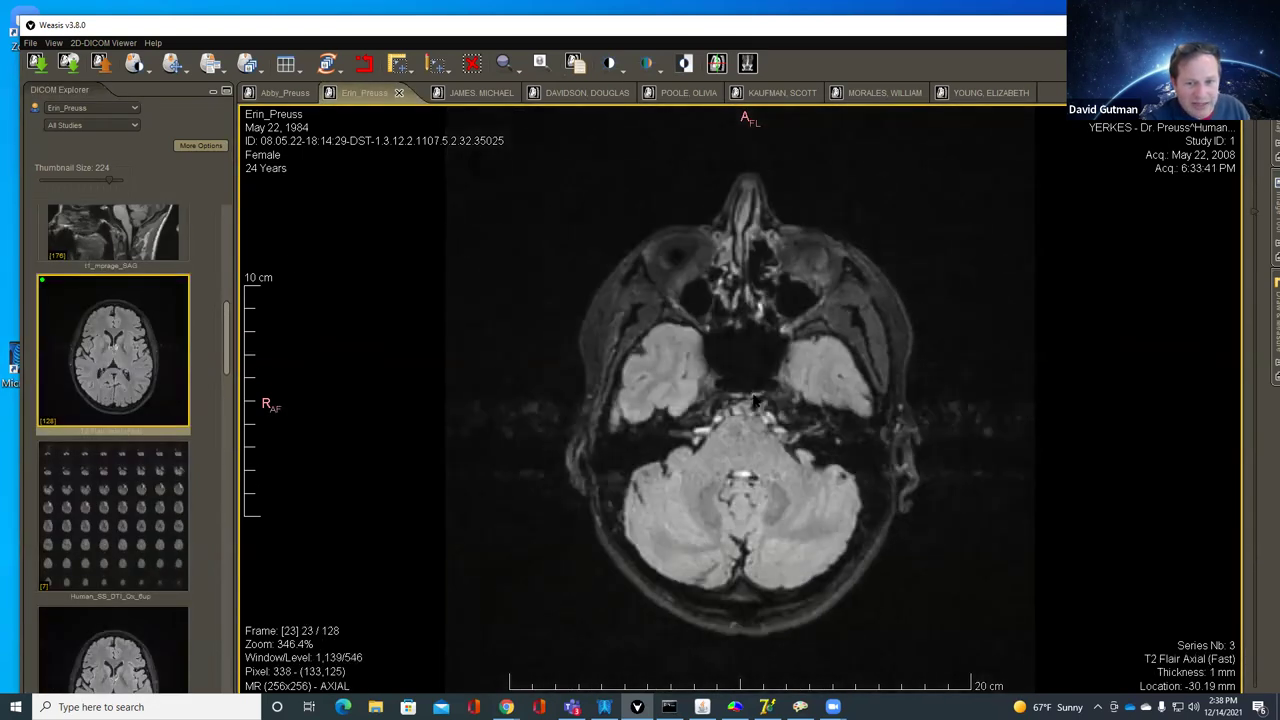
{"action": "scroll", "coordinate": [753, 396], "scroll_direction": "down", "scroll_amount": 20}
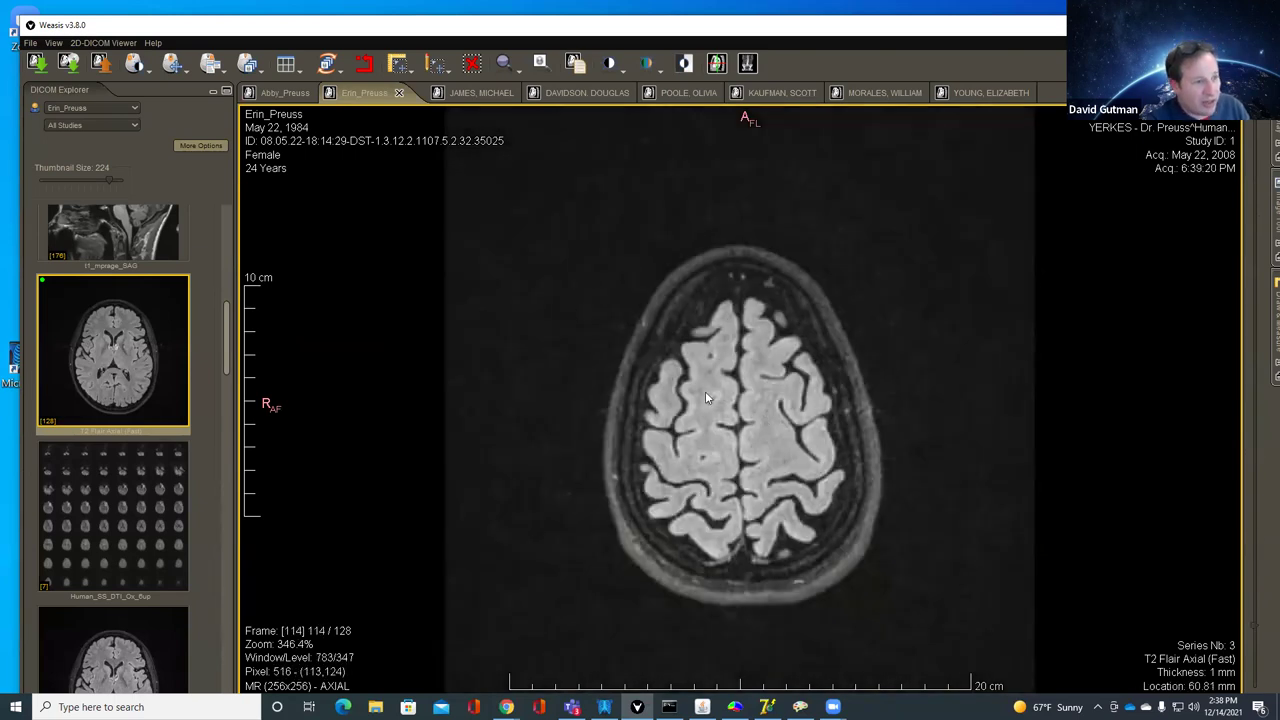
{"action": "scroll", "coordinate": [709, 342], "scroll_direction": "down", "scroll_amount": 6}
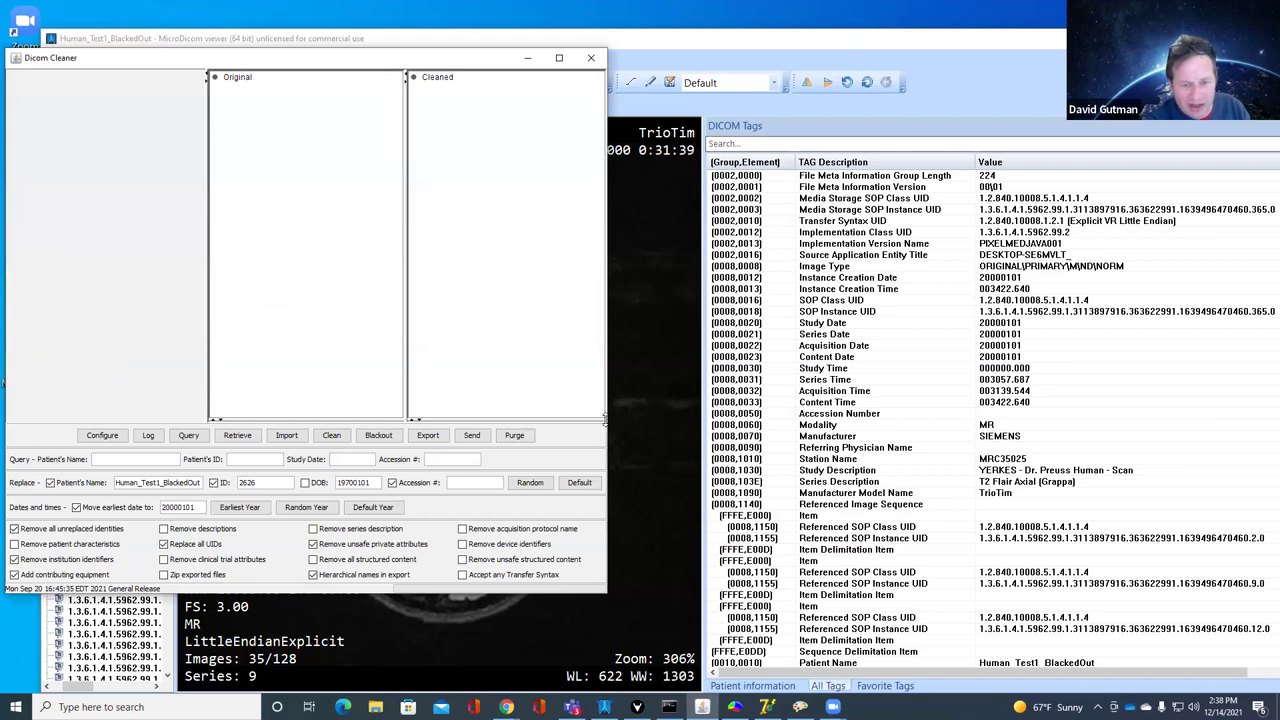
Step: Widen DicomCleaner and import the patient's study folder from D:\deID_Data
{"action": "left_click_drag", "start_coordinate": [607, 421], "coordinate": [957, 480]}
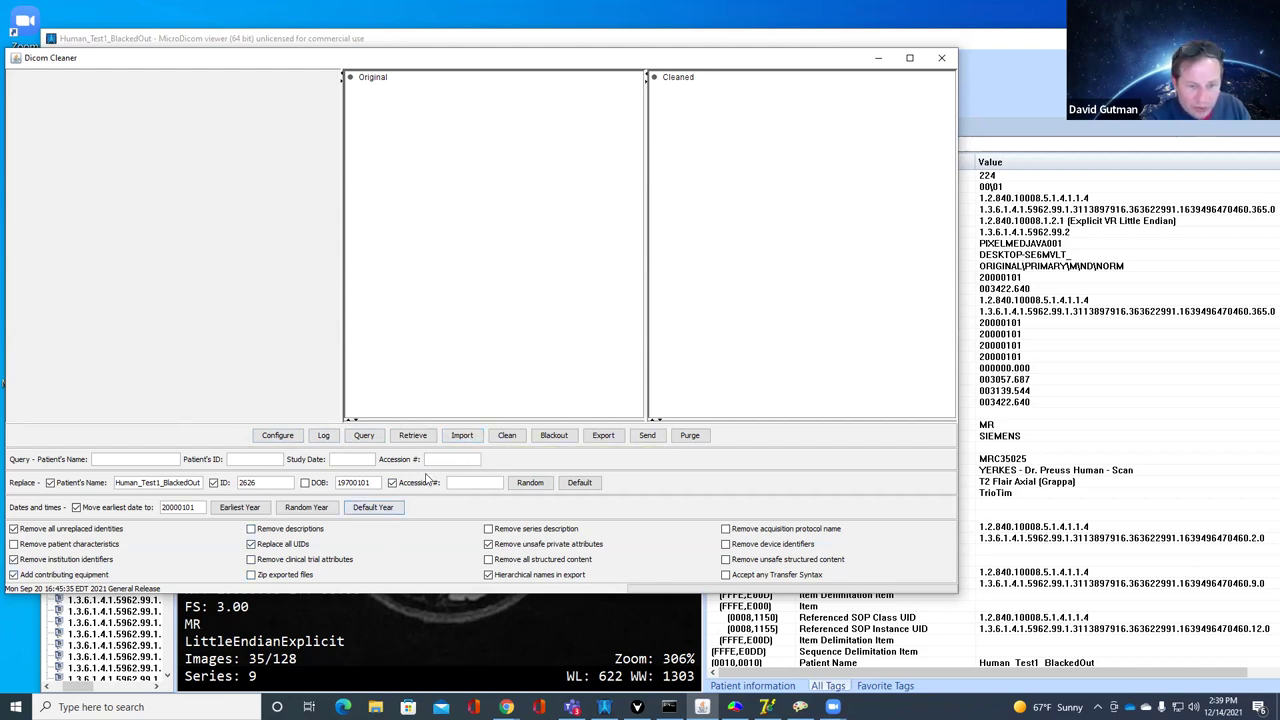
{"action": "left_click", "coordinate": [461, 435]}
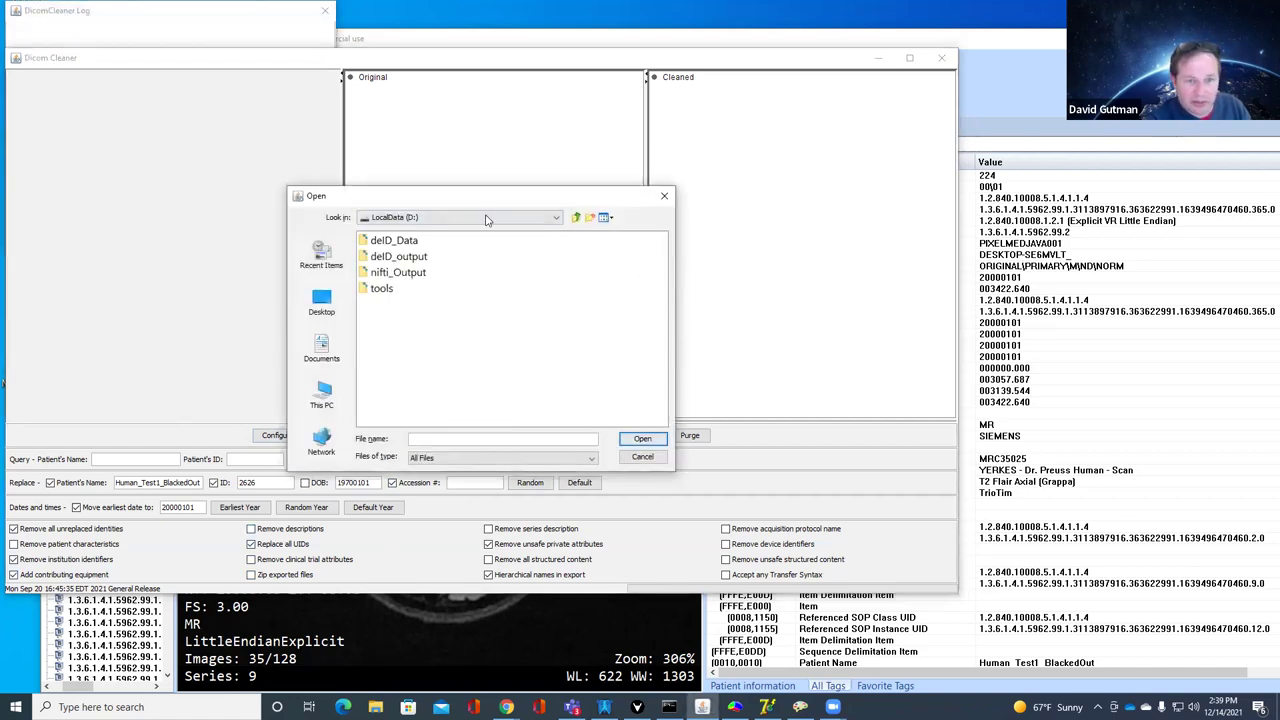
{"action": "double_click", "coordinate": [392, 247]}
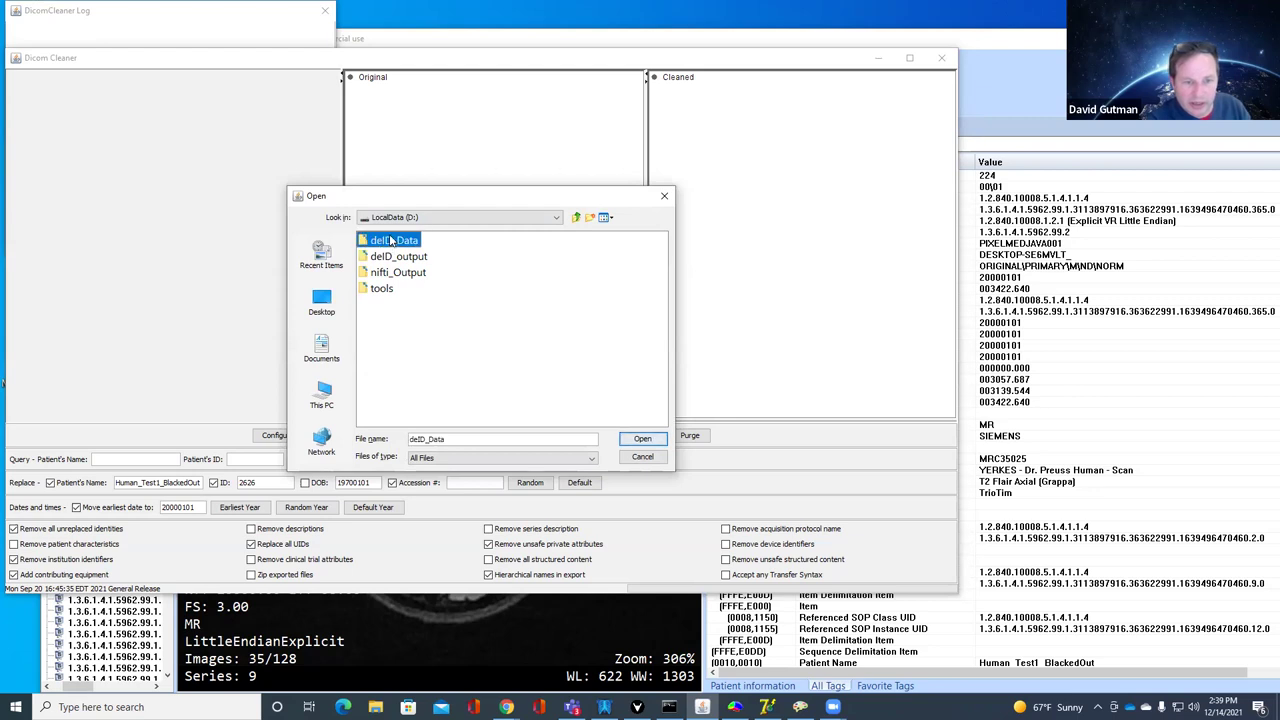
{"action": "left_click", "coordinate": [405, 258]}
{"action": "double_click", "coordinate": [405, 258]}
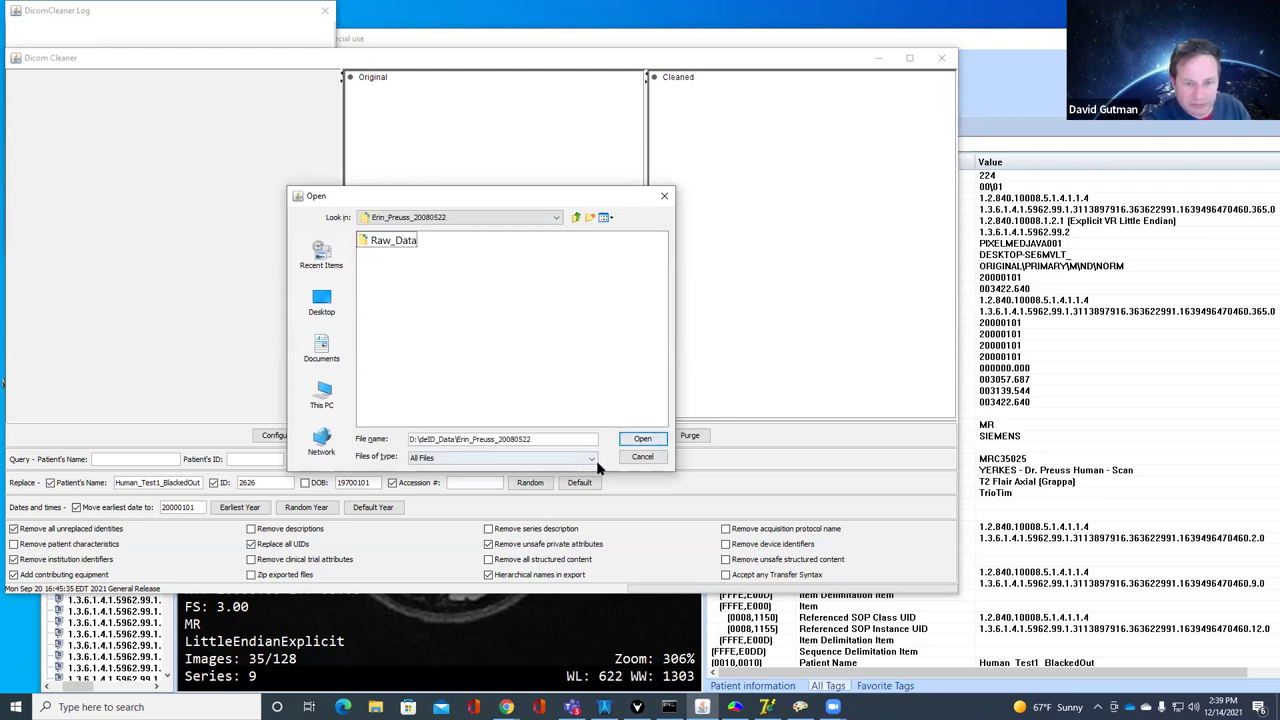
{"action": "left_click", "coordinate": [642, 438]}
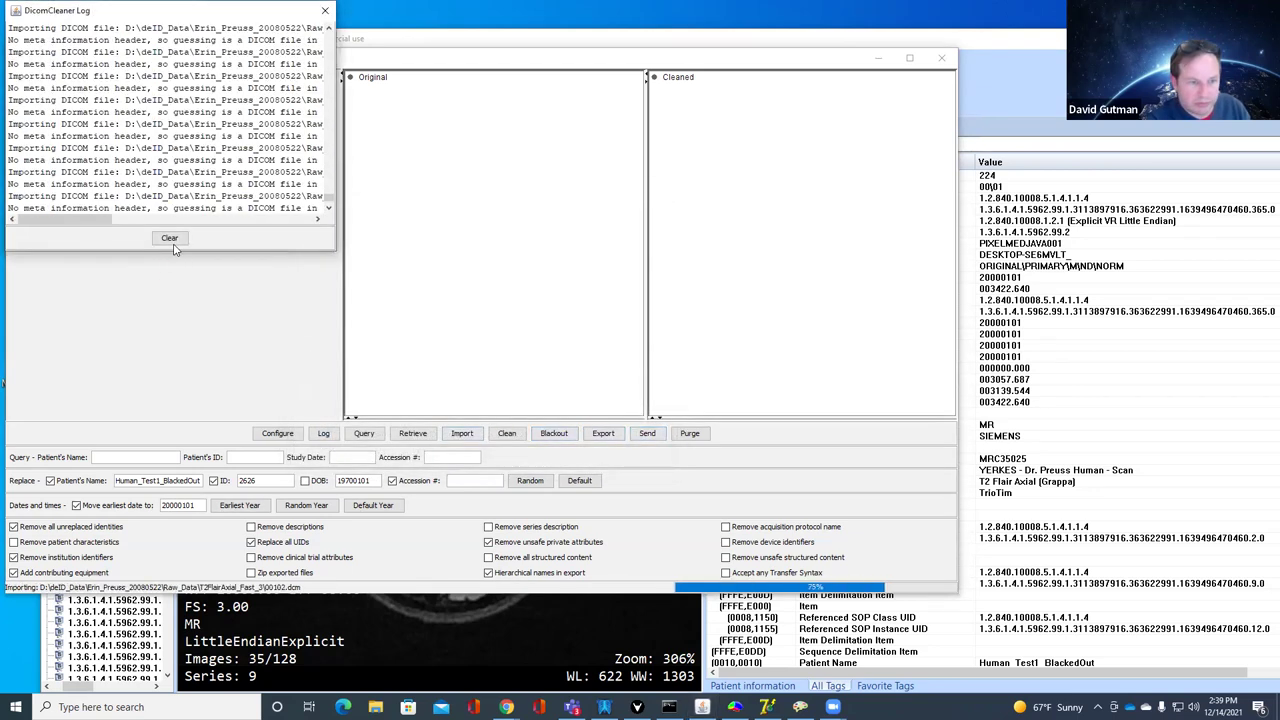
Step: Clear and close the import log, then expand patient and study to list Series 1–21
{"action": "left_click", "coordinate": [169, 237]}
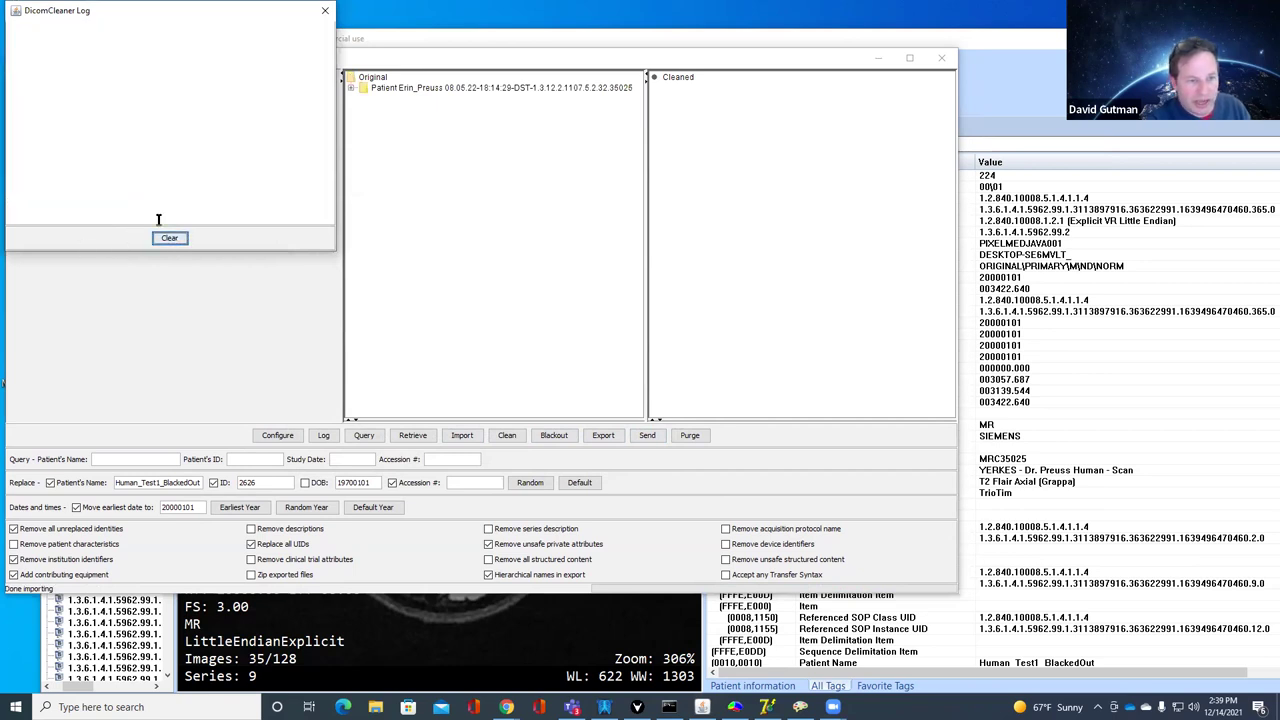
{"action": "left_click", "coordinate": [324, 10]}
{"action": "double_click", "coordinate": [452, 90]}
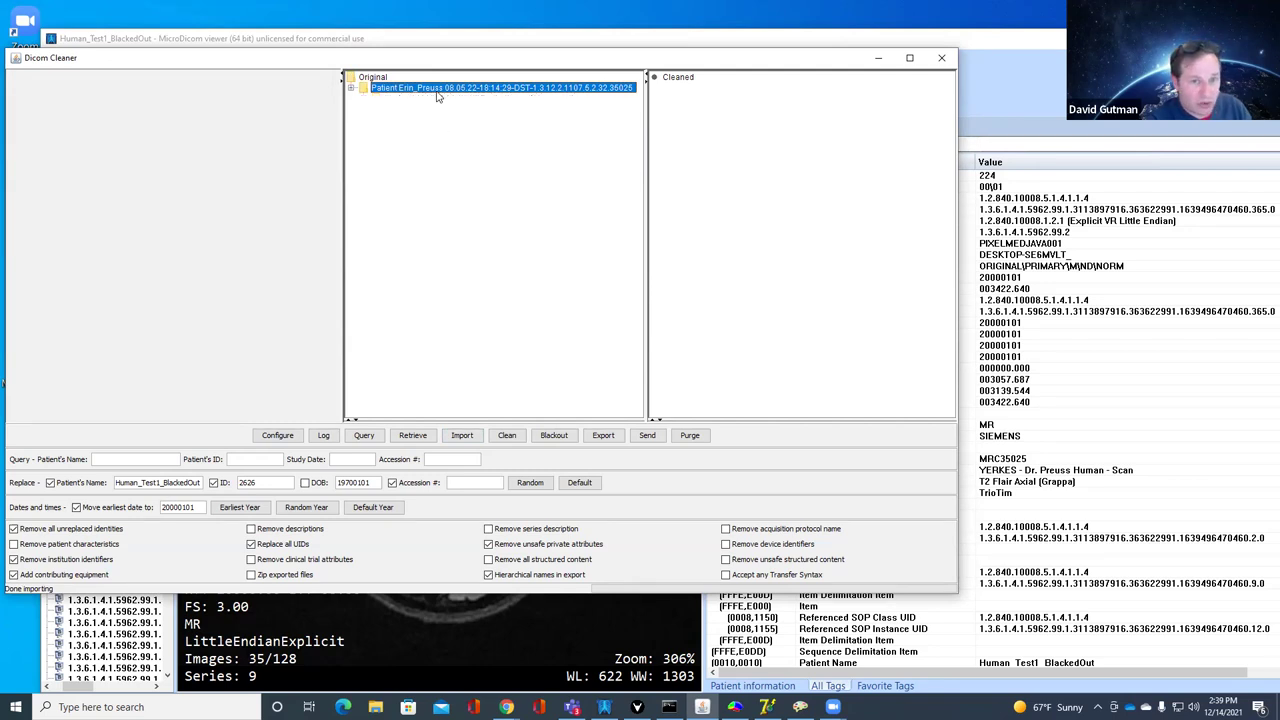
{"action": "double_click", "coordinate": [390, 100]}
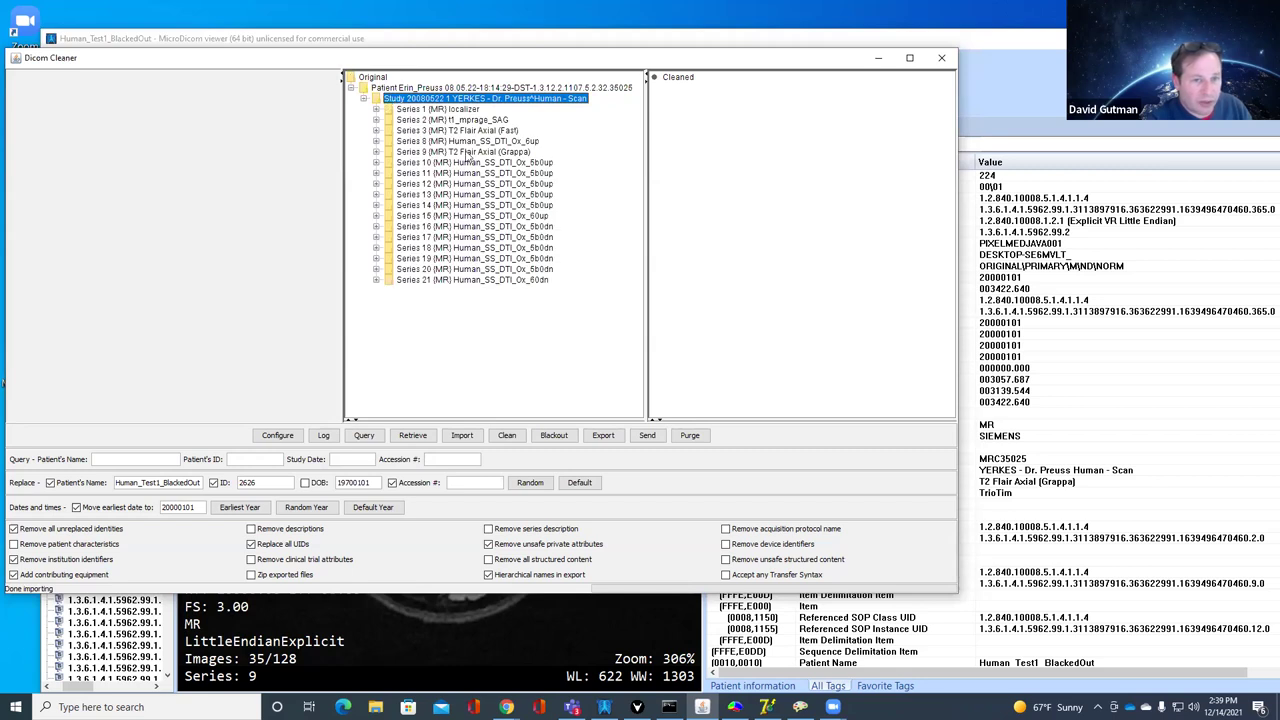
Step: Select the 'Series 2 (MR) t1_mprage_SAG' row in the Original tree
{"action": "left_click", "coordinate": [462, 120]}
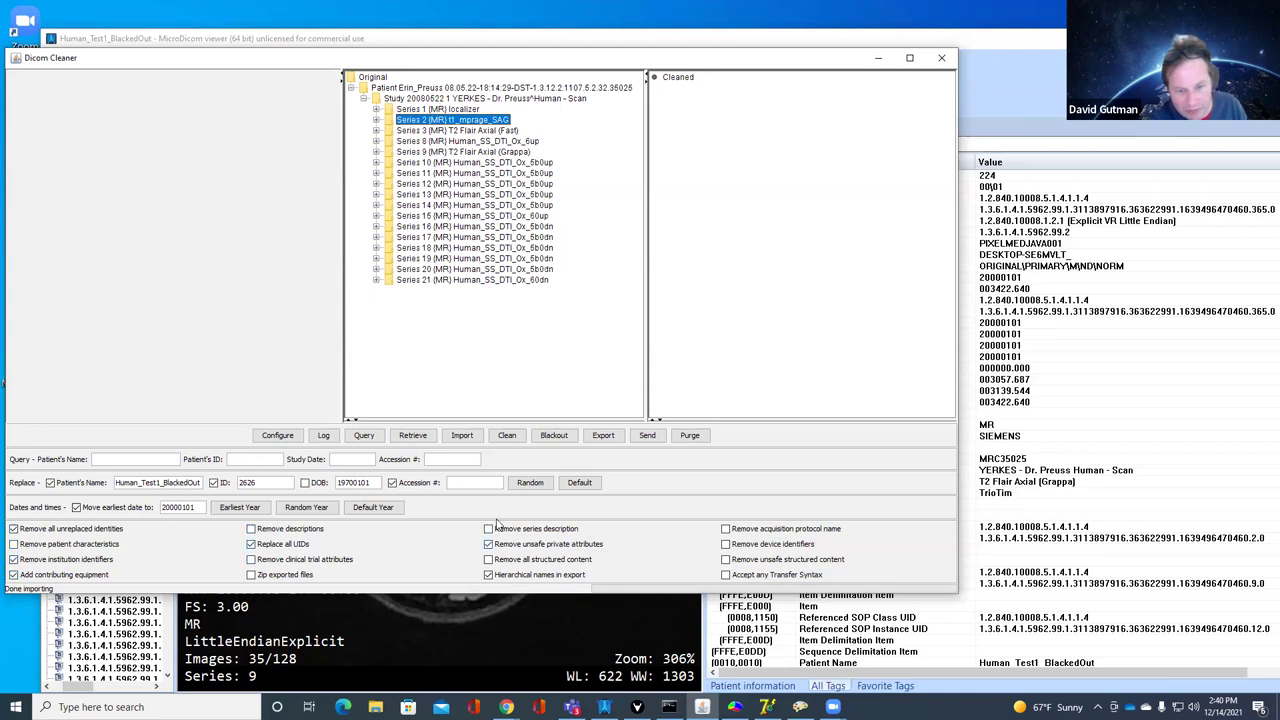
Step: Clean the series, expand the Human_Test1_BlackedOut patient in Cleaned, and open Blackout
{"action": "left_click", "coordinate": [503, 435]}
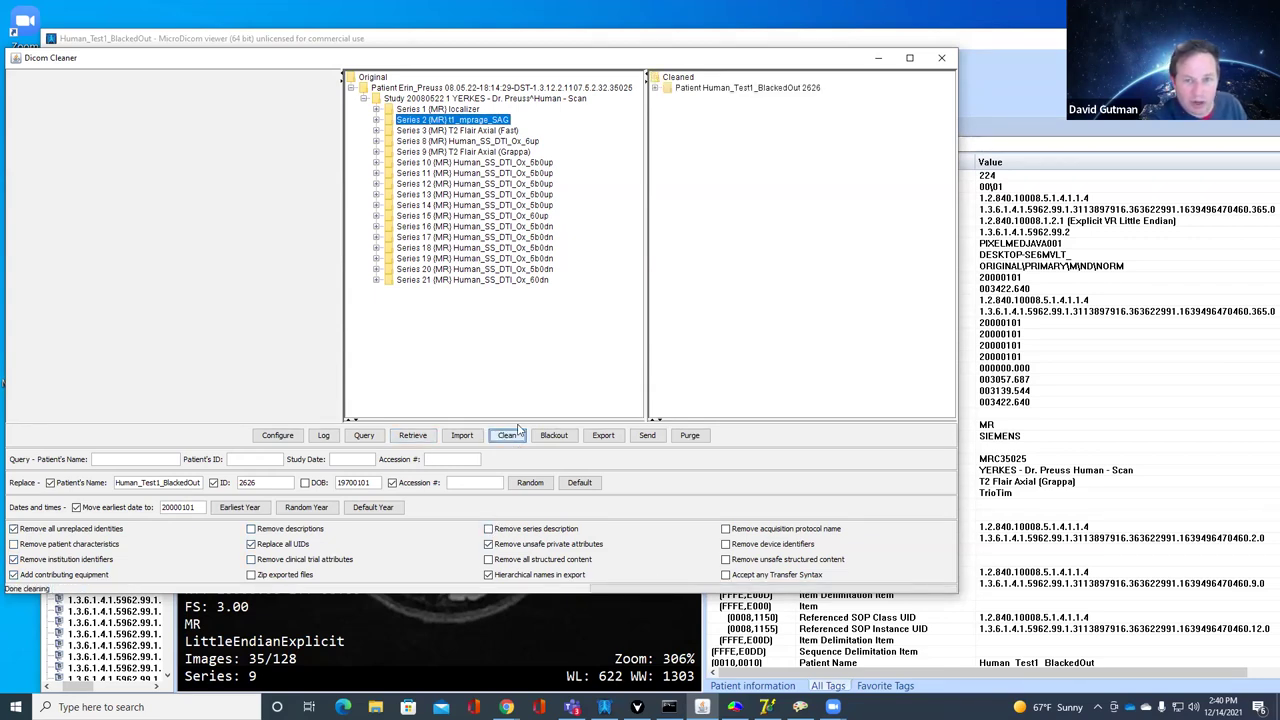
{"action": "left_click", "coordinate": [773, 89]}
{"action": "left_click", "coordinate": [655, 88]}
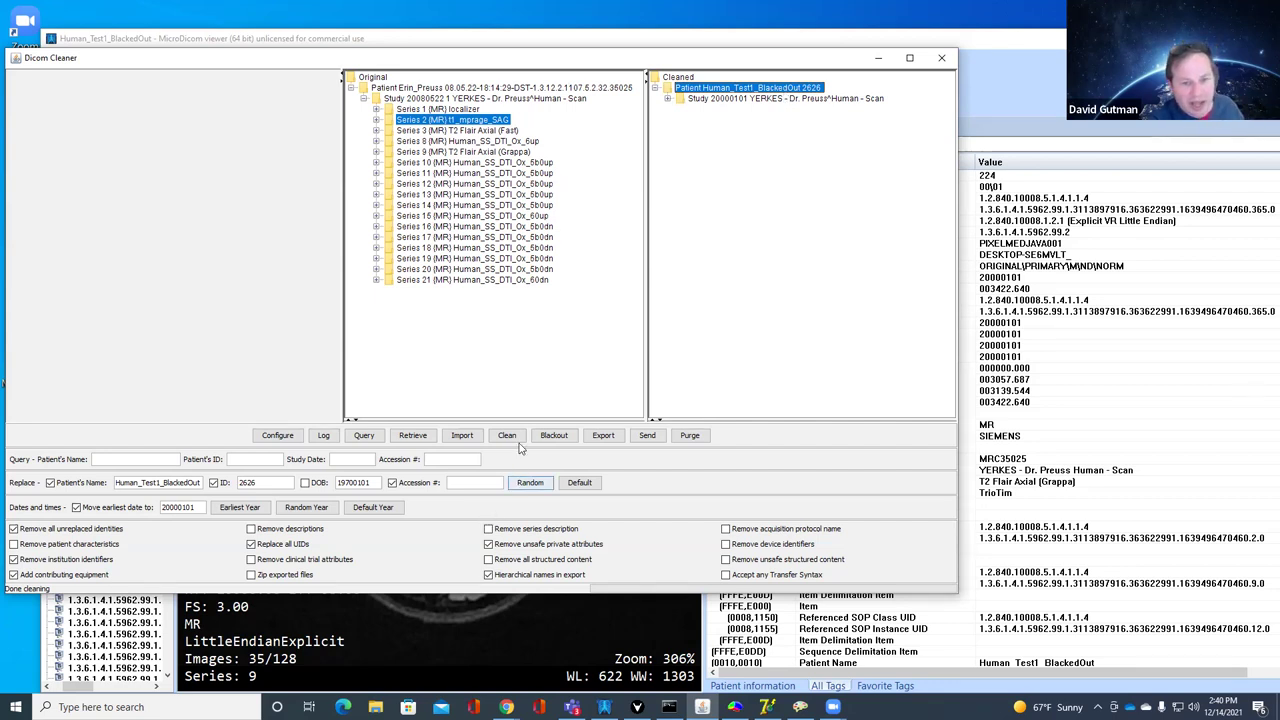
{"action": "left_click", "coordinate": [554, 436]}
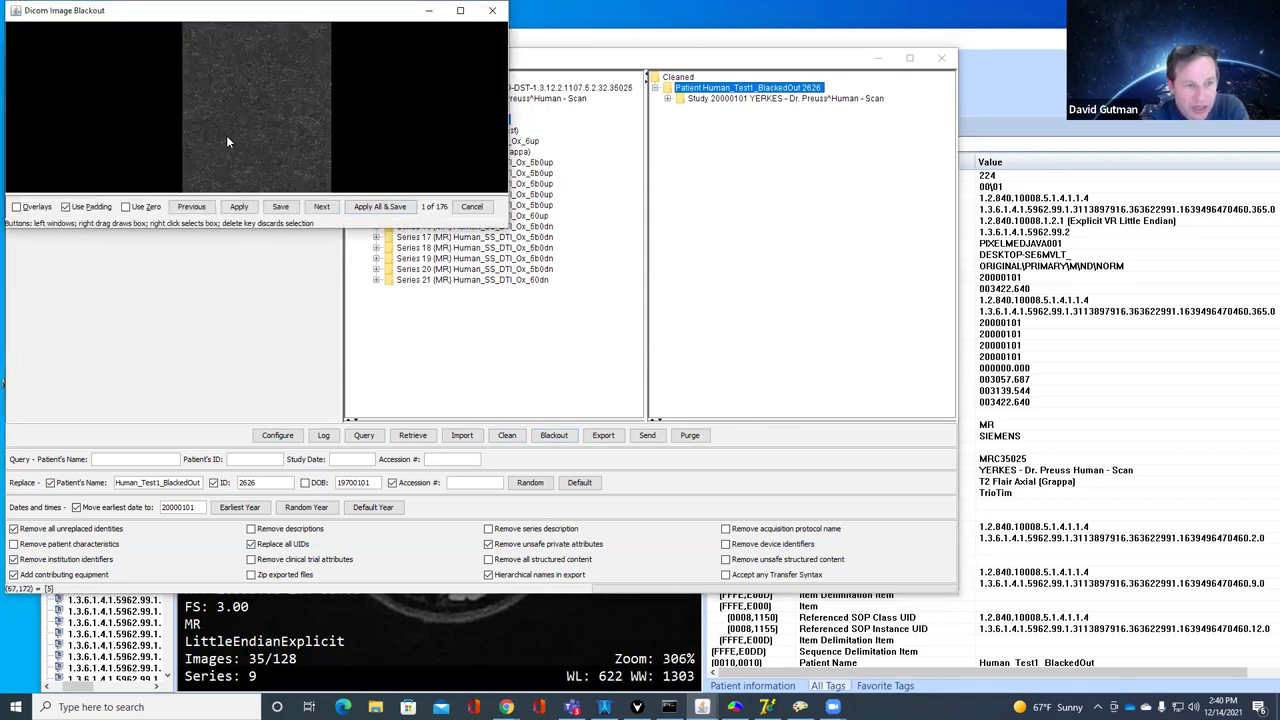
Step: Step forward through the sagittal images to a slice showing the whole brain
{"action": "left_click", "coordinate": [281, 207]}
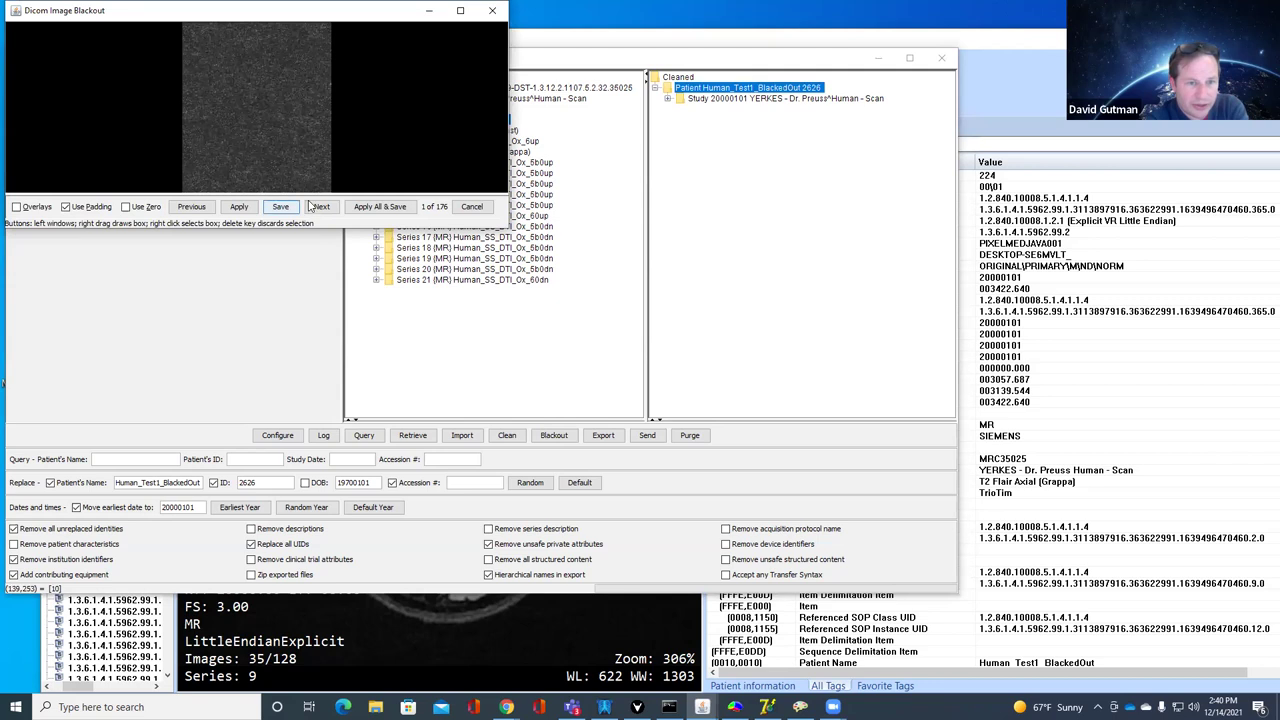
{"action": "left_click", "coordinate": [321, 207]}
{"action": "left_click", "coordinate": [321, 207]}
{"action": "left_click", "coordinate": [321, 207]}
{"action": "left_click", "coordinate": [321, 207]}
{"action": "left_click", "coordinate": [321, 207]}
{"action": "left_click", "coordinate": [321, 207]}
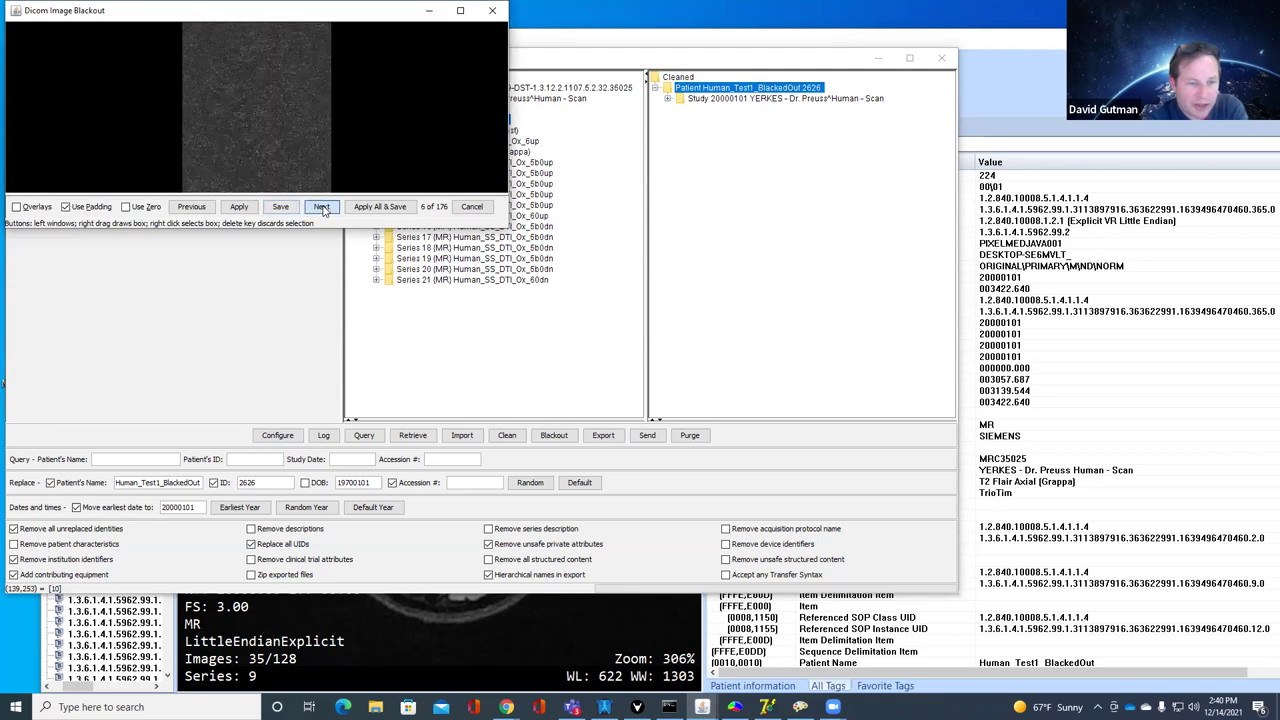
{"action": "left_click", "coordinate": [321, 207]}
{"action": "left_click", "coordinate": [321, 207]}
{"action": "left_click", "coordinate": [321, 207]}
{"action": "left_click", "coordinate": [321, 207]}
{"action": "left_click", "coordinate": [321, 207]}
{"action": "left_click", "coordinate": [321, 207]}
{"action": "left_click", "coordinate": [321, 207]}
{"action": "left_click", "coordinate": [321, 207]}
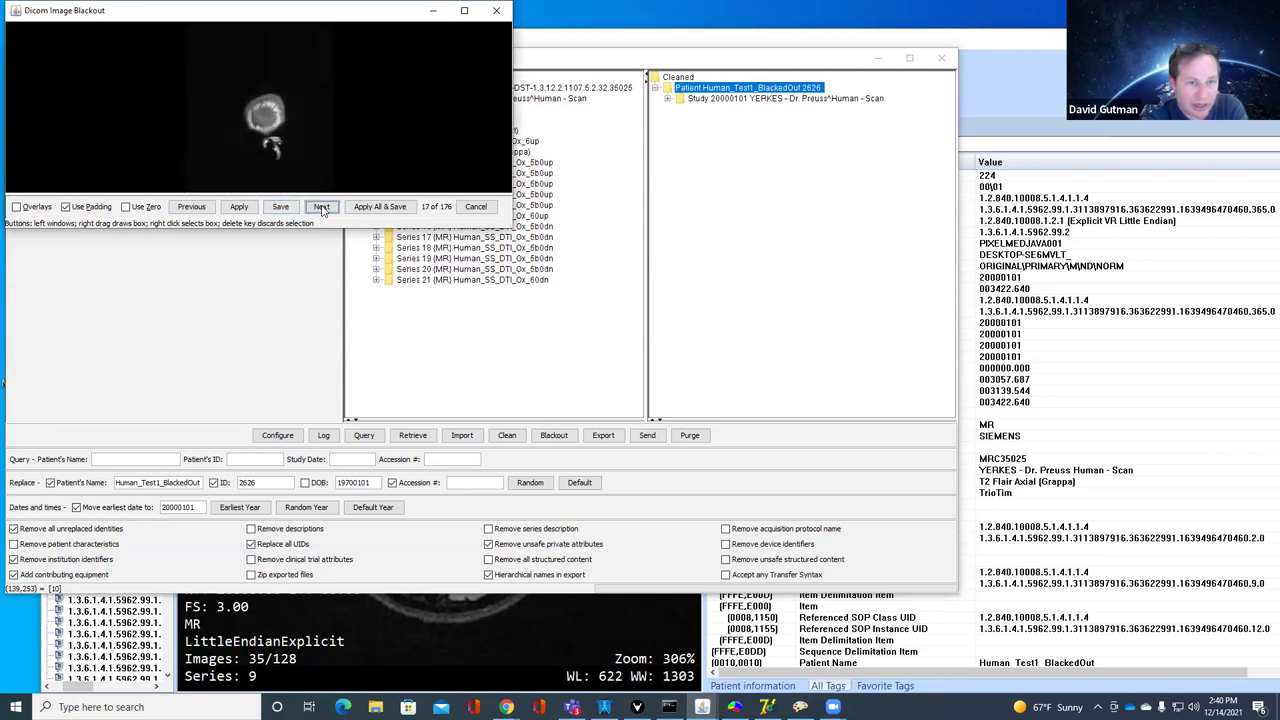
{"action": "left_click", "coordinate": [321, 207]}
{"action": "left_click", "coordinate": [321, 207]}
{"action": "left_click", "coordinate": [321, 207]}
{"action": "left_click", "coordinate": [321, 207]}
{"action": "left_click", "coordinate": [321, 207]}
{"action": "left_click", "coordinate": [321, 207]}
{"action": "left_click", "coordinate": [321, 207]}
{"action": "left_click", "coordinate": [321, 207]}
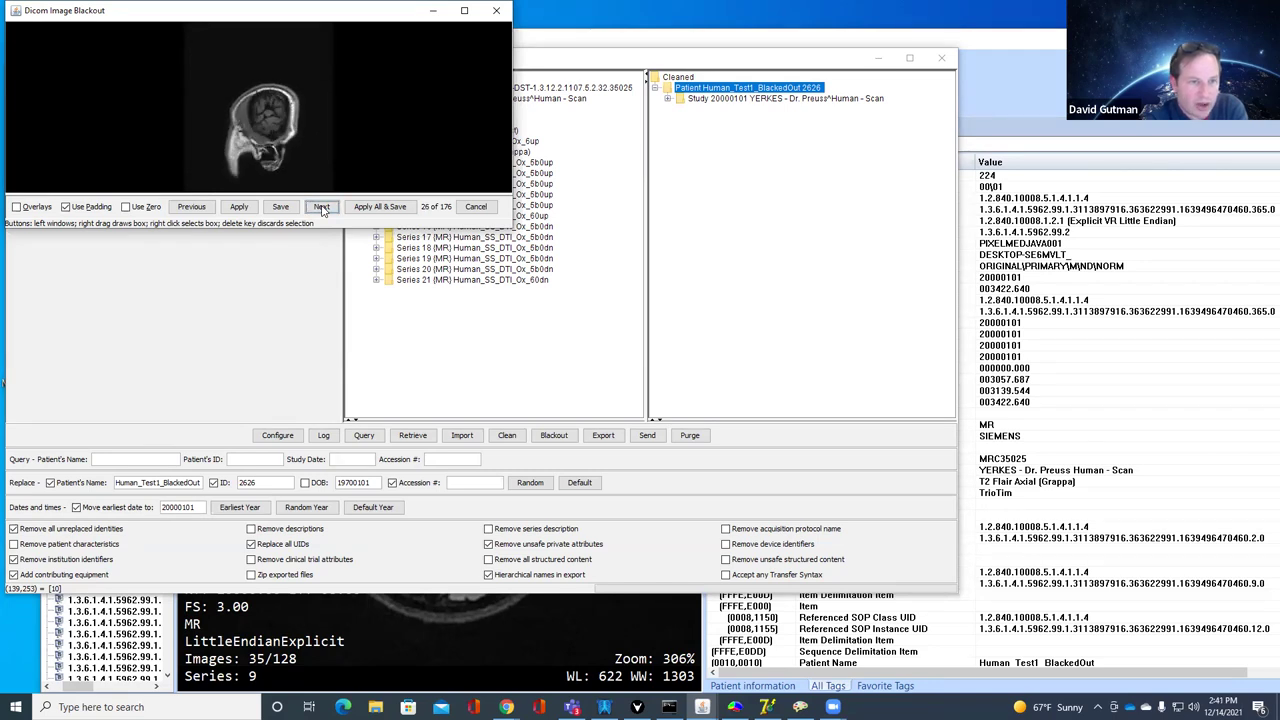
{"action": "left_click", "coordinate": [321, 208]}
{"action": "left_click", "coordinate": [321, 208]}
{"action": "left_click", "coordinate": [321, 208]}
{"action": "left_click", "coordinate": [321, 208]}
{"action": "left_click", "coordinate": [321, 208]}
{"action": "left_click", "coordinate": [321, 208]}
{"action": "left_click", "coordinate": [321, 208]}
{"action": "left_click", "coordinate": [321, 208]}
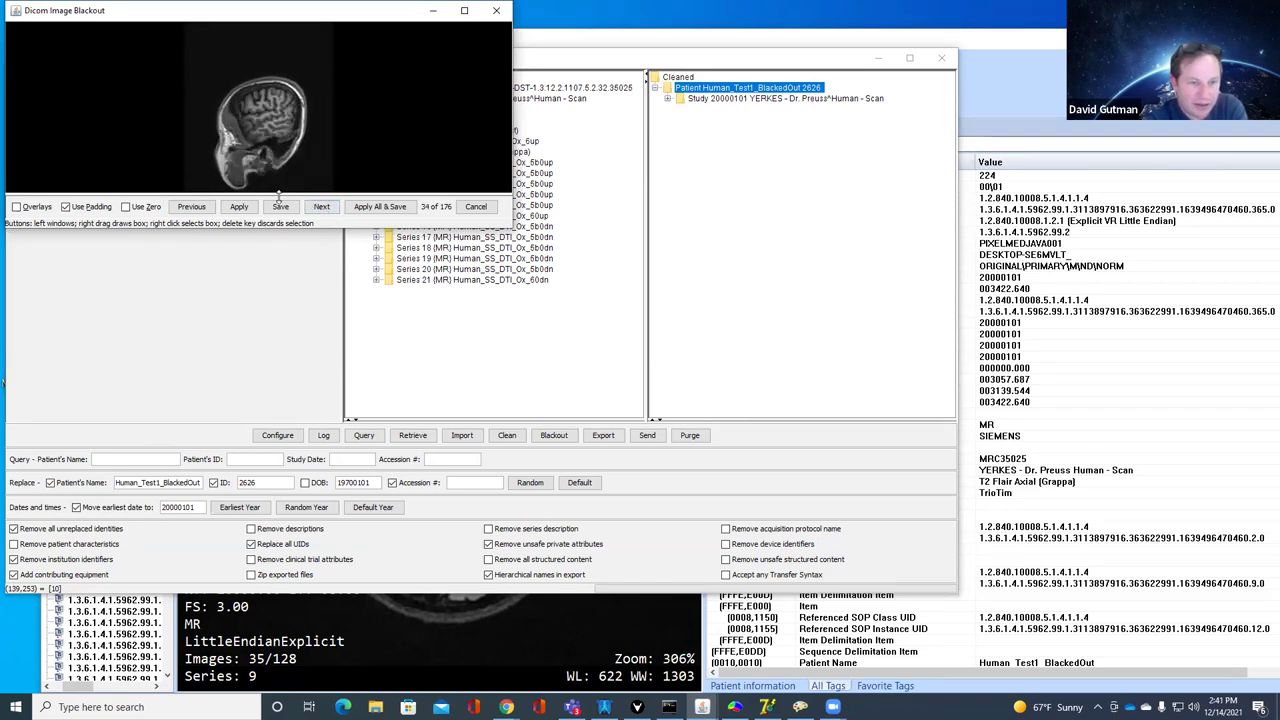
Step: Black out a box over the top of the brain and save it on all 176 images
{"action": "left_click_drag", "start_coordinate": [232, 84], "coordinate": [317, 111]}
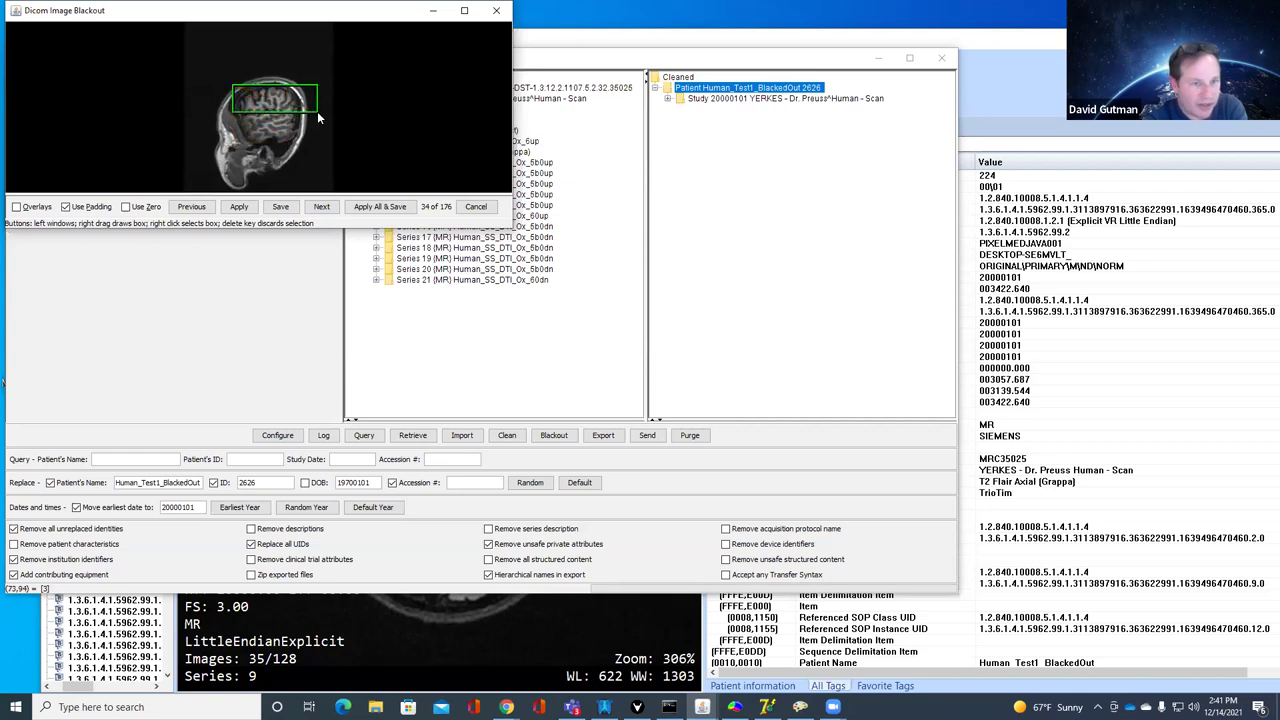
{"action": "left_click", "coordinate": [283, 209]}
{"action": "left_click", "coordinate": [324, 208]}
{"action": "left_click", "coordinate": [326, 209]}
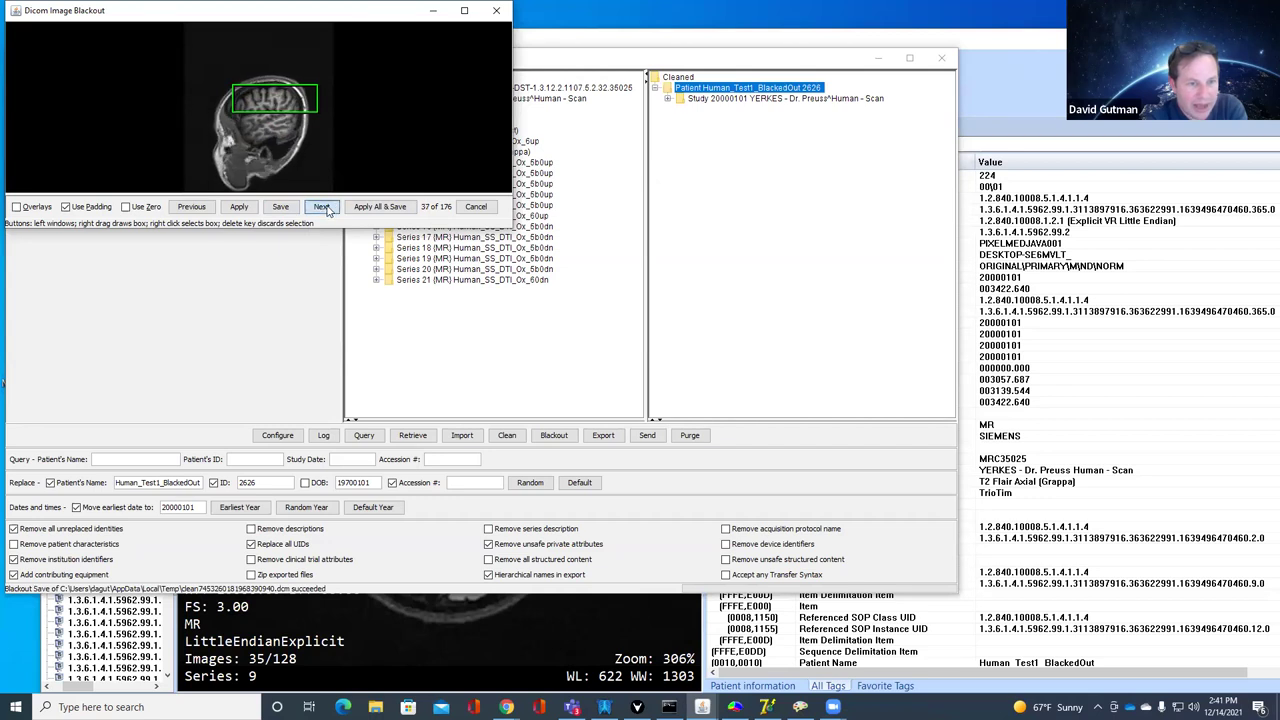
{"action": "left_click", "coordinate": [327, 209]}
{"action": "left_click", "coordinate": [321, 210]}
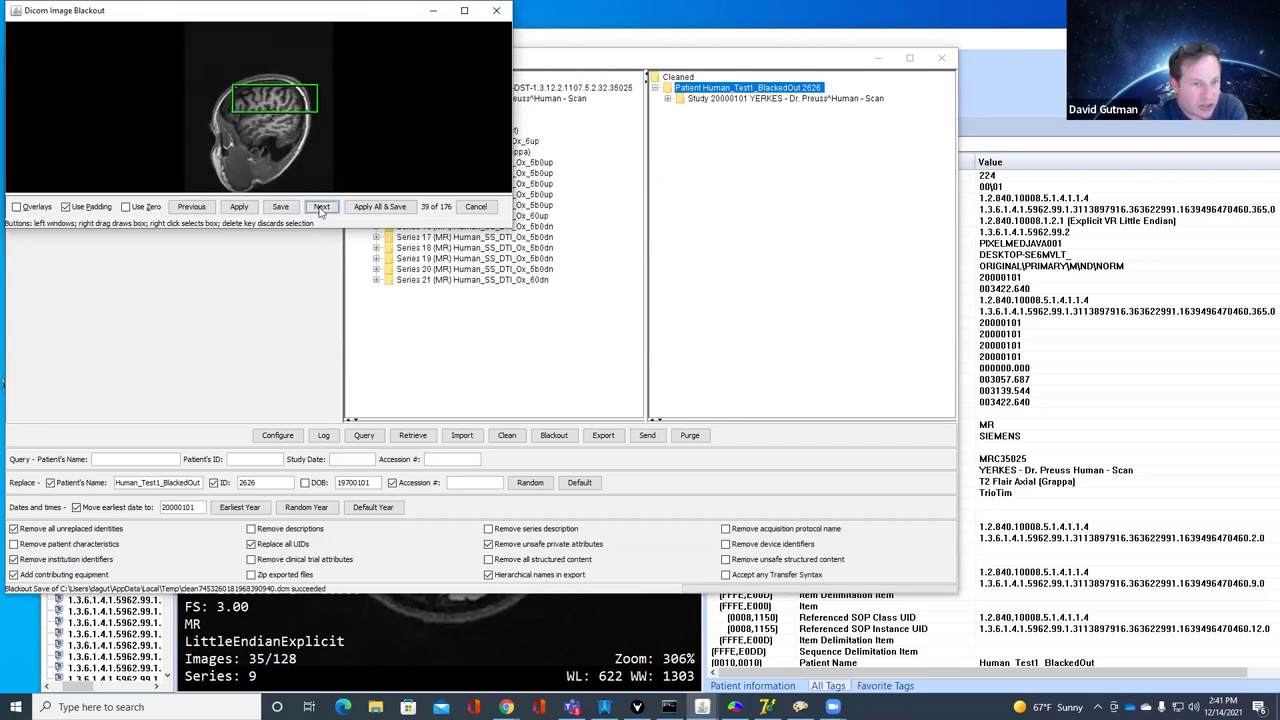
{"action": "left_click", "coordinate": [321, 210]}
{"action": "left_click", "coordinate": [321, 210]}
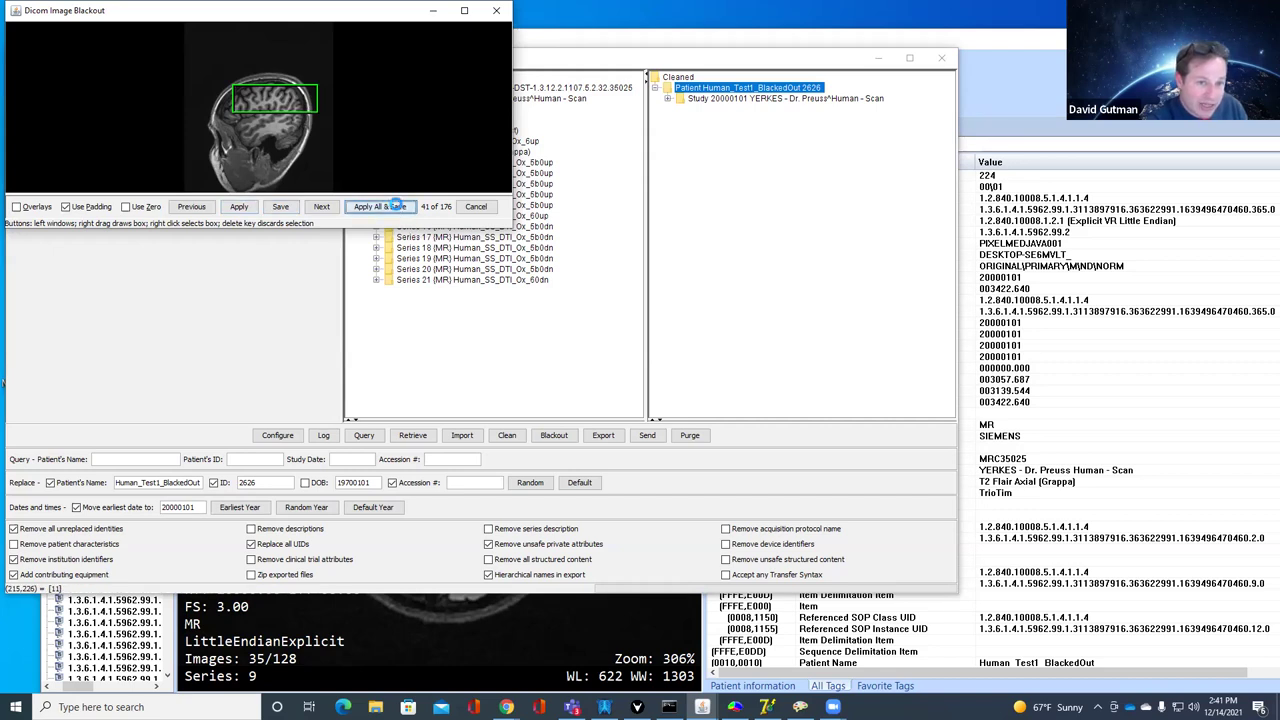
{"action": "left_click", "coordinate": [396, 205]}
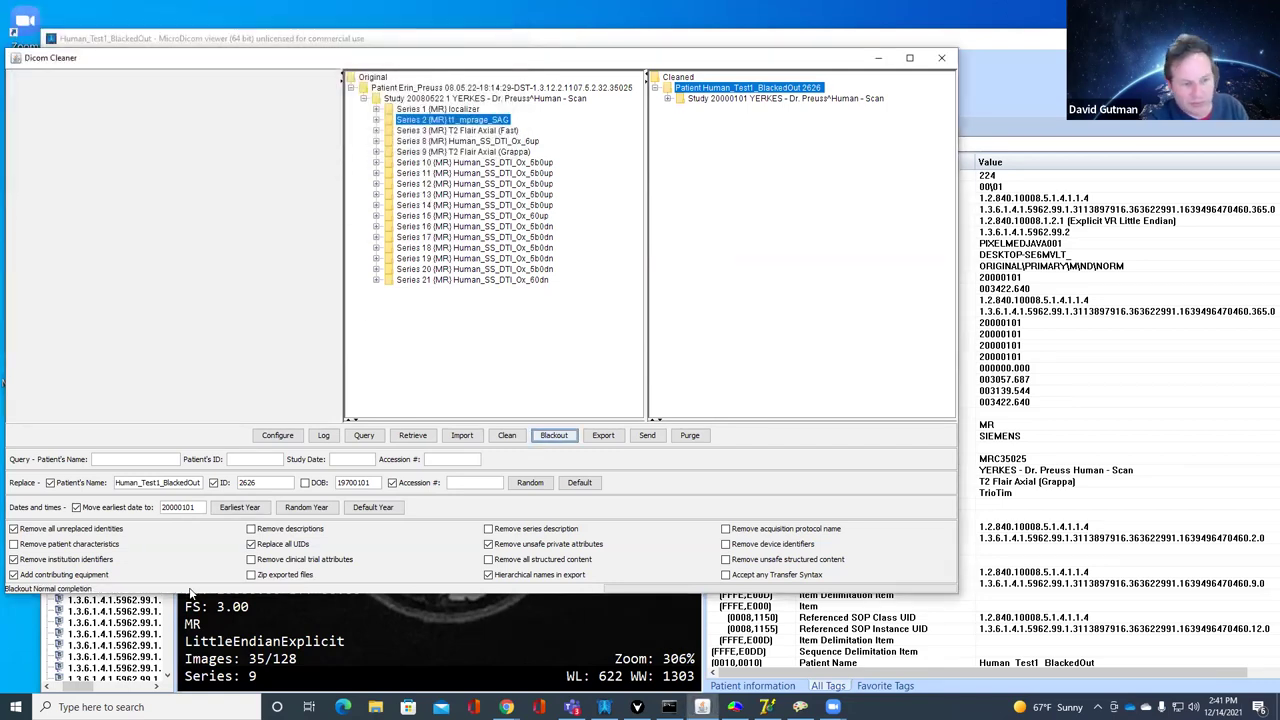
Step: Clean Series 3 T2 Flair Axial (Fast) into the cleaned study and open Blackout
{"action": "left_click", "coordinate": [456, 131]}
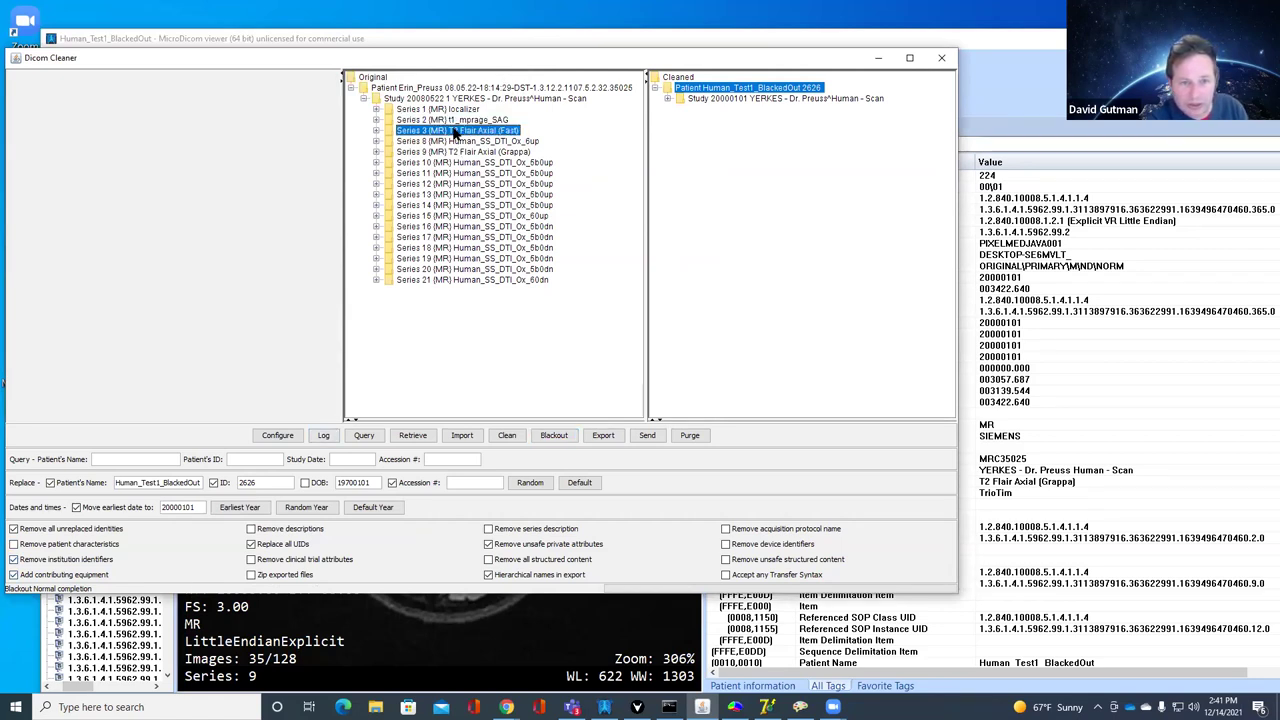
{"action": "left_click", "coordinate": [507, 436]}
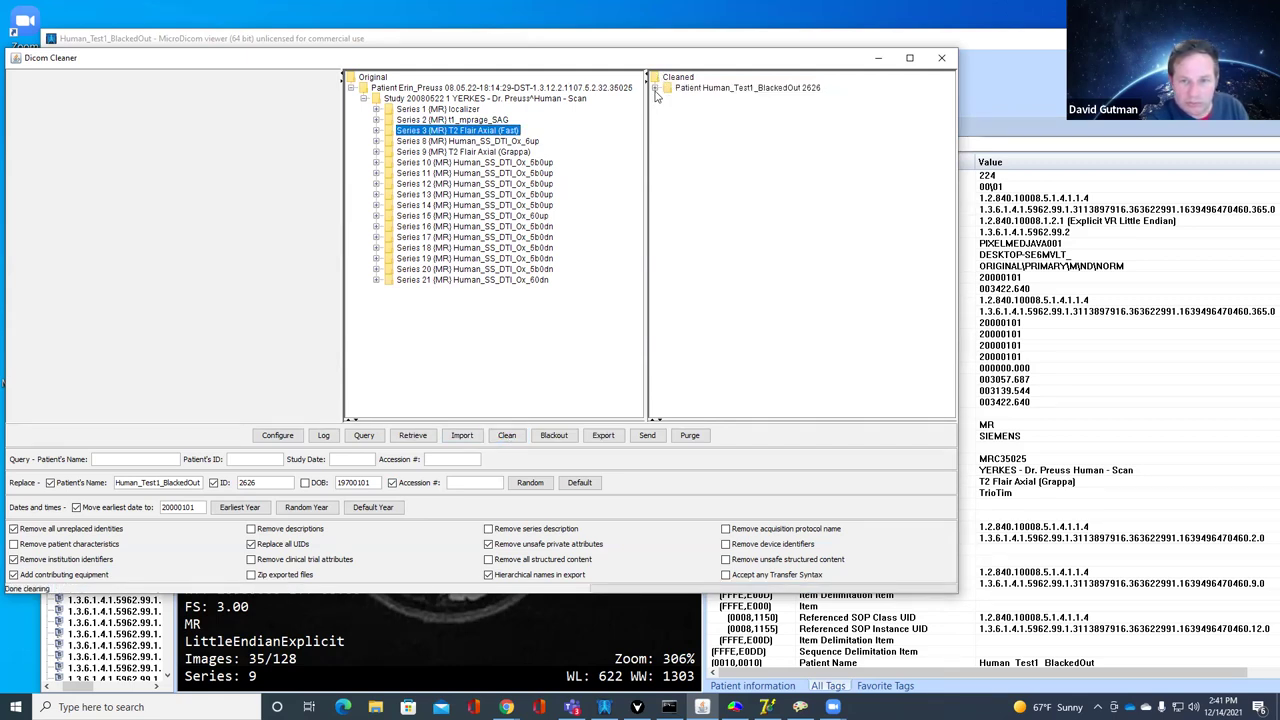
{"action": "left_click", "coordinate": [655, 88]}
{"action": "left_click", "coordinate": [667, 99]}
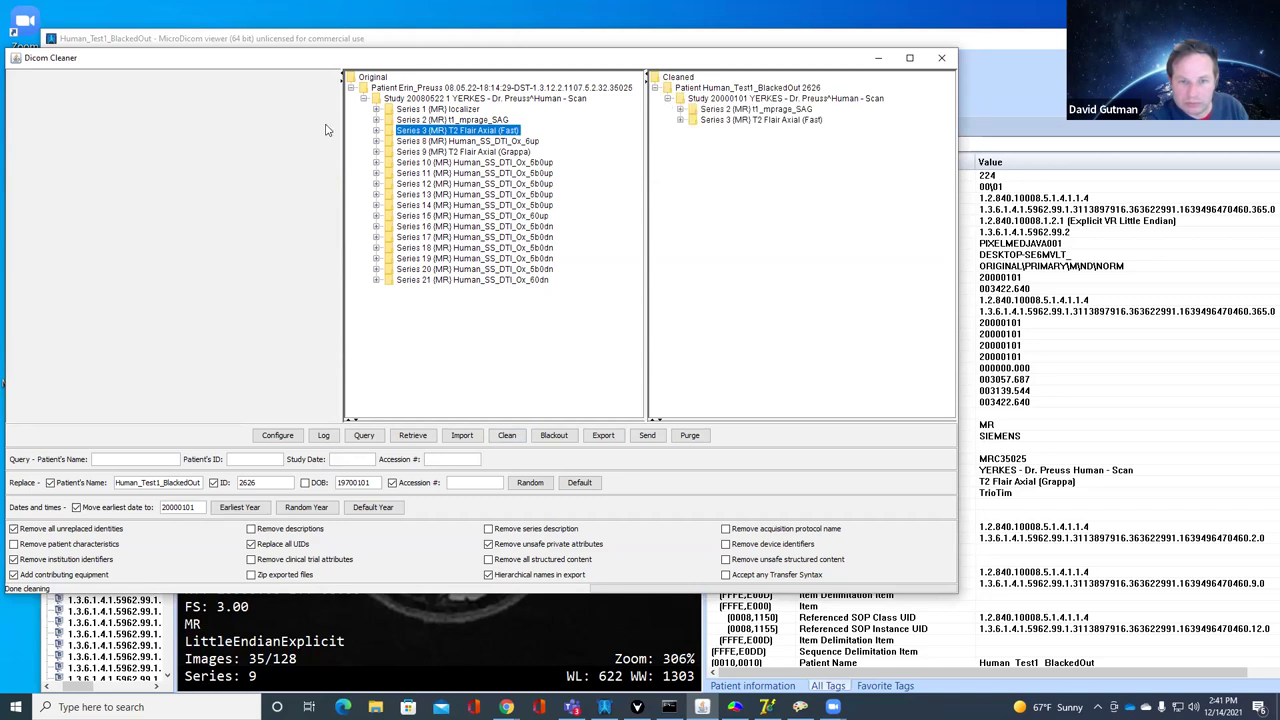
{"action": "left_click", "coordinate": [550, 436]}
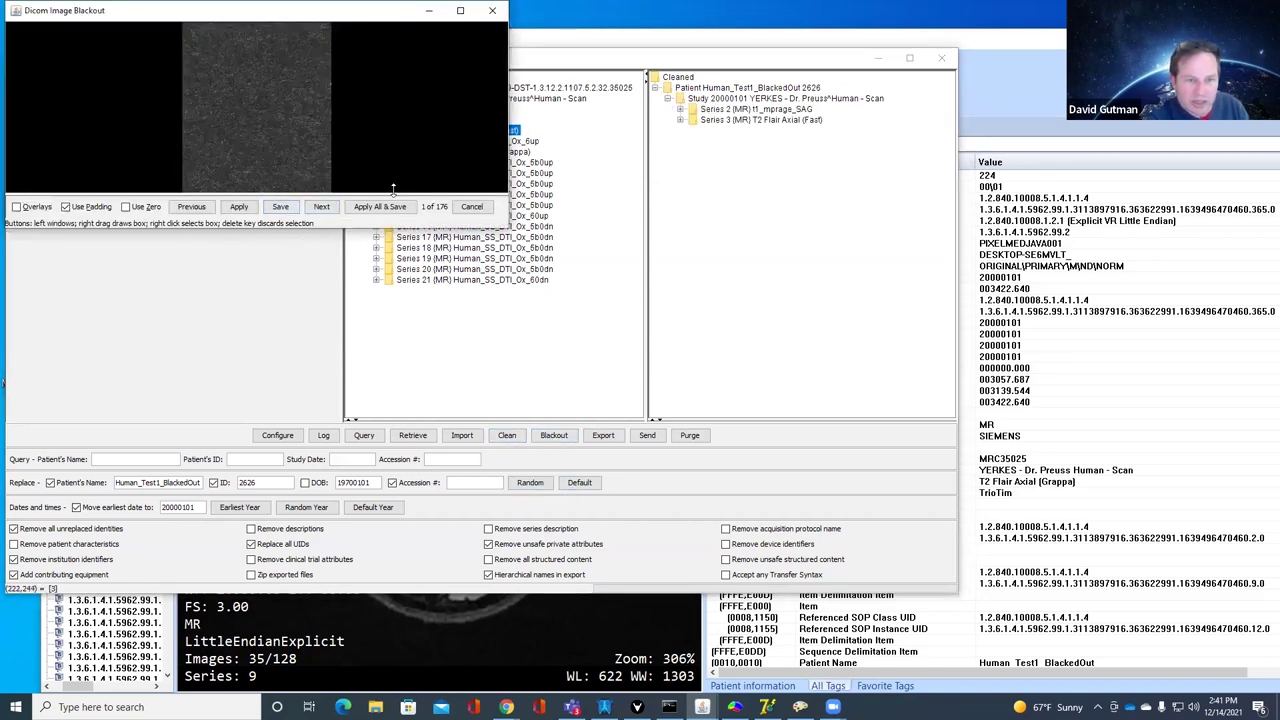
Step: Step forward through the images to a slice showing the brain
{"action": "left_click", "coordinate": [321, 209]}
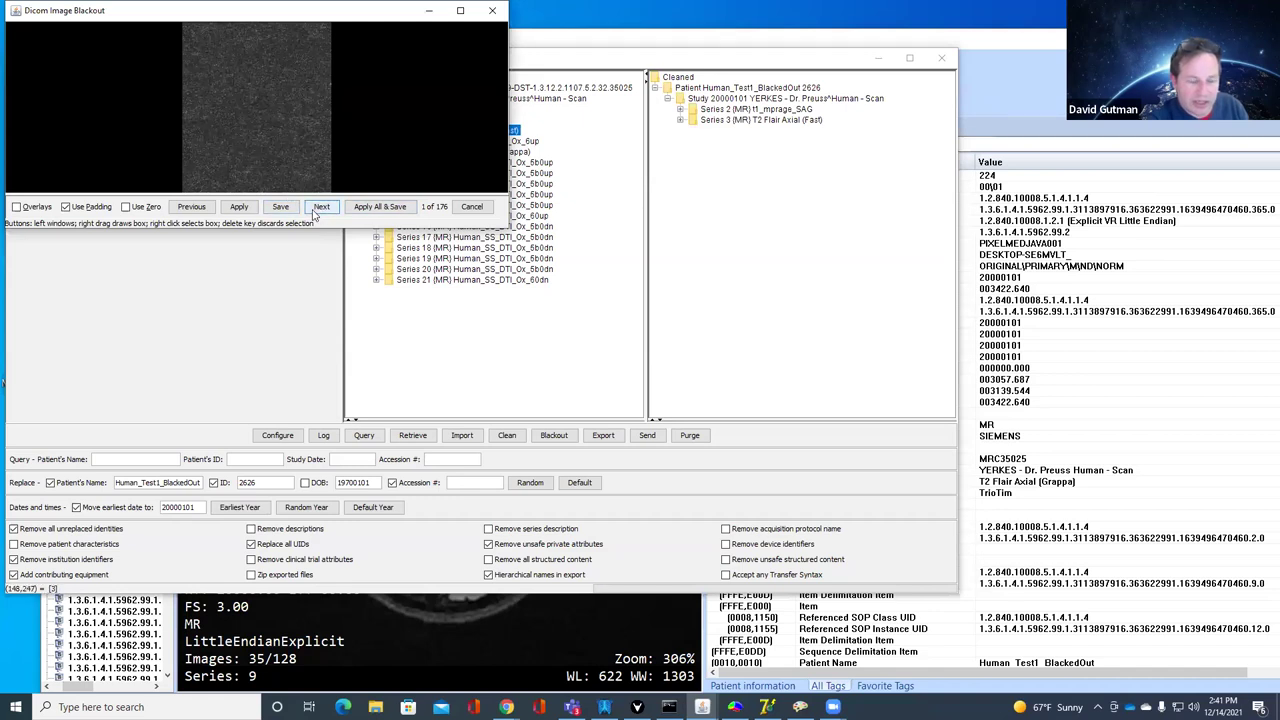
{"action": "left_click", "coordinate": [320, 209]}
{"action": "left_click", "coordinate": [319, 208]}
{"action": "left_click", "coordinate": [318, 208]}
{"action": "double_click", "coordinate": [318, 208]}
{"action": "left_click", "coordinate": [318, 208]}
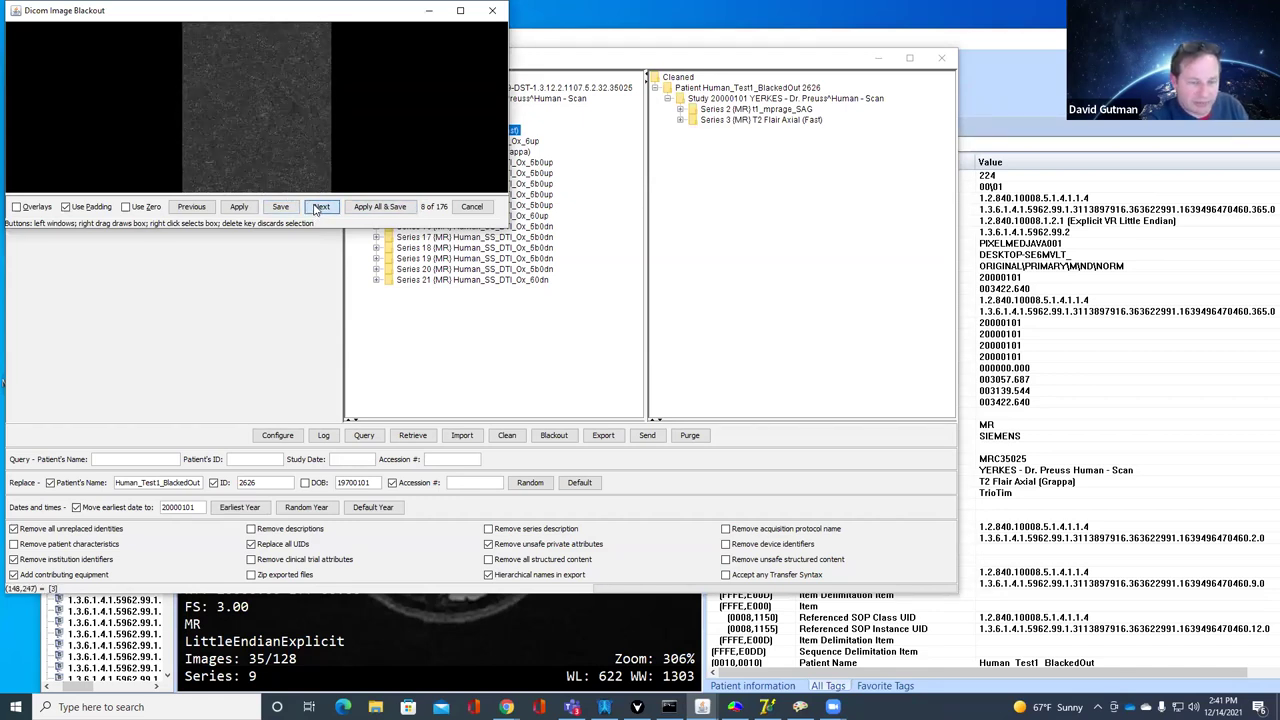
{"action": "double_click", "coordinate": [318, 208]}
{"action": "left_click", "coordinate": [318, 208]}
{"action": "double_click", "coordinate": [317, 208]}
{"action": "double_click", "coordinate": [316, 208]}
{"action": "left_click", "coordinate": [316, 208]}
{"action": "double_click", "coordinate": [317, 208]}
{"action": "left_click", "coordinate": [317, 208]}
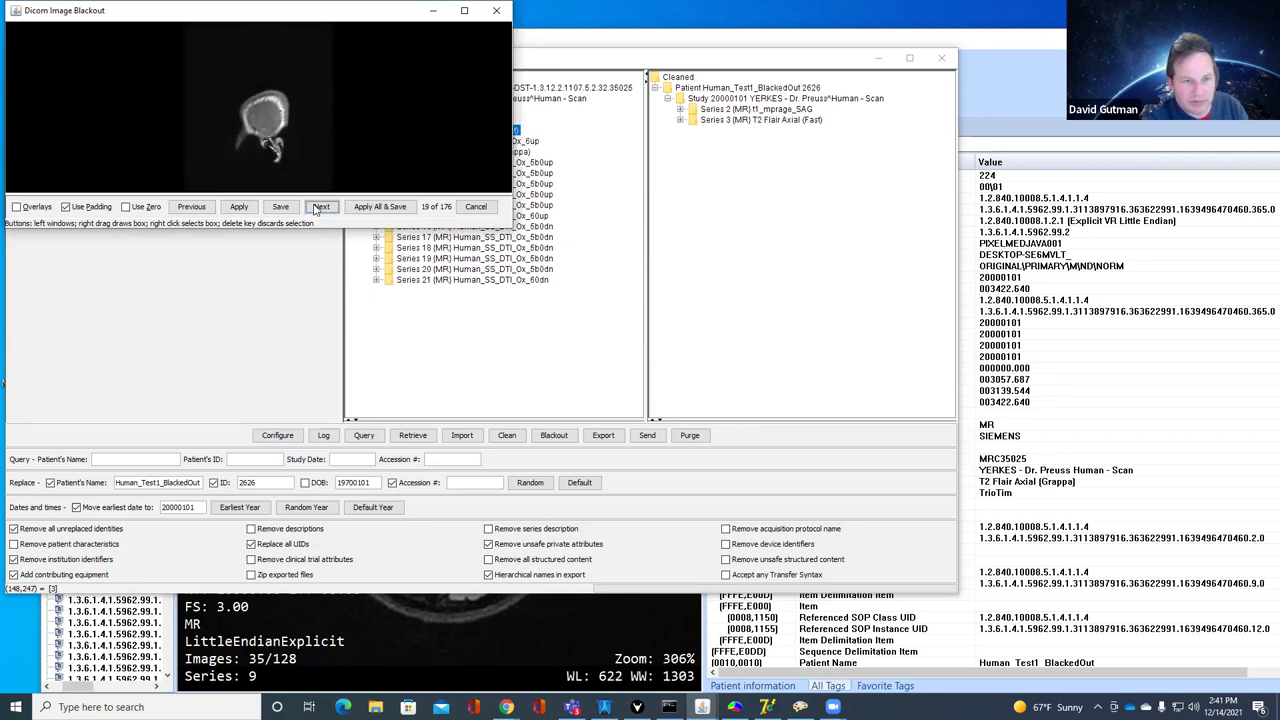
{"action": "double_click", "coordinate": [318, 208]}
{"action": "left_click", "coordinate": [318, 208]}
Step: Black out the top of the head on all images, then list the cleaned series' images
{"action": "left_click_drag", "start_coordinate": [231, 87], "coordinate": [304, 110]}
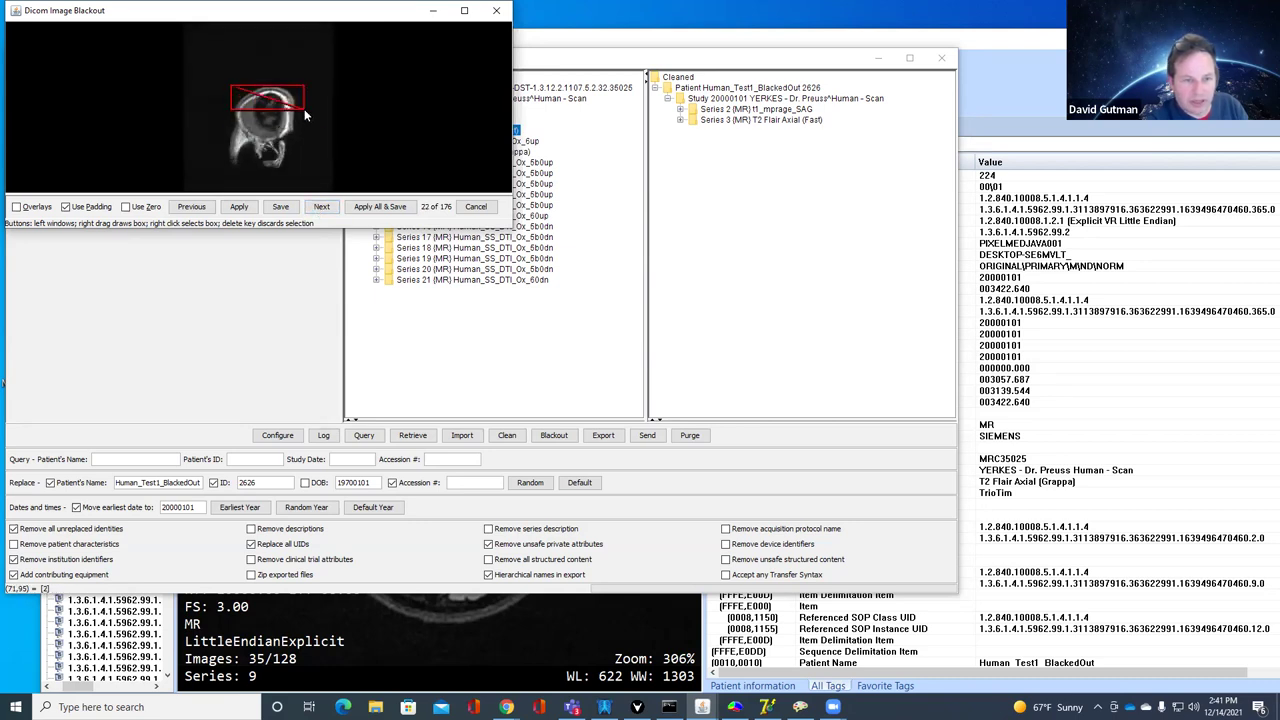
{"action": "left_click", "coordinate": [389, 207]}
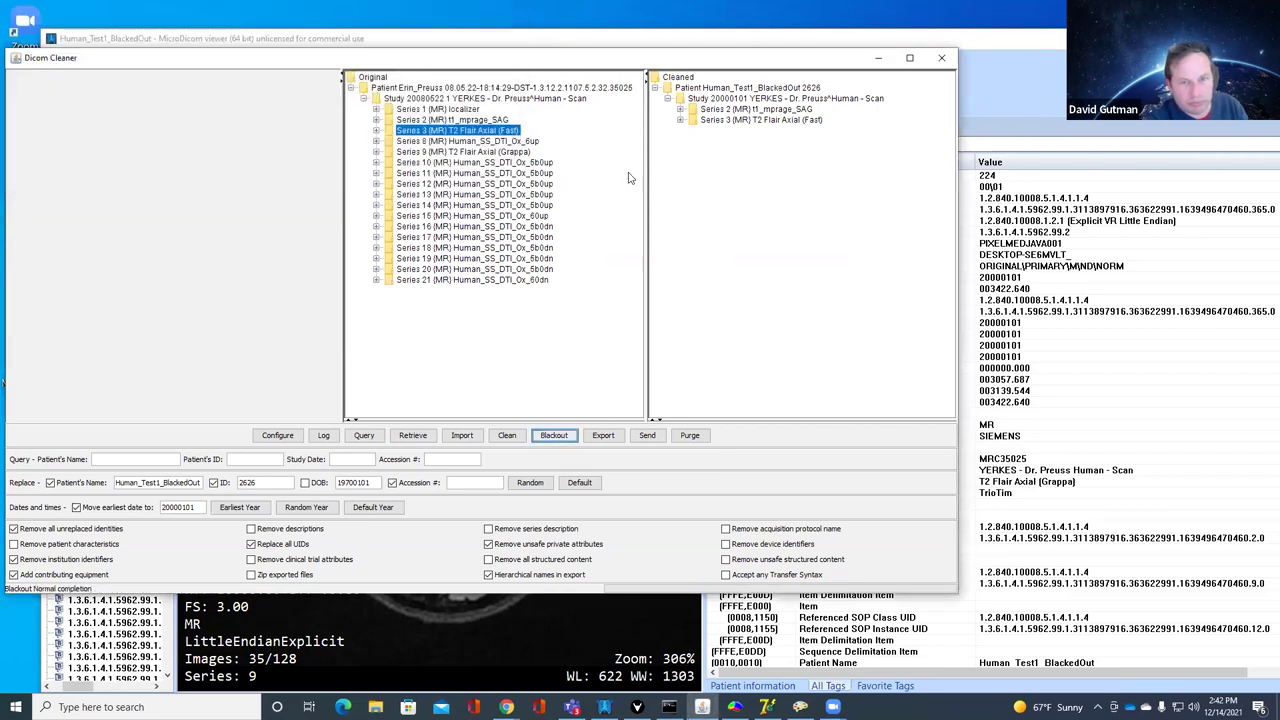
{"action": "double_click", "coordinate": [768, 121]}
Step: Open Blackout on the cleaned T2 Flair Axial series and step forward to slice 13
{"action": "left_click", "coordinate": [554, 435]}
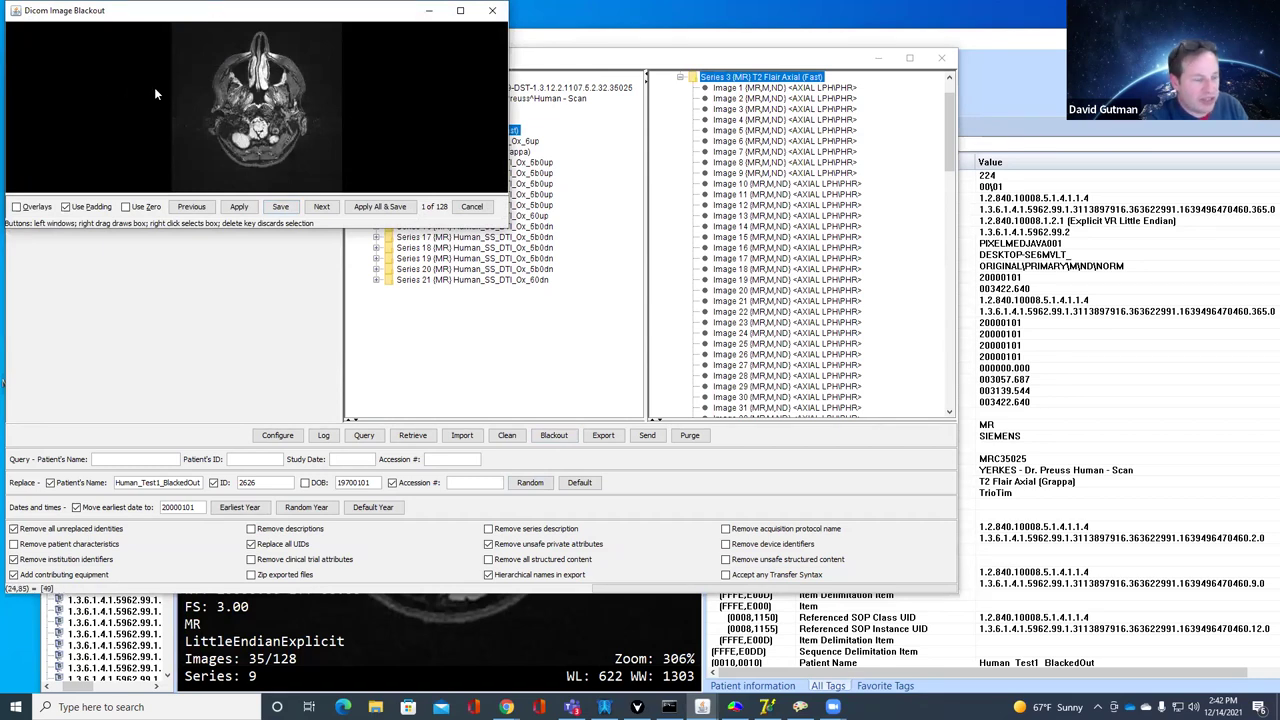
{"action": "left_click", "coordinate": [323, 208]}
{"action": "left_click", "coordinate": [323, 208]}
{"action": "left_click", "coordinate": [323, 208]}
{"action": "left_click", "coordinate": [323, 208]}
{"action": "left_click", "coordinate": [323, 208]}
{"action": "left_click", "coordinate": [323, 208]}
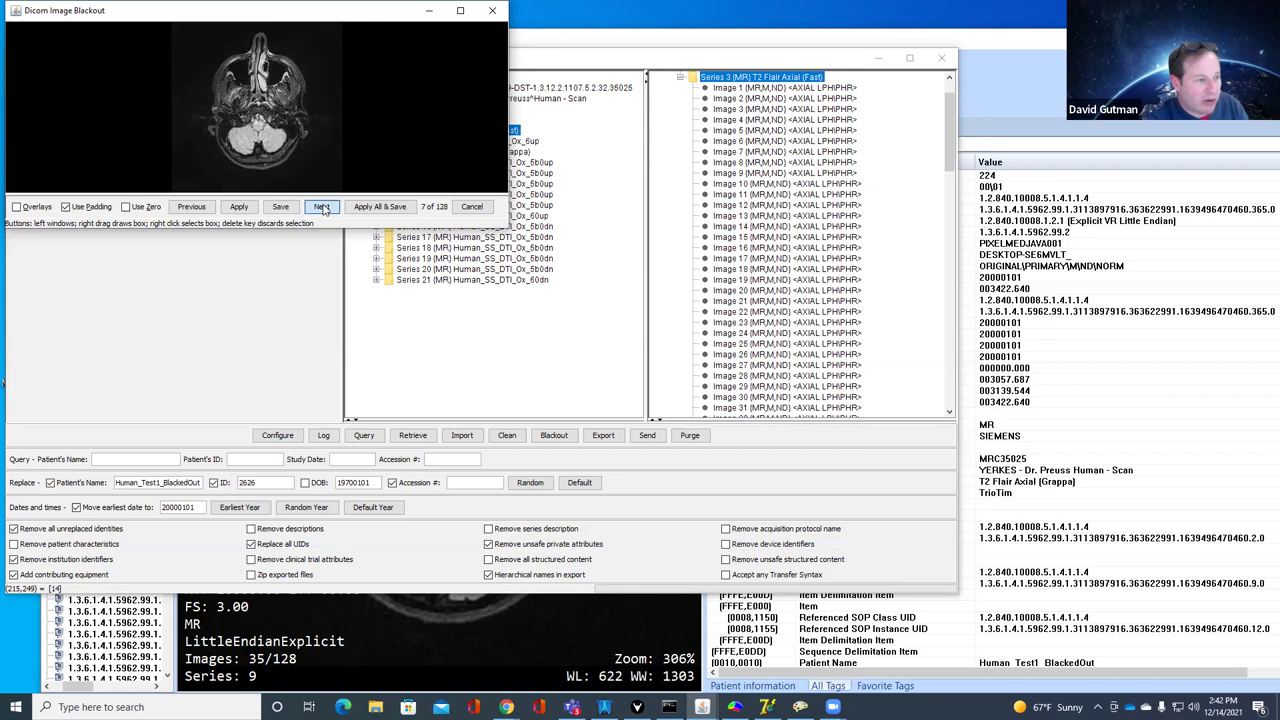
{"action": "left_click", "coordinate": [323, 208]}
{"action": "left_click", "coordinate": [323, 208]}
{"action": "left_click", "coordinate": [323, 208]}
{"action": "left_click", "coordinate": [323, 208]}
{"action": "left_click", "coordinate": [323, 208]}
{"action": "left_click", "coordinate": [323, 208]}
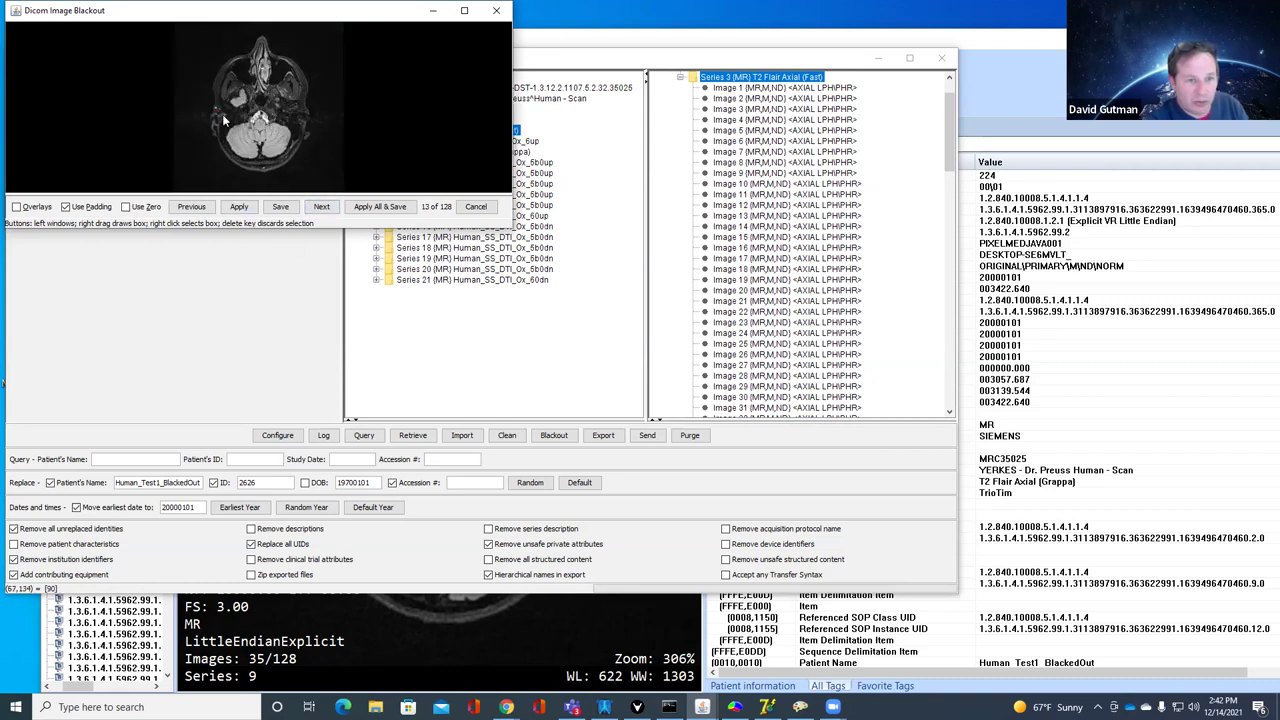
Step: Box out the lower brain, apply it to all 128 slices, and toggle birth-date replacement
{"action": "left_click_drag", "start_coordinate": [218, 111], "coordinate": [314, 158]}
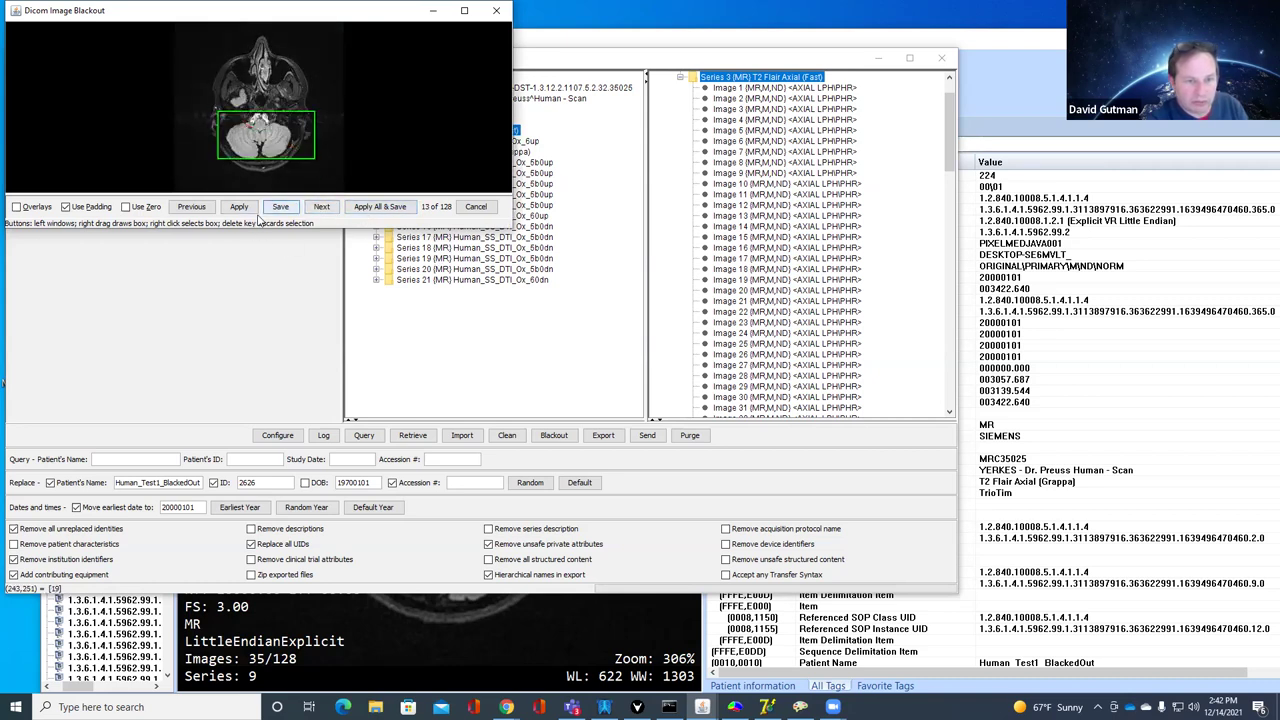
{"action": "left_click", "coordinate": [280, 207]}
{"action": "left_click", "coordinate": [380, 206]}
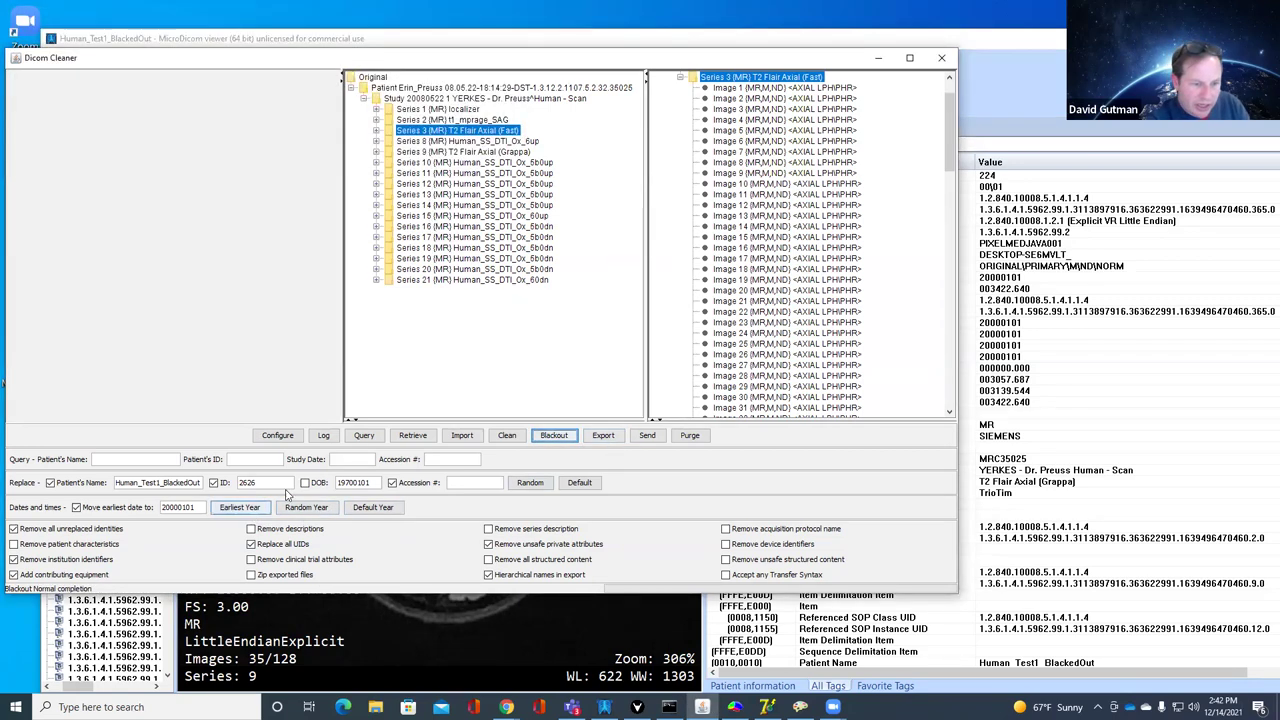
{"action": "left_click", "coordinate": [362, 484]}
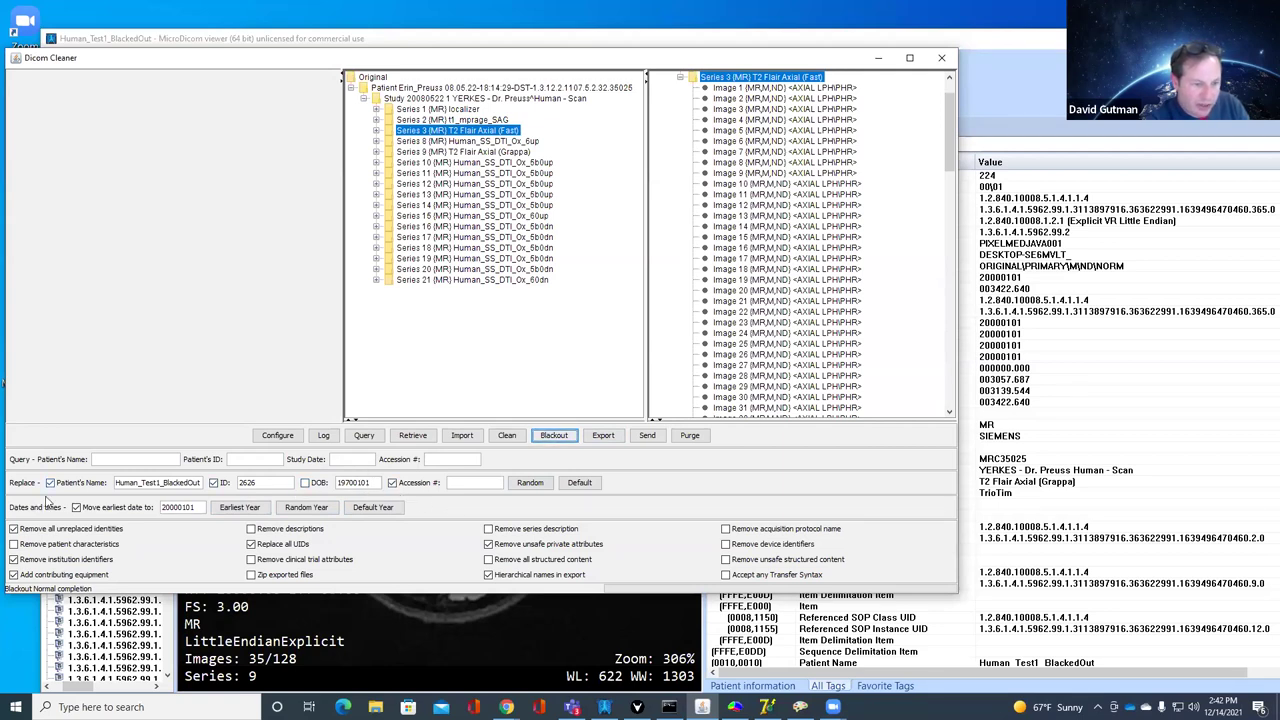
{"action": "left_click", "coordinate": [304, 484]}
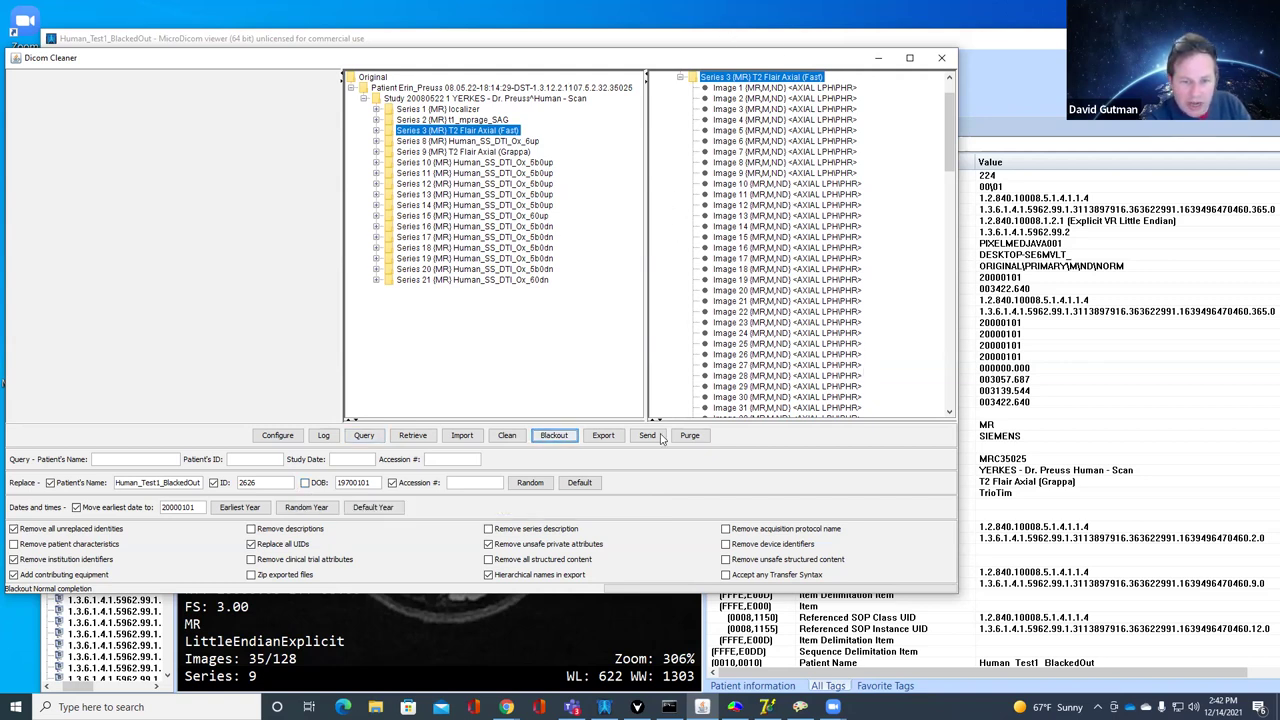
Step: Export the cleaned images from D: drive's deID_output into a newly created LiveDemo folder
{"action": "left_click", "coordinate": [605, 436]}
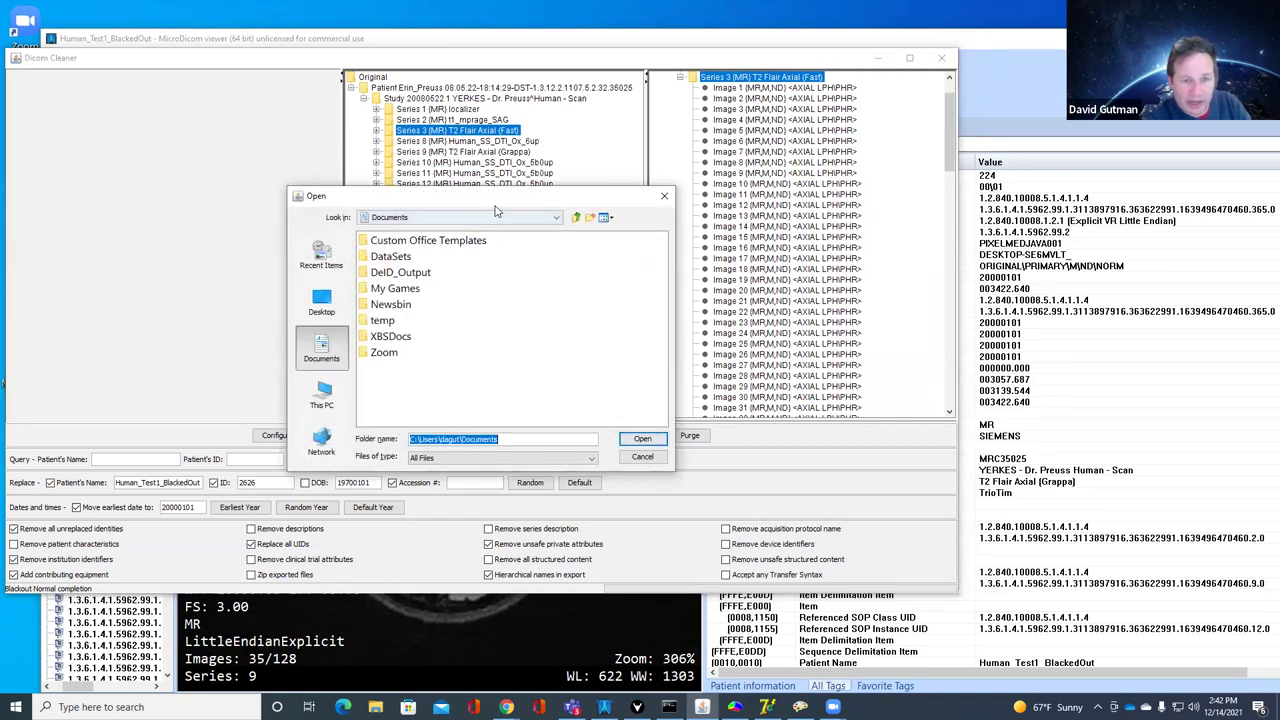
{"action": "left_click", "coordinate": [492, 218]}
{"action": "left_click", "coordinate": [464, 256]}
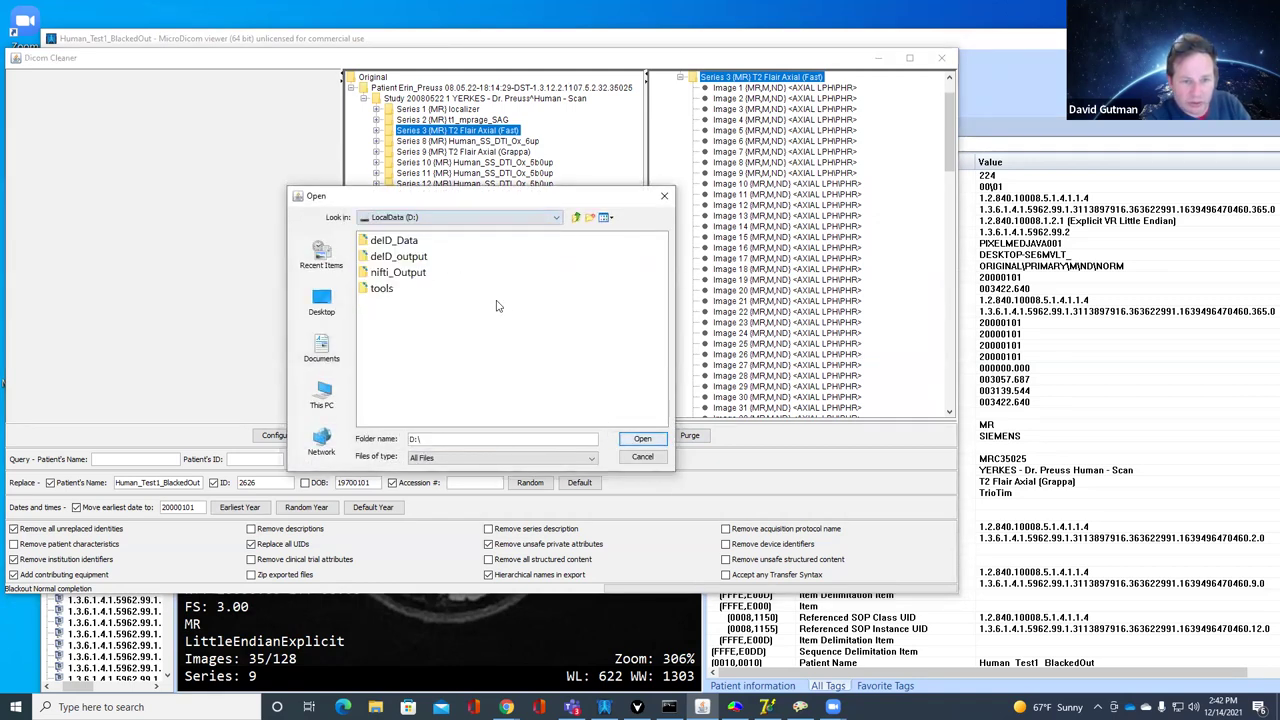
{"action": "double_click", "coordinate": [412, 257]}
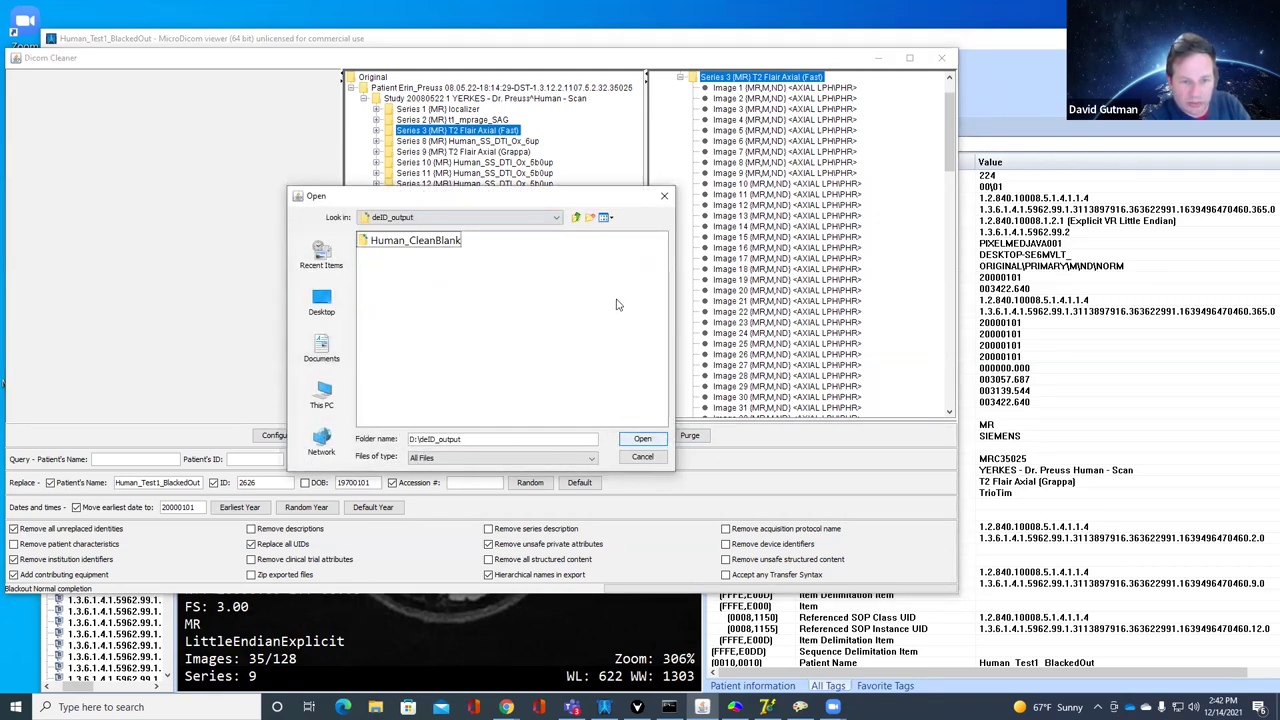
{"action": "left_click", "coordinate": [590, 218]}
{"action": "type", "text": "LiveDemo"}
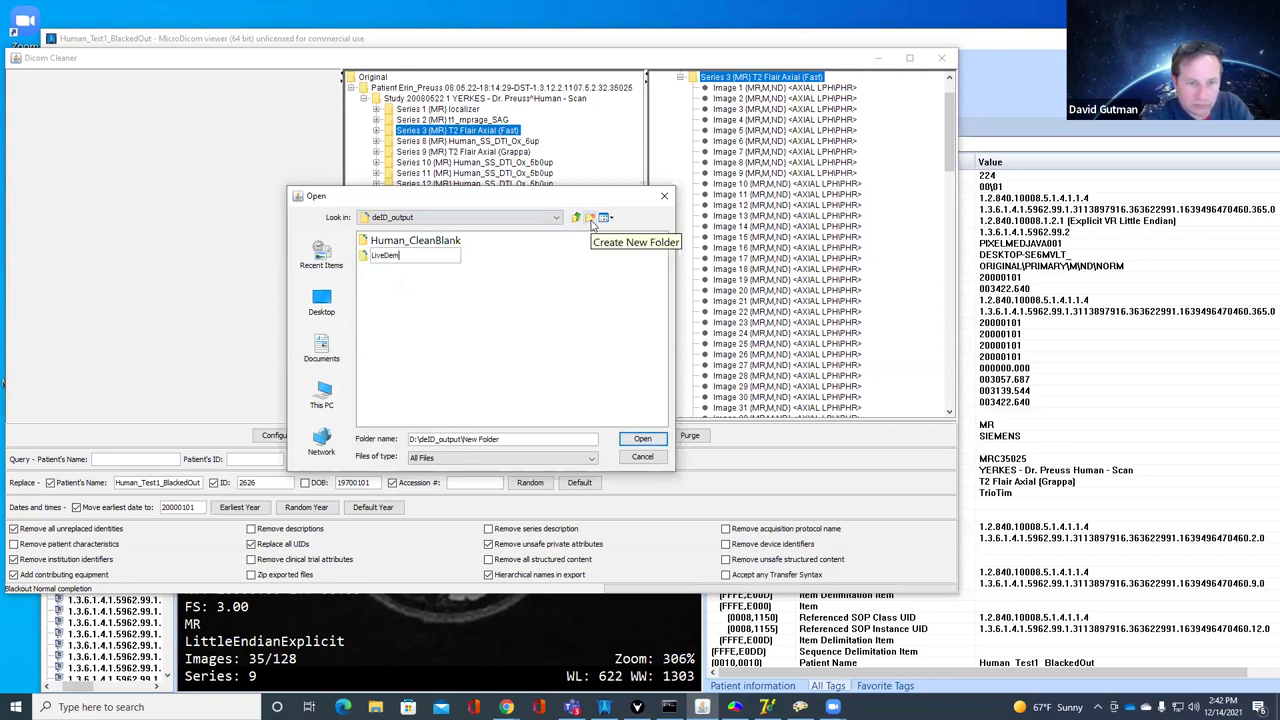
{"action": "key", "text": "Return"}
{"action": "key", "text": "Return"}
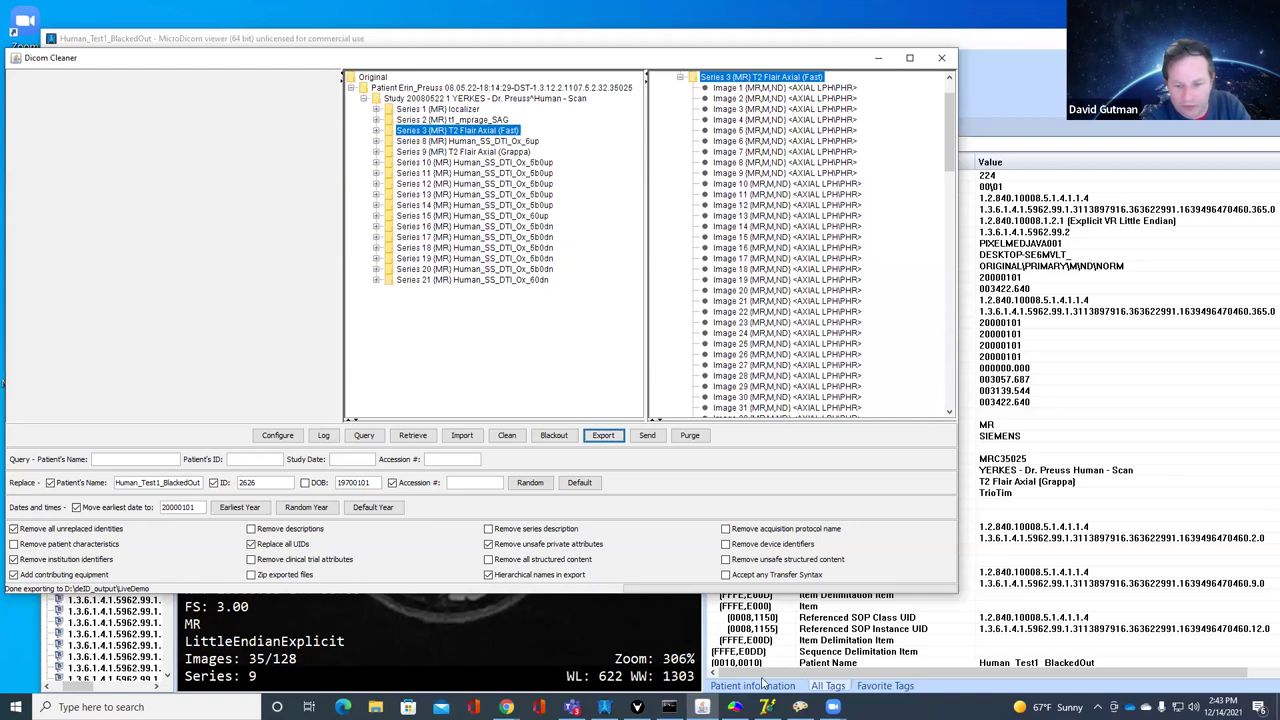
Step: Launch MicroDicom from the Windows Start menu
{"action": "key", "text": "super"}
{"action": "type", "text": "mri"}
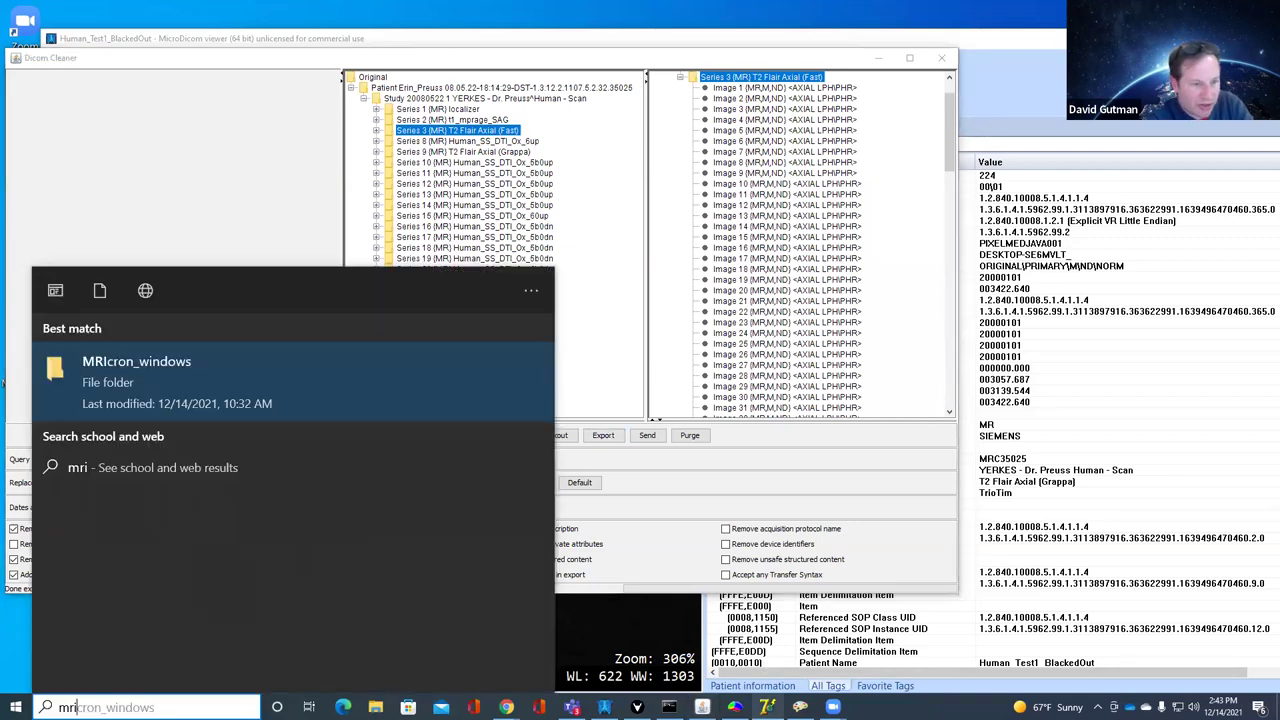
{"action": "key", "text": "BackSpace"}
{"action": "key", "text": "BackSpace"}
{"action": "key", "text": "BackSpace"}
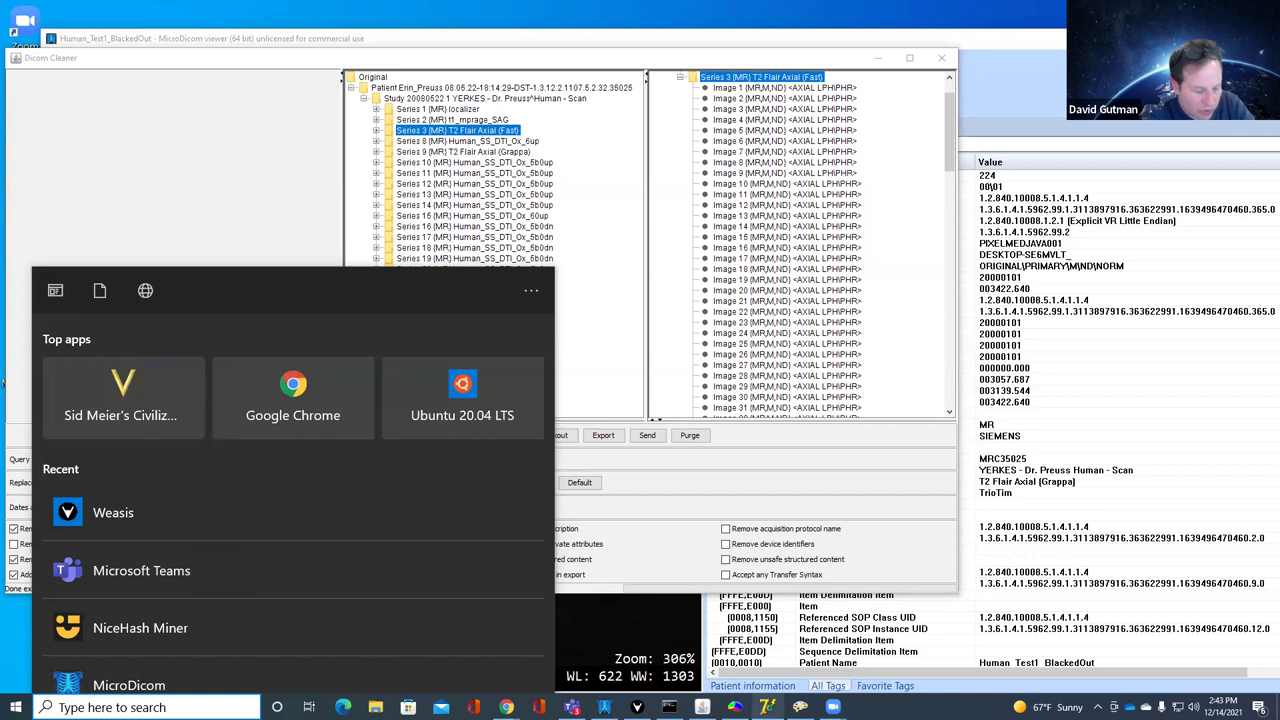
{"action": "type", "text": "sim"}
{"action": "key", "text": "BackSpace"}
{"action": "key", "text": "BackSpace"}
{"action": "key", "text": "BackSpace"}
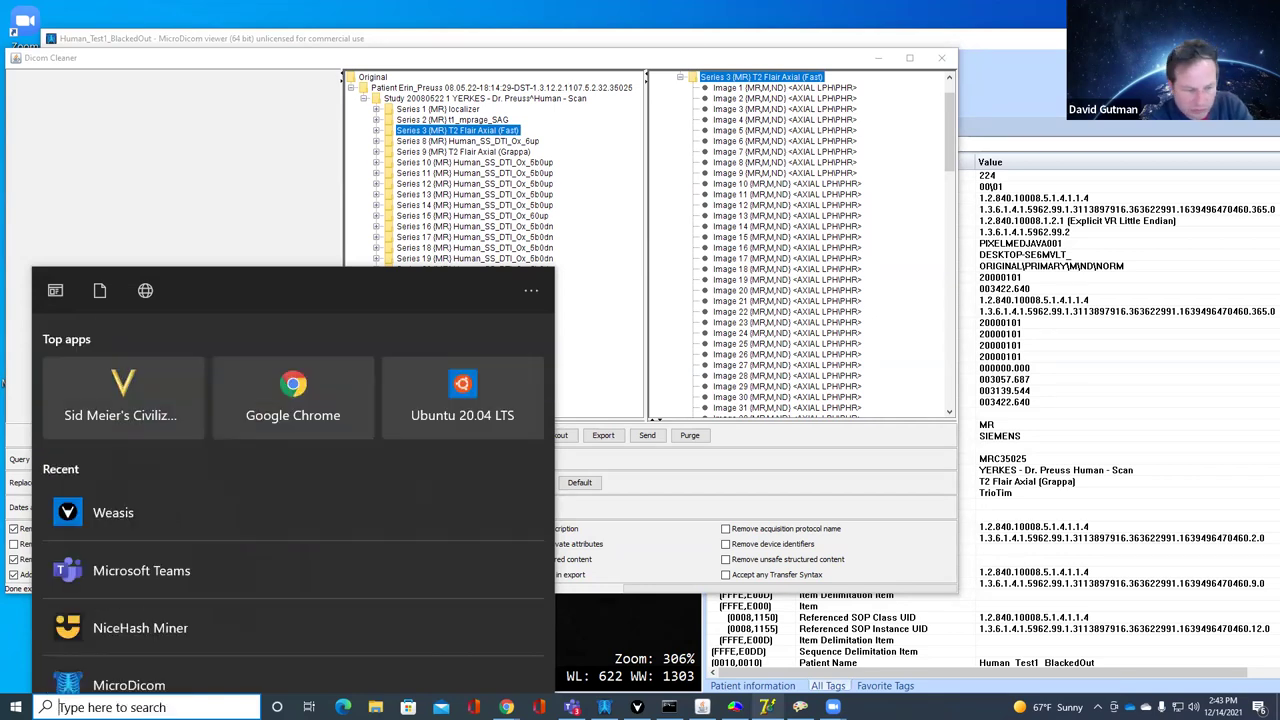
{"action": "left_click", "coordinate": [100, 683]}
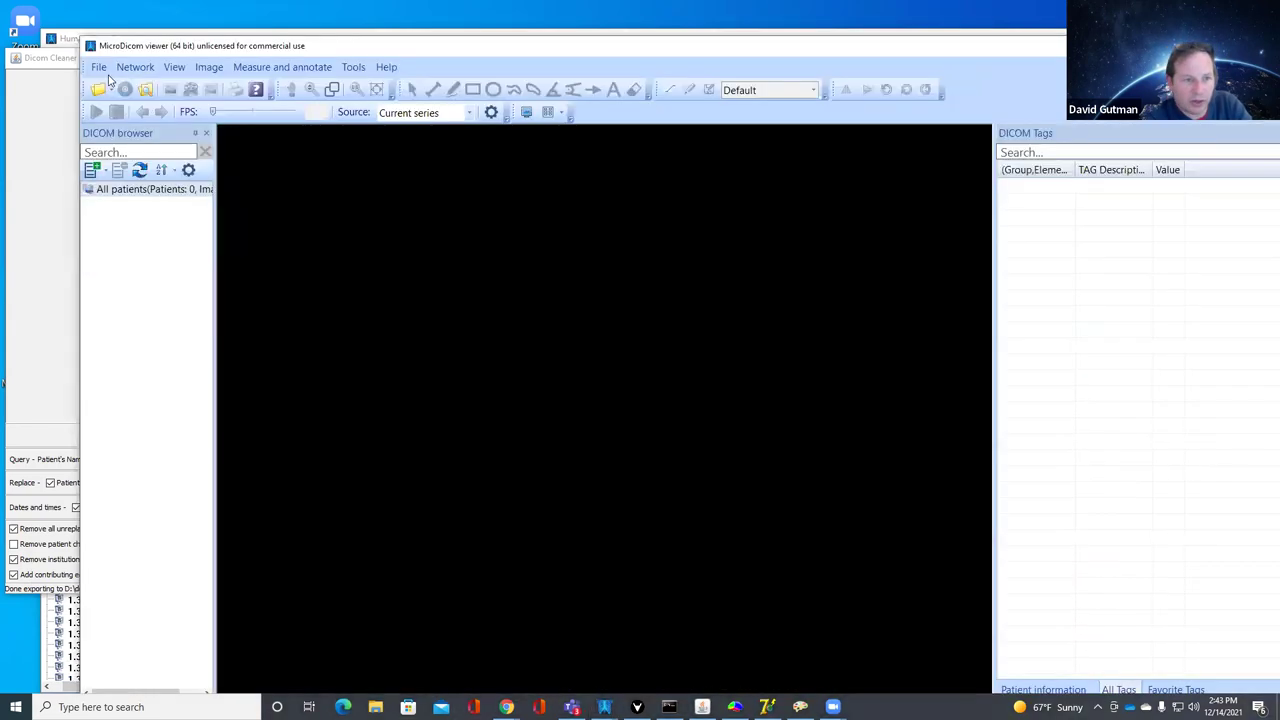
Step: Open the DICOMDIR in deID_output\LiveDemo via File > Open DICOMDIR
{"action": "left_click", "coordinate": [99, 67]}
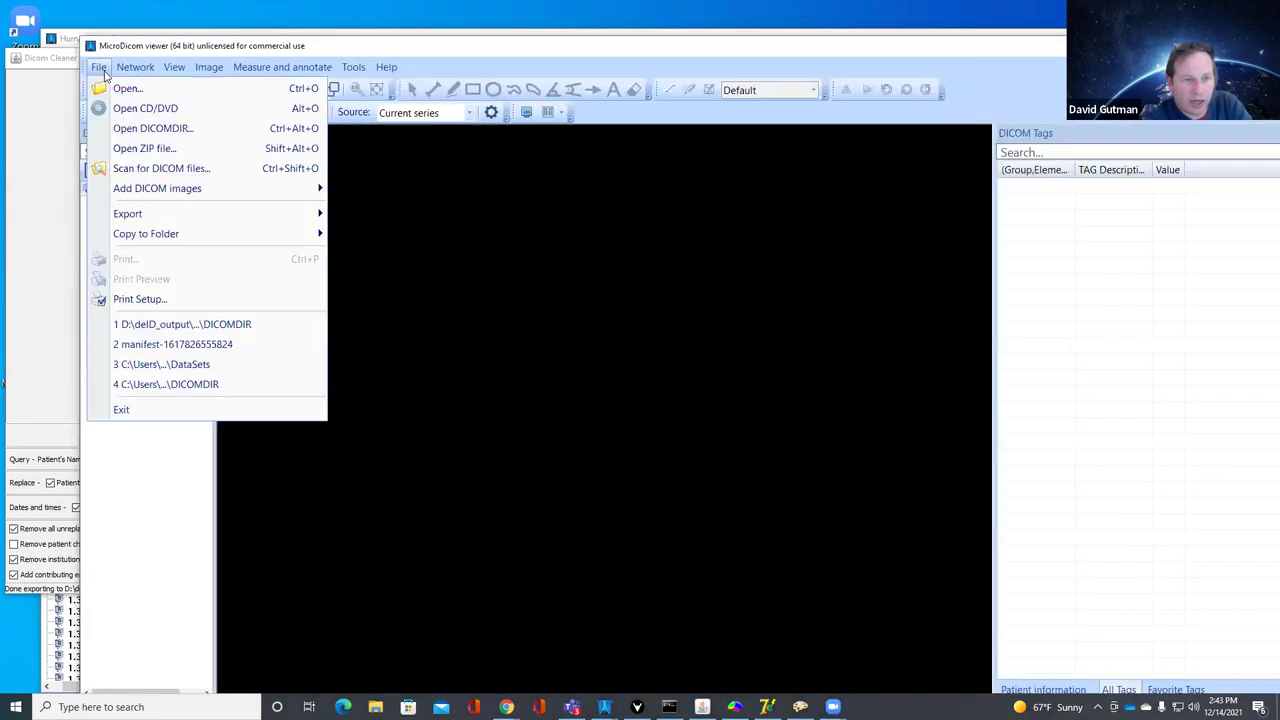
{"action": "left_click", "coordinate": [150, 128]}
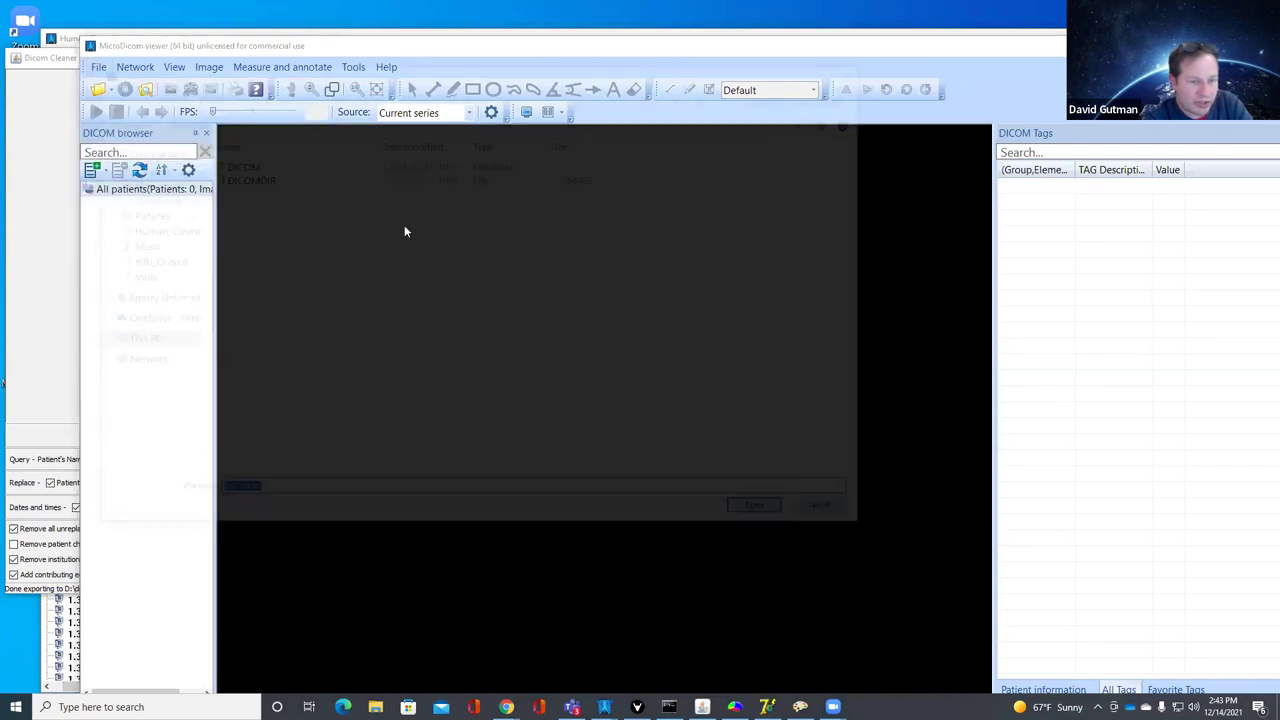
{"action": "left_click", "coordinate": [351, 93]}
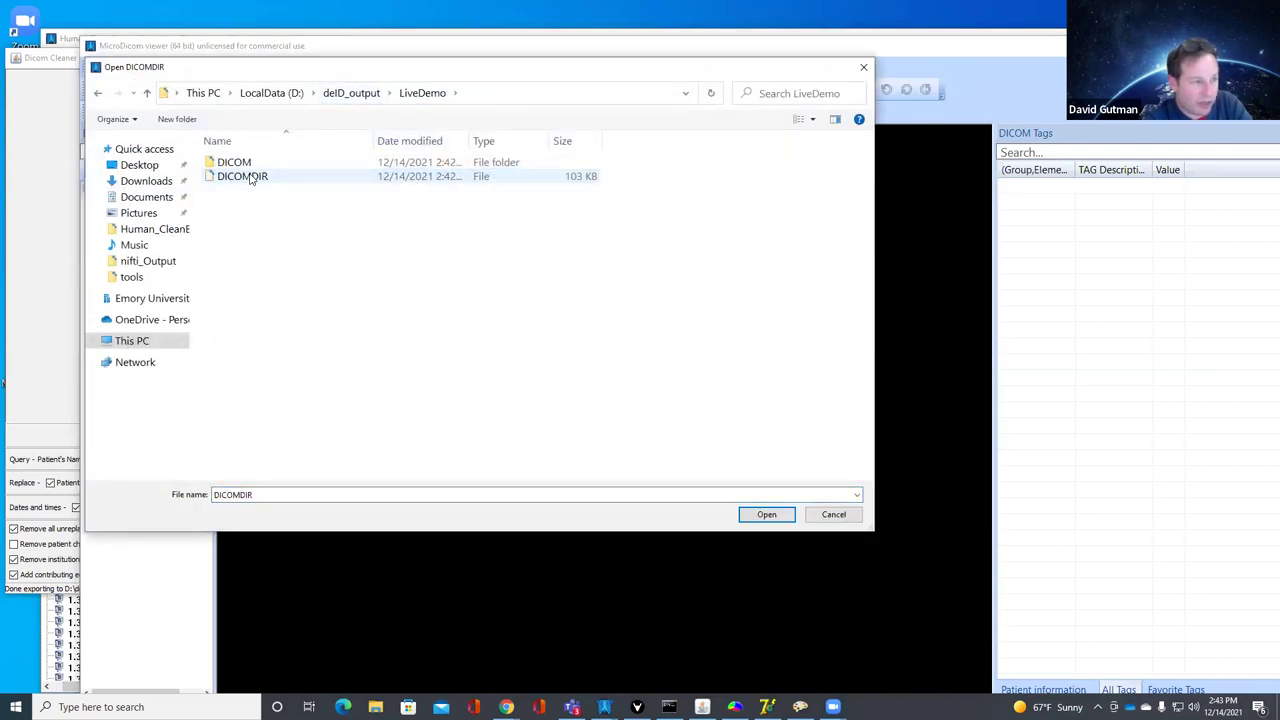
{"action": "double_click", "coordinate": [251, 177]}
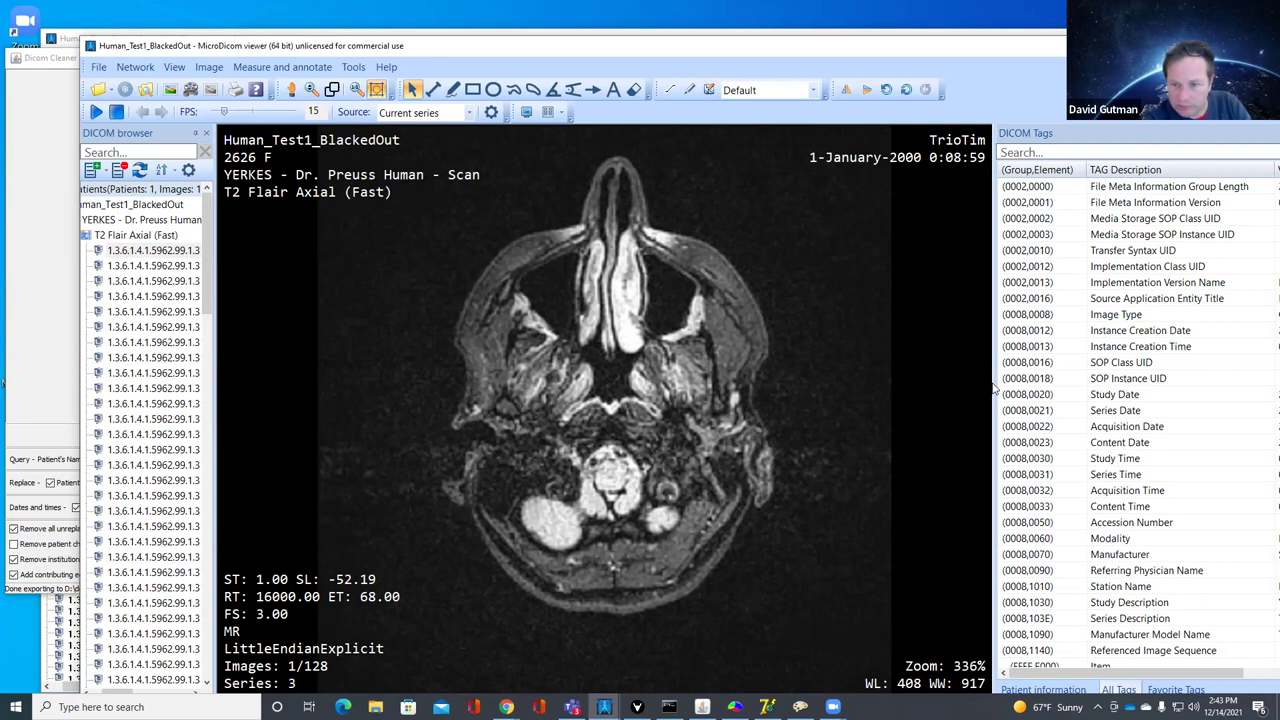
Step: Widen the DICOM Tags panel until the Value column is fully readable
{"action": "left_click_drag", "start_coordinate": [995, 383], "coordinate": [836, 395]}
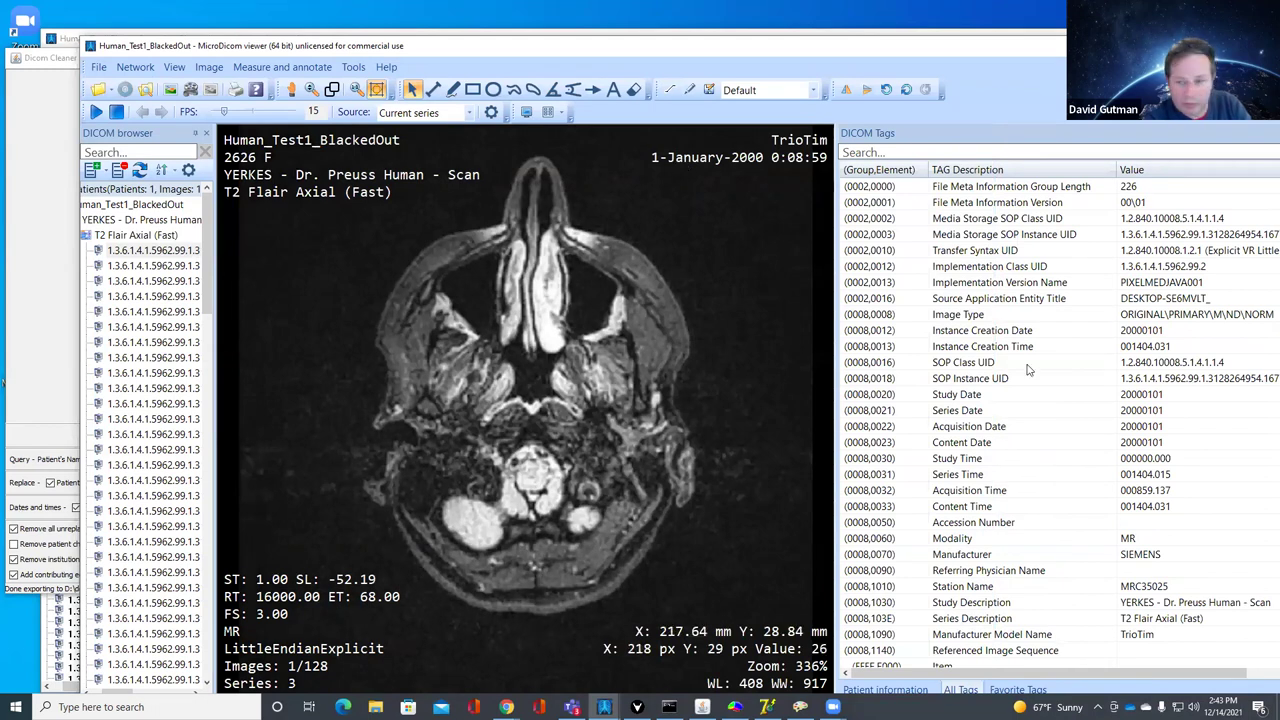
{"action": "left_click_drag", "start_coordinate": [835, 420], "coordinate": [604, 412]}
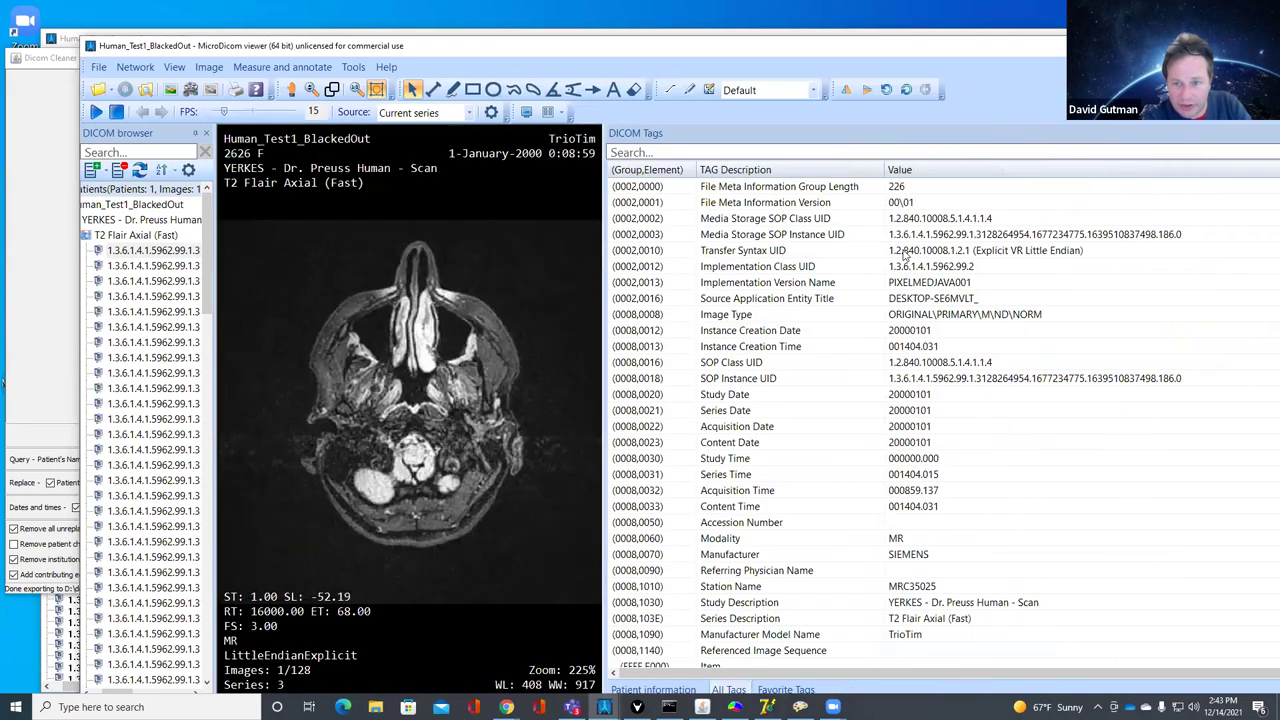
{"action": "scroll", "coordinate": [904, 255], "scroll_direction": "down", "scroll_amount": 3}
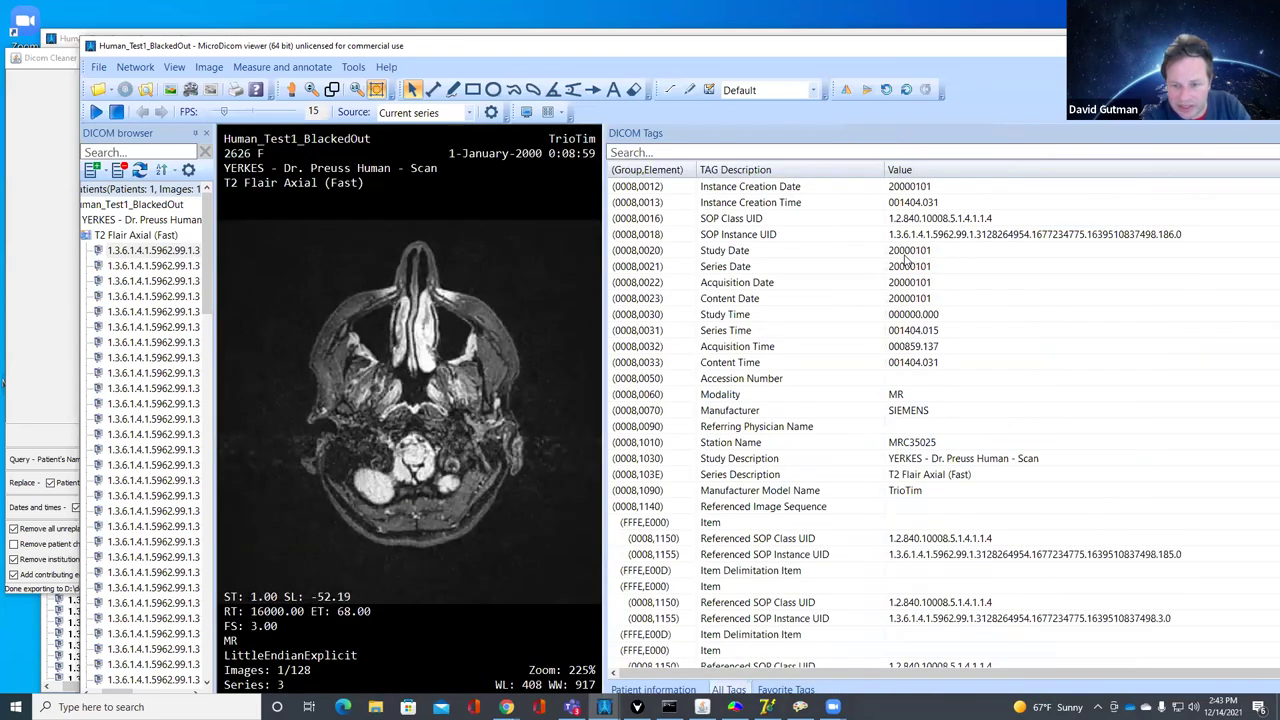
{"action": "scroll", "coordinate": [905, 260], "scroll_direction": "down", "scroll_amount": 2}
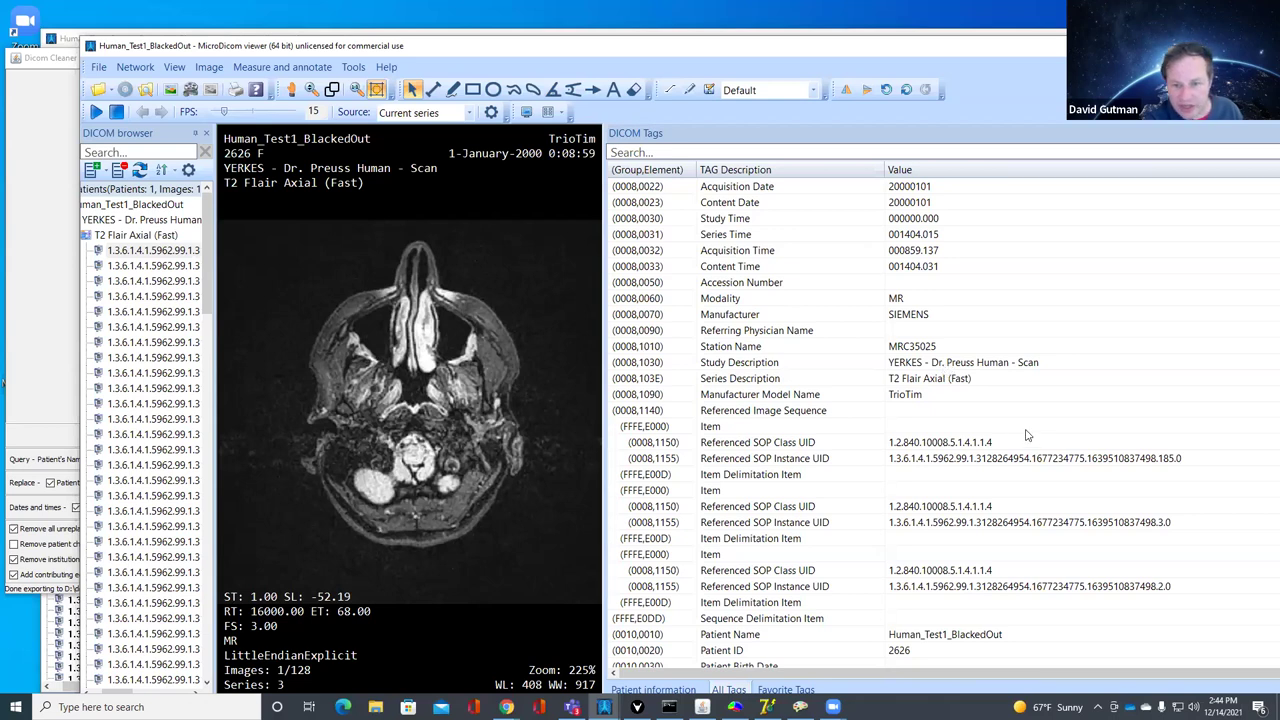
Step: Scroll through the tags to review de-identified patient and DicomCleaner contributing-equipment entries
{"action": "scroll", "coordinate": [1030, 435], "scroll_direction": "down", "scroll_amount": 8}
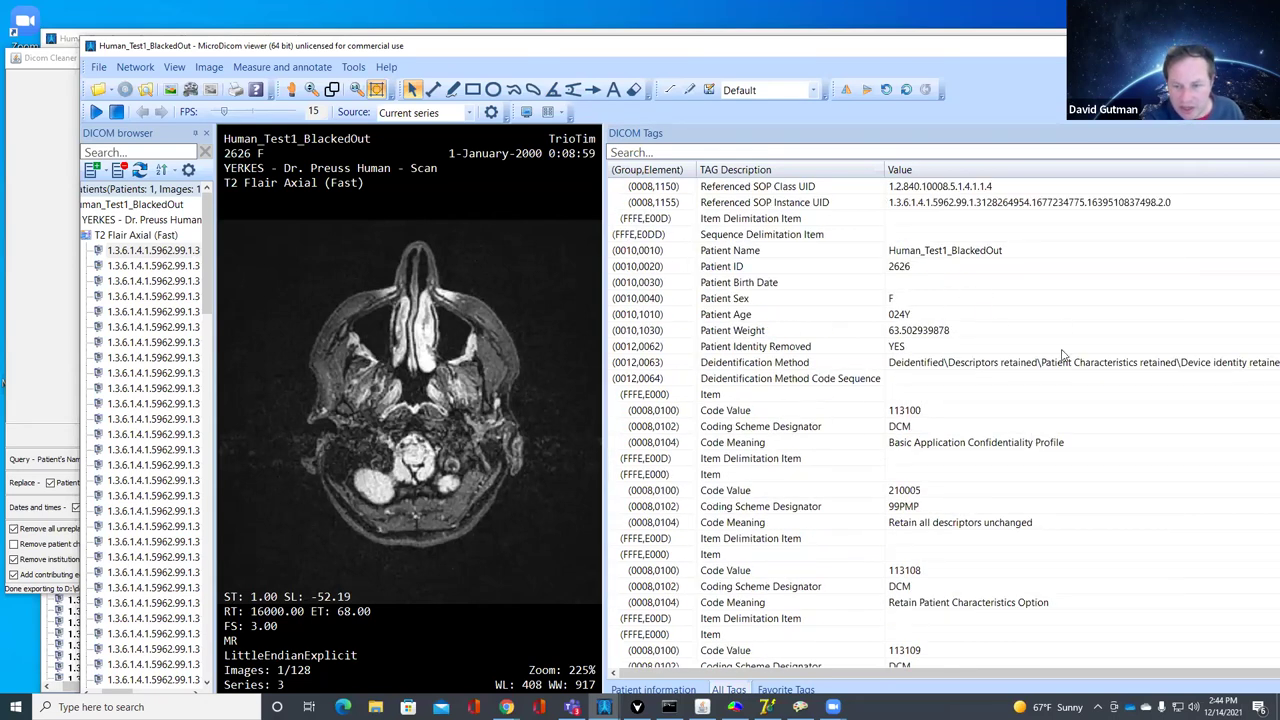
{"action": "scroll", "coordinate": [1058, 362], "scroll_direction": "down", "scroll_amount": 1}
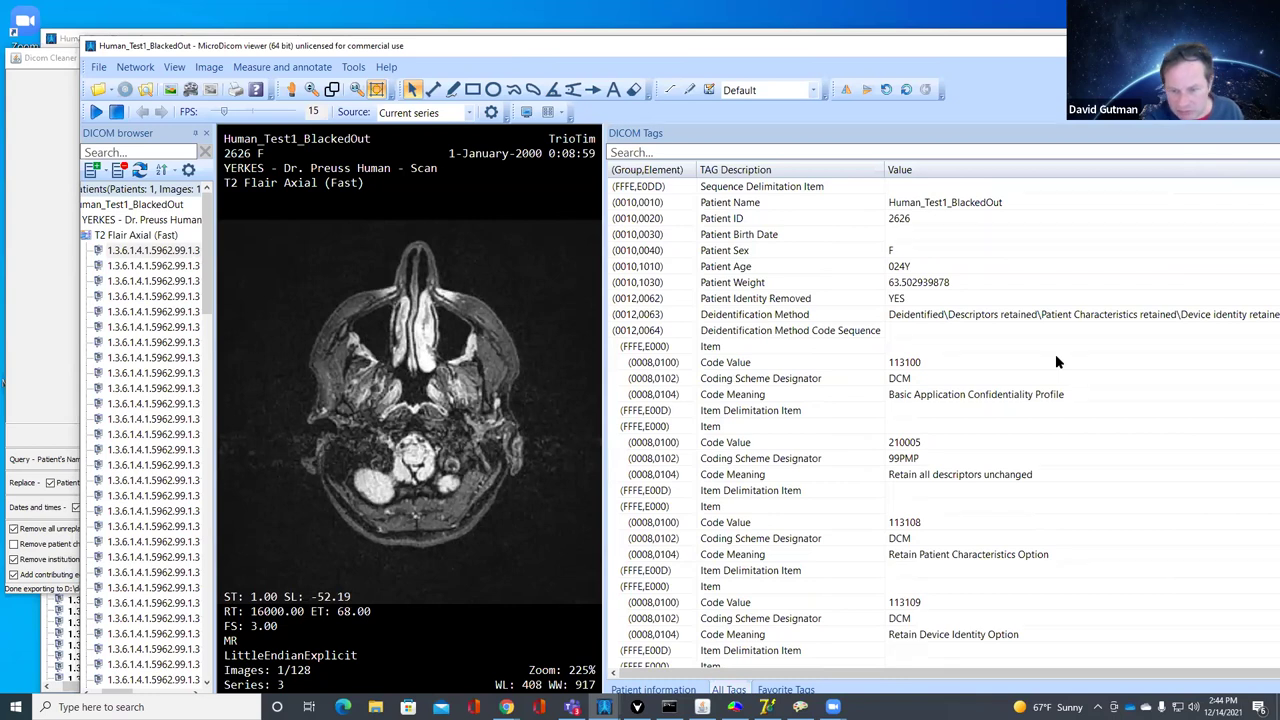
{"action": "scroll", "coordinate": [1058, 366], "scroll_direction": "down", "scroll_amount": 15}
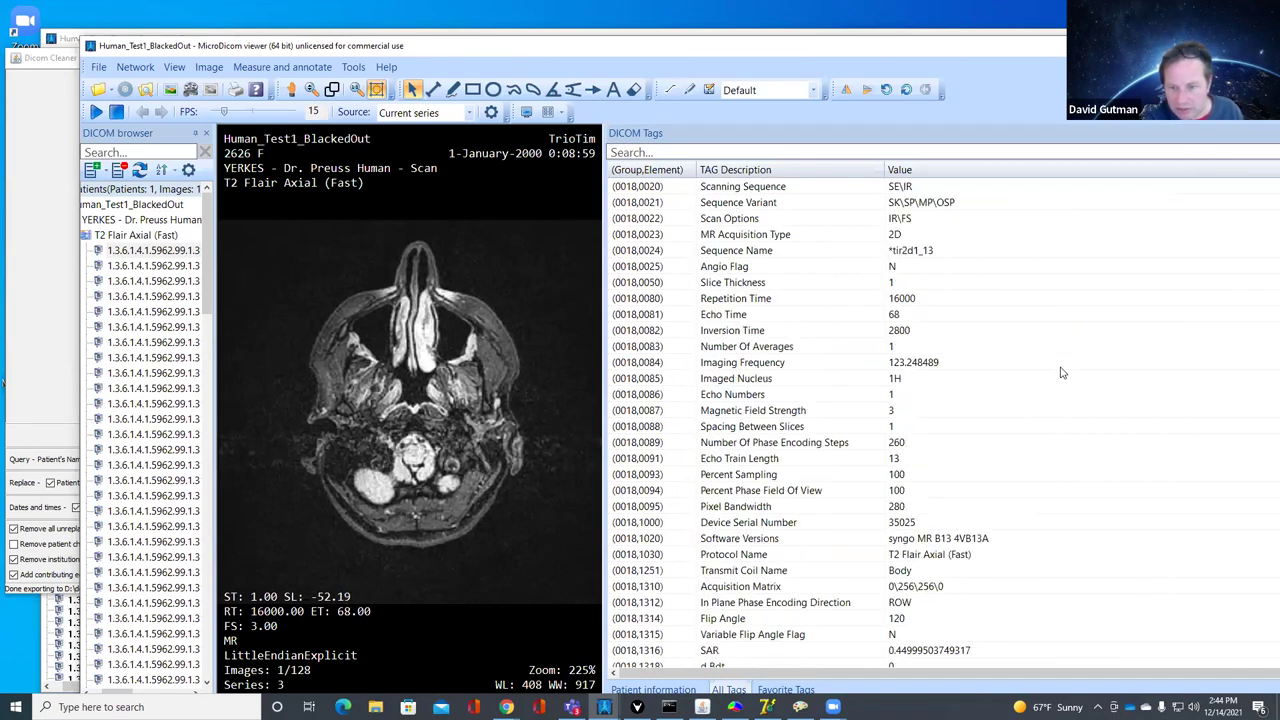
{"action": "scroll", "coordinate": [1062, 372], "scroll_direction": "down", "scroll_amount": 5}
{"action": "scroll", "coordinate": [1062, 372], "scroll_direction": "down", "scroll_amount": 4}
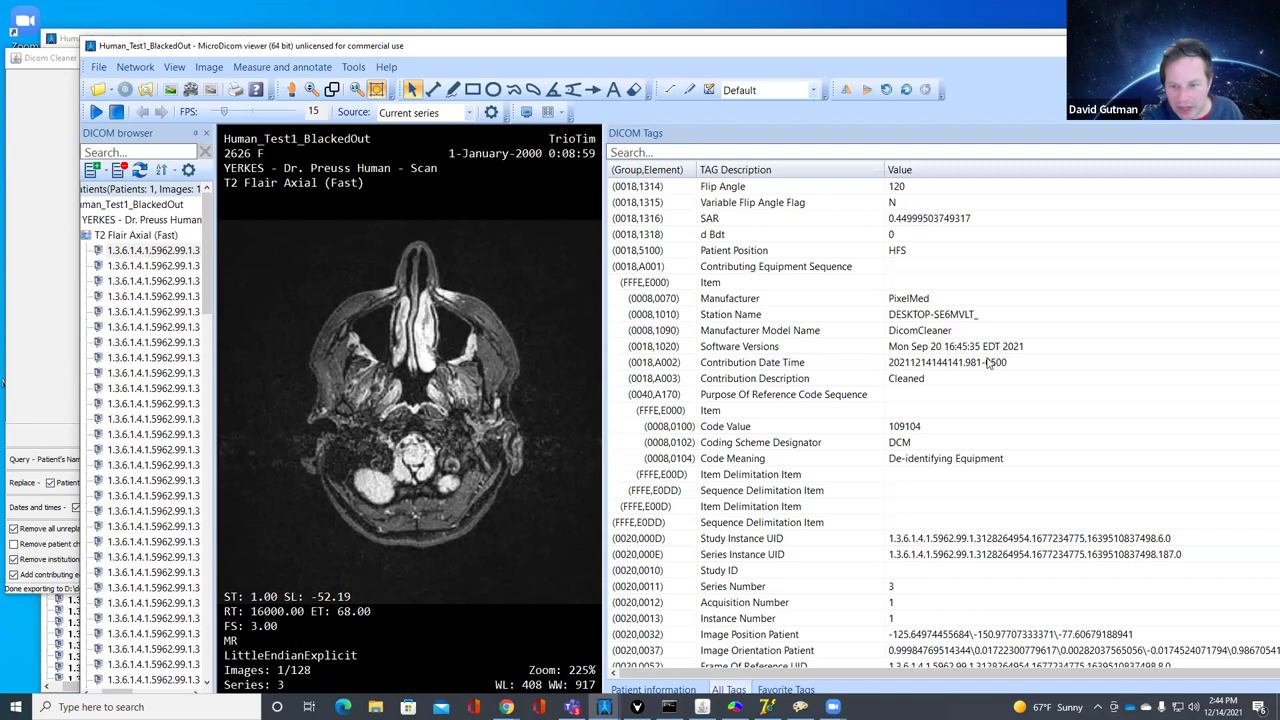
{"action": "scroll", "coordinate": [990, 365], "scroll_direction": "down", "scroll_amount": 7}
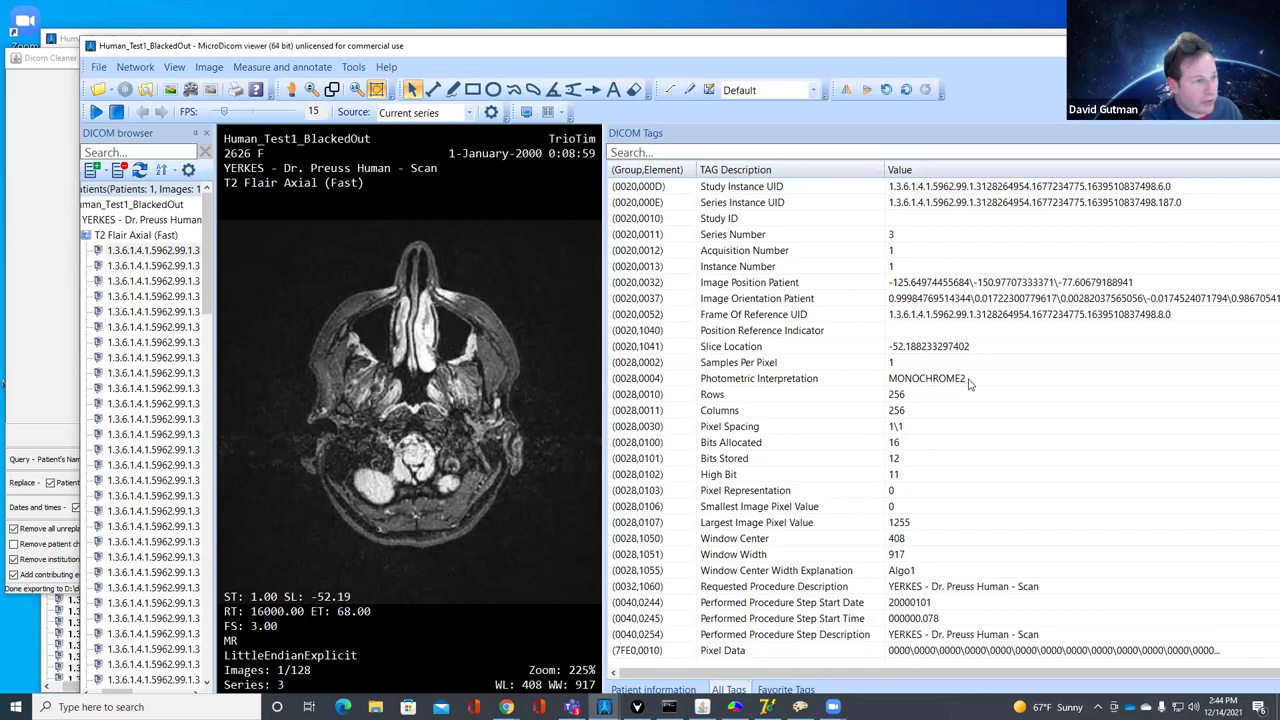
Step: Scroll through the T2 Flair Axial slices to confirm the black rectangle masks each image
{"action": "scroll", "coordinate": [418, 385], "scroll_direction": "down", "scroll_amount": 15}
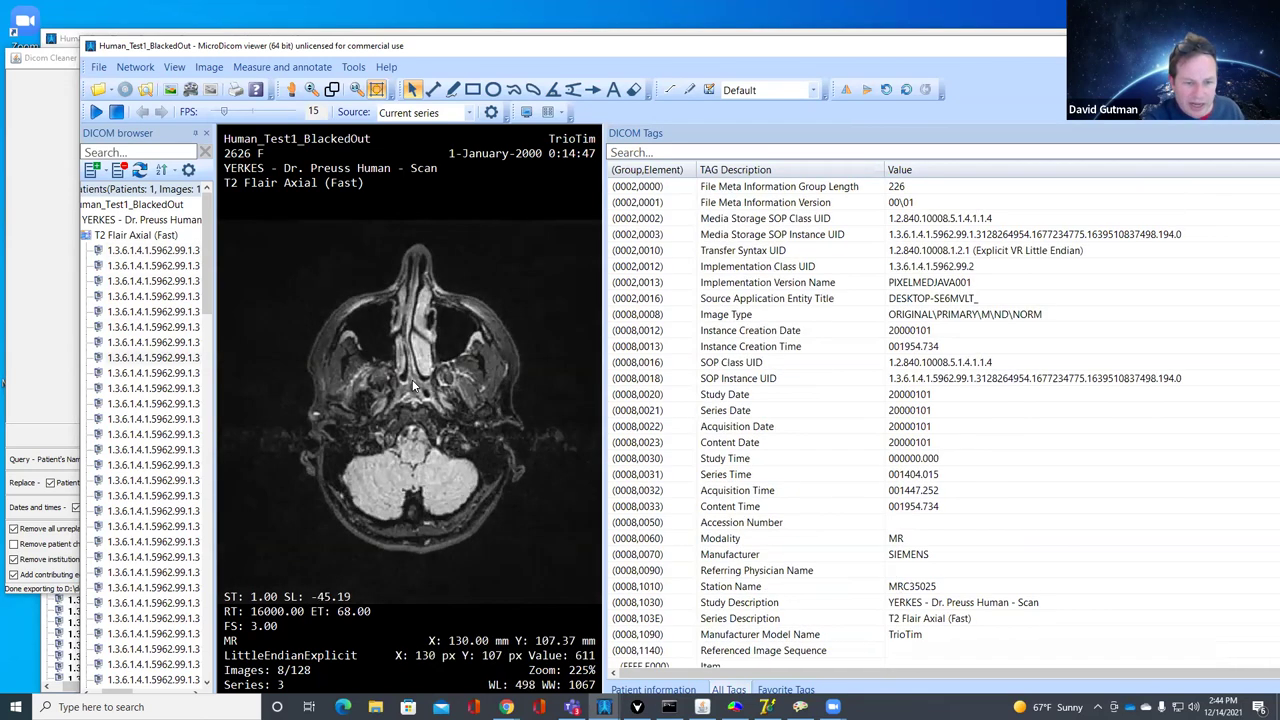
{"action": "scroll", "coordinate": [419, 381], "scroll_direction": "up", "scroll_amount": 8}
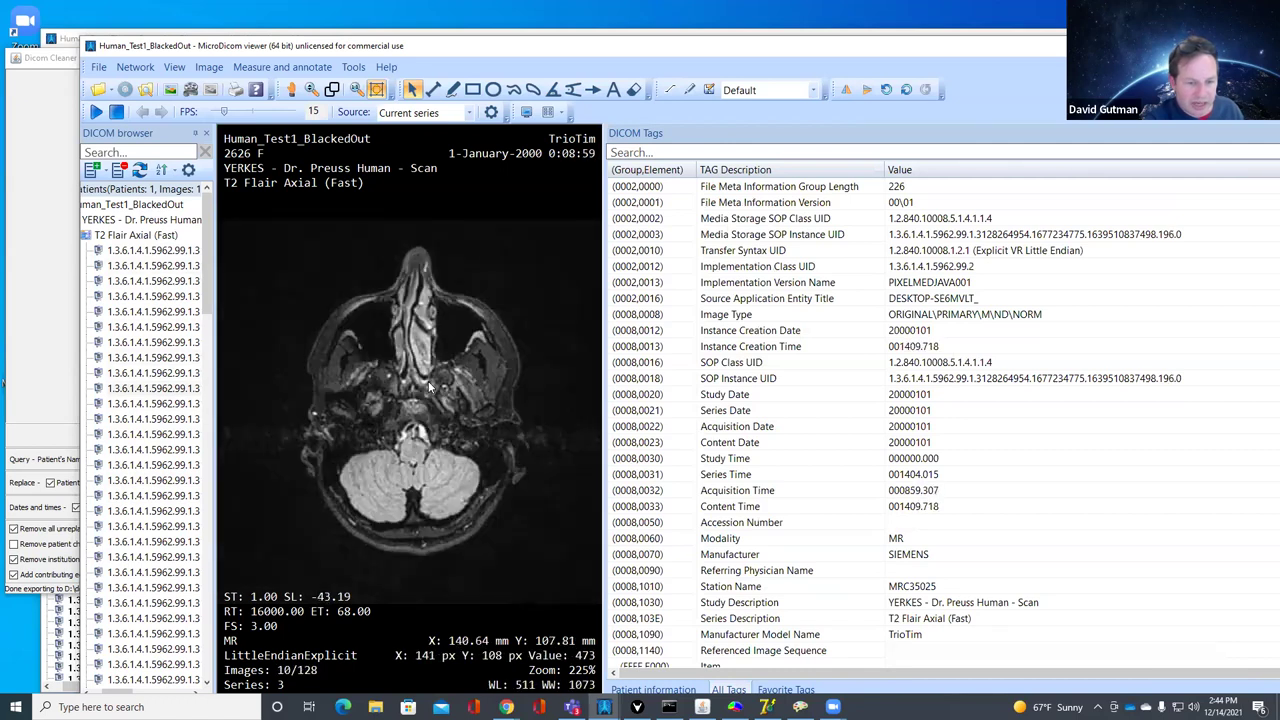
{"action": "scroll", "coordinate": [418, 400], "scroll_direction": "down", "scroll_amount": 8}
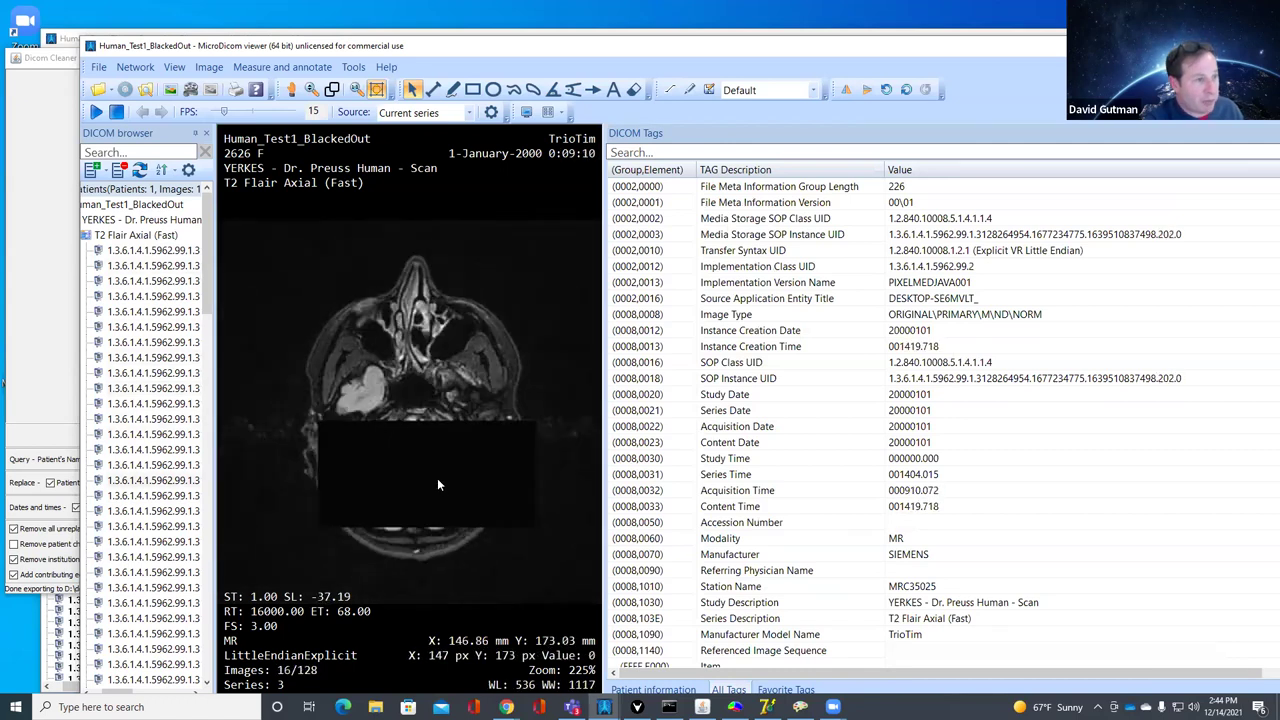
{"action": "scroll", "coordinate": [456, 461], "scroll_direction": "down", "scroll_amount": 4}
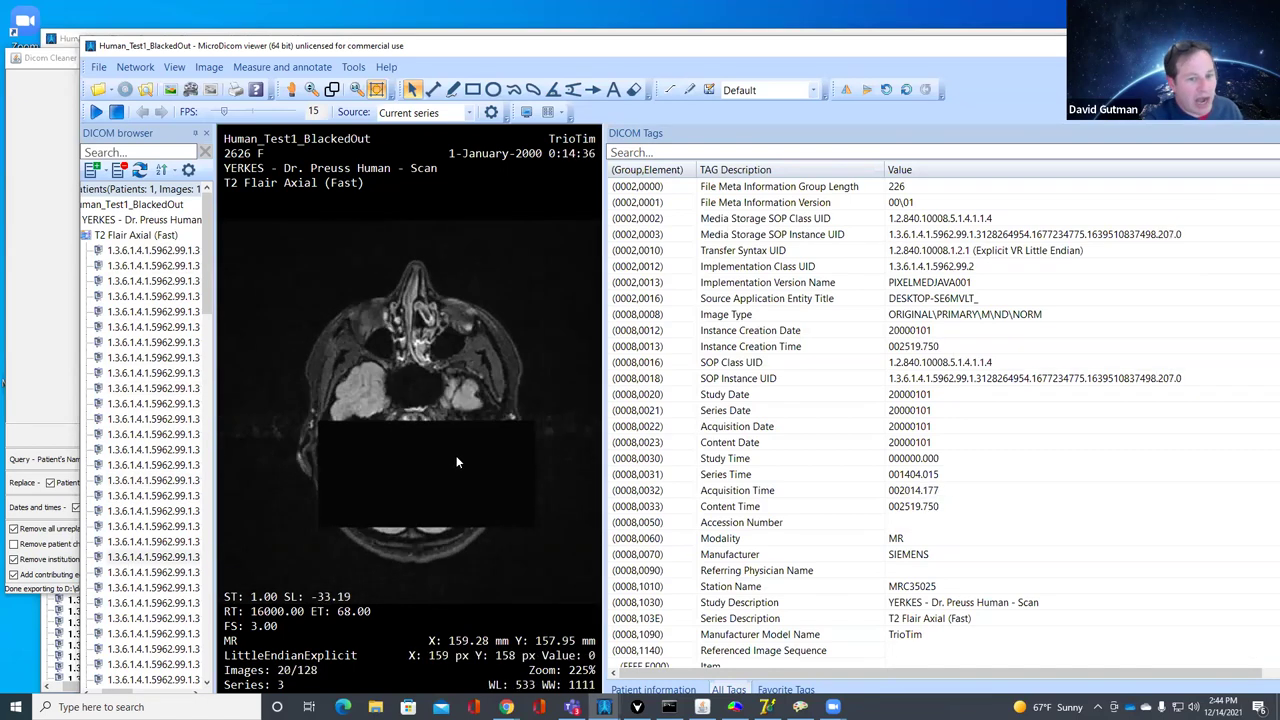
{"action": "scroll", "coordinate": [456, 461], "scroll_direction": "down", "scroll_amount": 20}
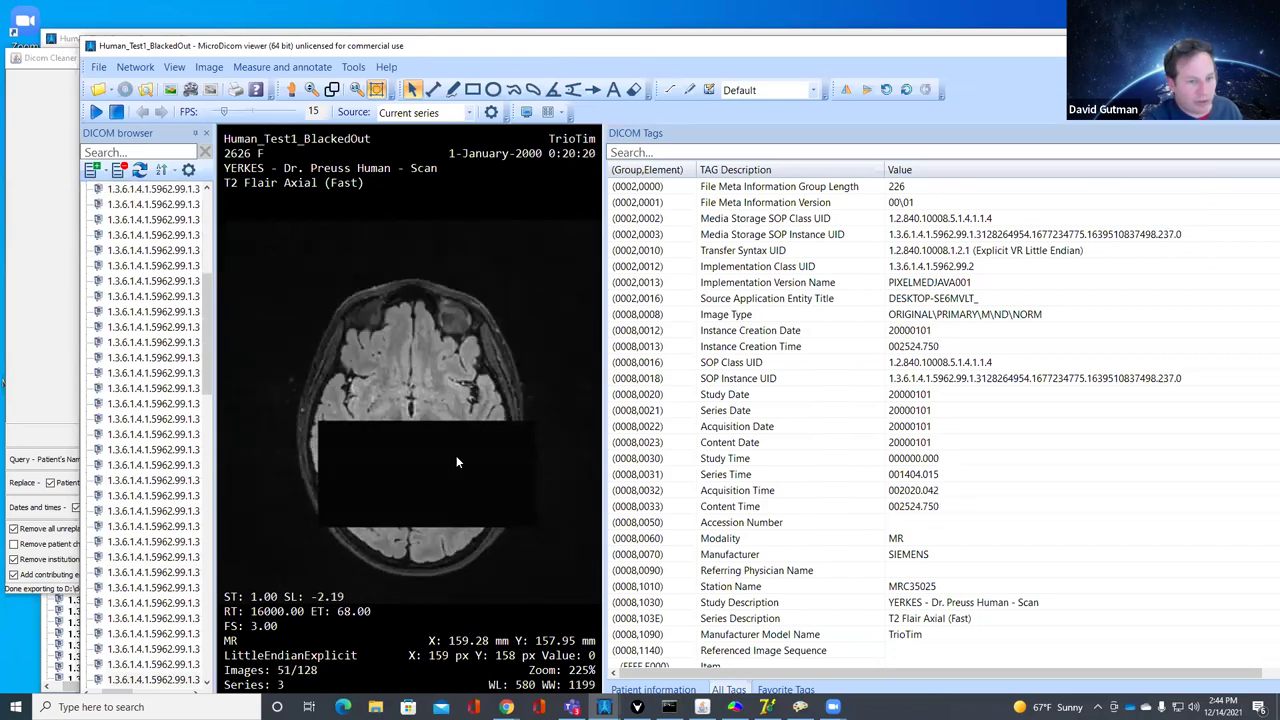
{"action": "scroll", "coordinate": [456, 461], "scroll_direction": "down", "scroll_amount": 18}
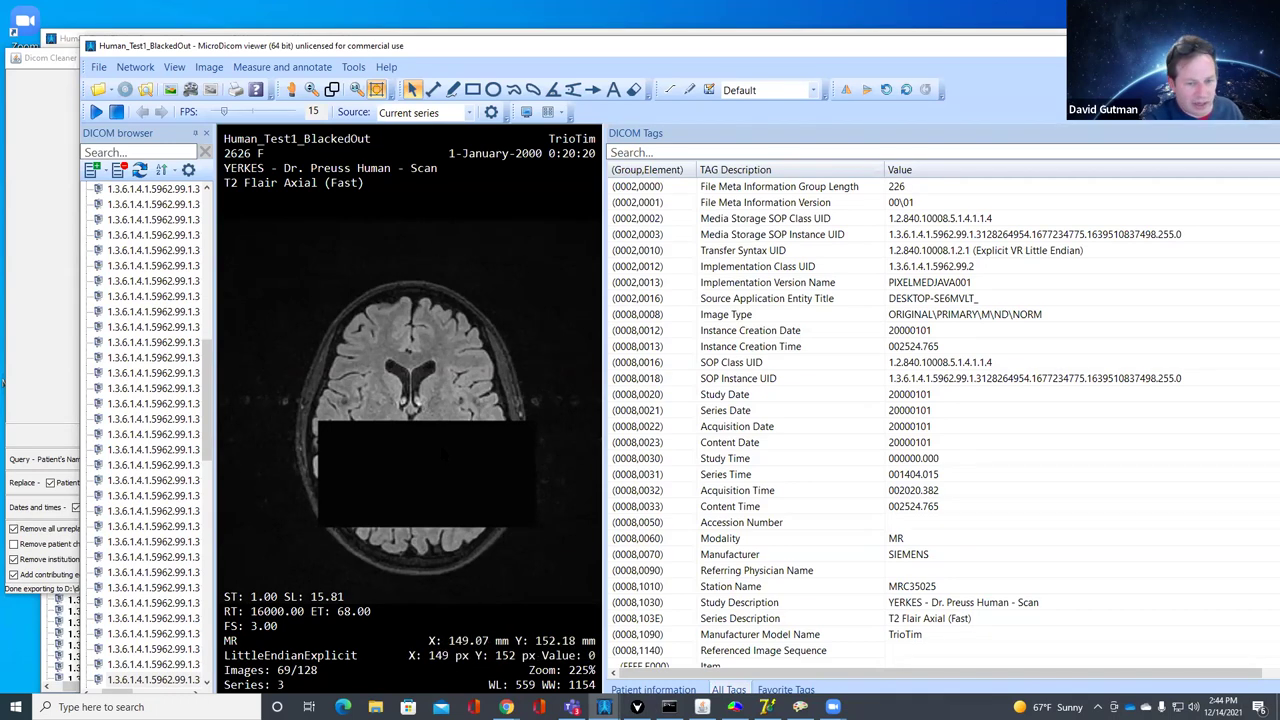
{"action": "scroll", "coordinate": [440, 441], "scroll_direction": "down", "scroll_amount": 7}
{"action": "scroll", "coordinate": [440, 441], "scroll_direction": "down", "scroll_amount": 5}
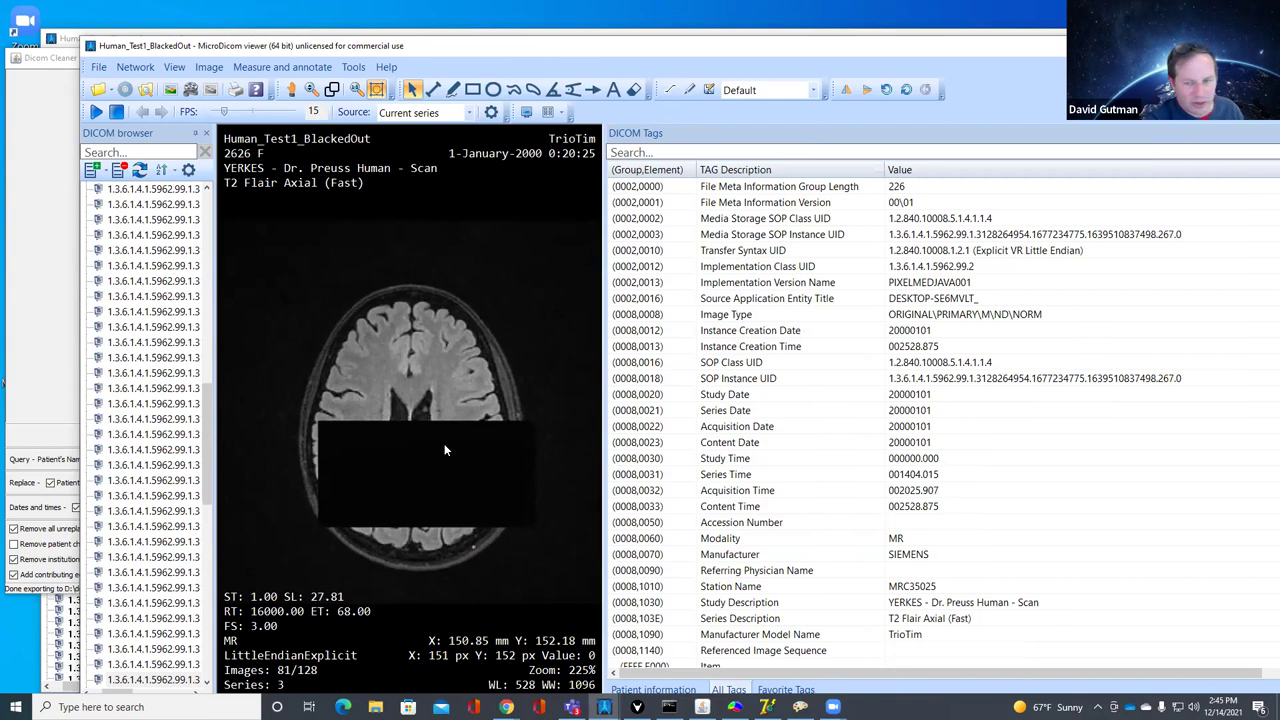
{"action": "scroll", "coordinate": [446, 450], "scroll_direction": "down", "scroll_amount": 20}
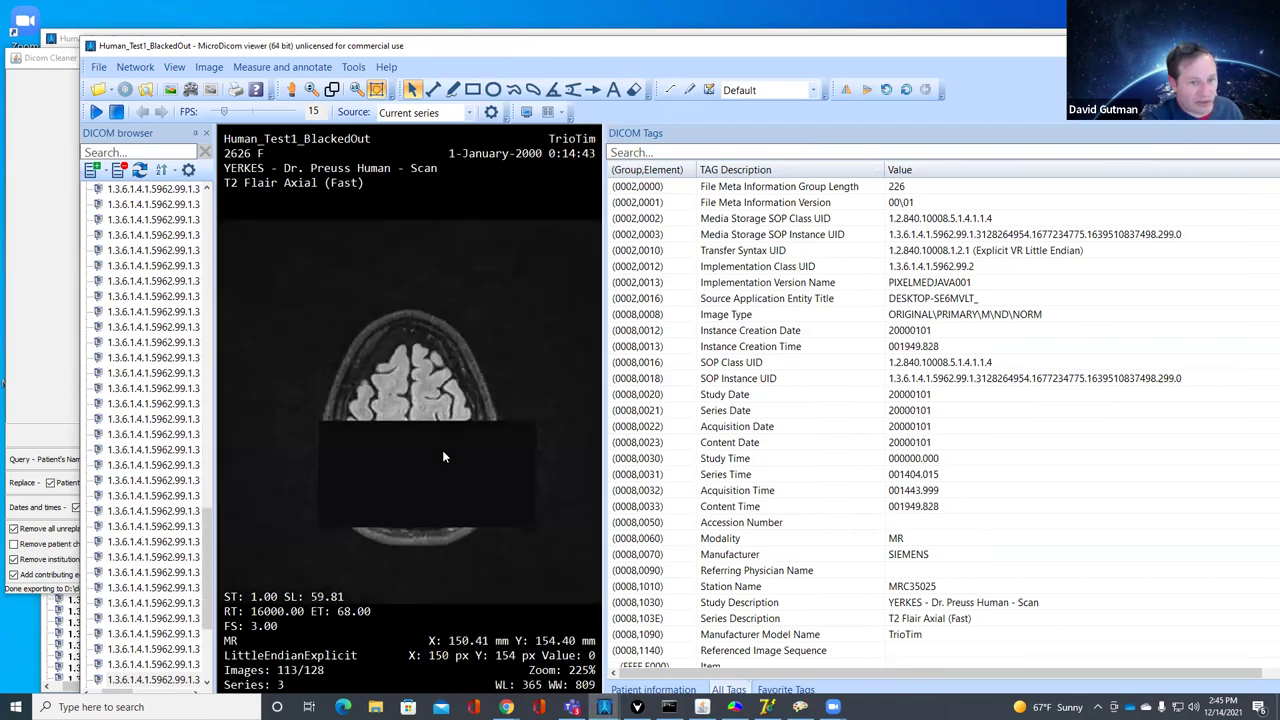
{"action": "scroll", "coordinate": [442, 455], "scroll_direction": "up", "scroll_amount": 20}
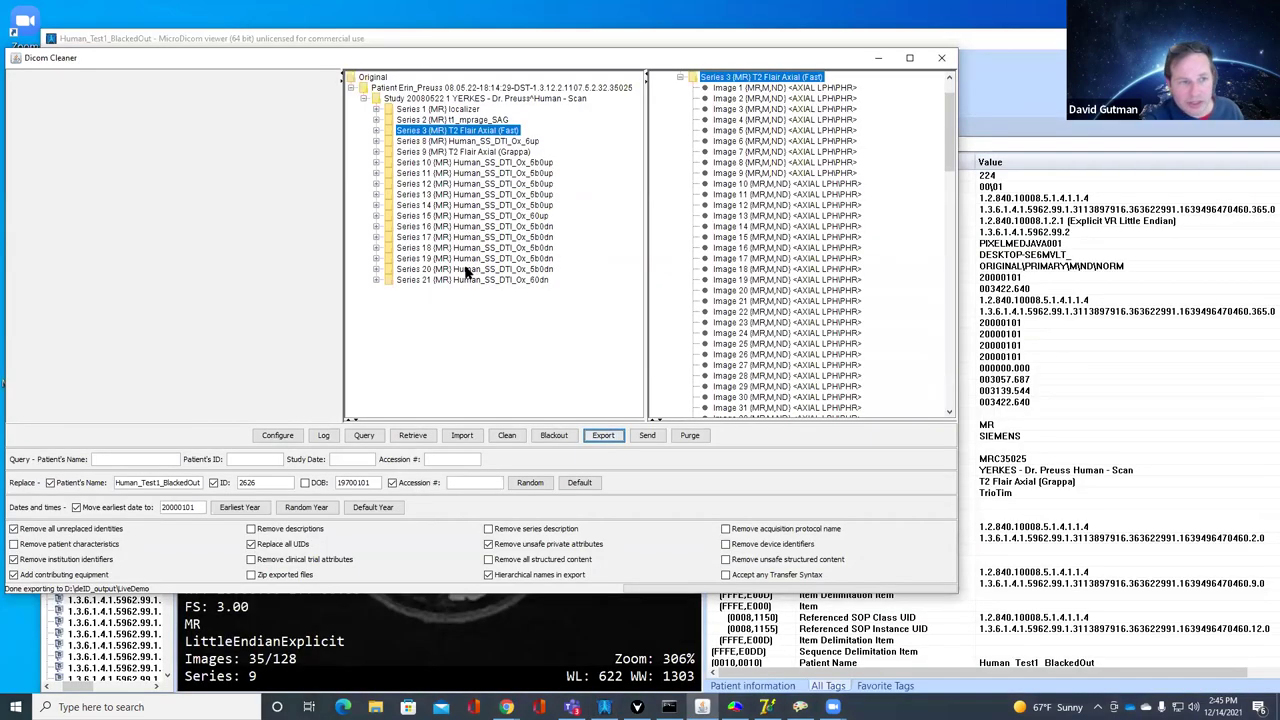
Step: Import a chimpanzee subject's series from Chimpanzee_Data, clearing the log and moving it aside
{"action": "left_click", "coordinate": [461, 436]}
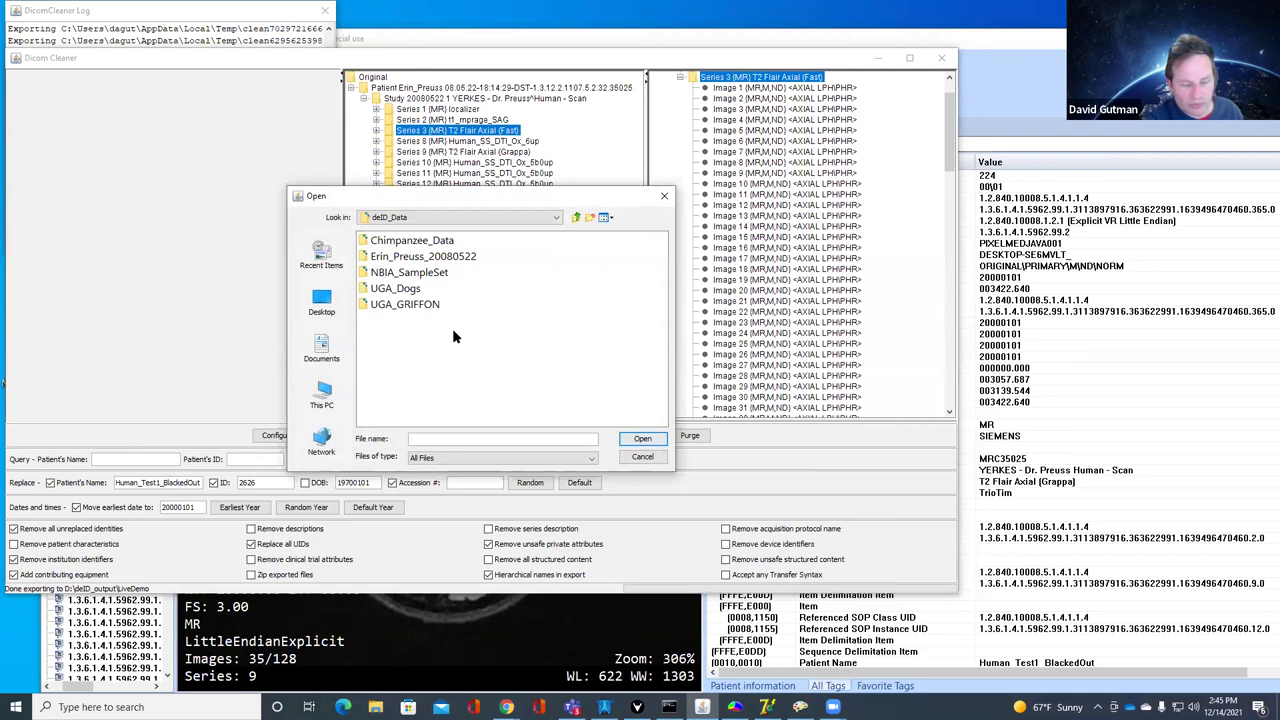
{"action": "double_click", "coordinate": [403, 242]}
{"action": "left_click", "coordinate": [415, 272]}
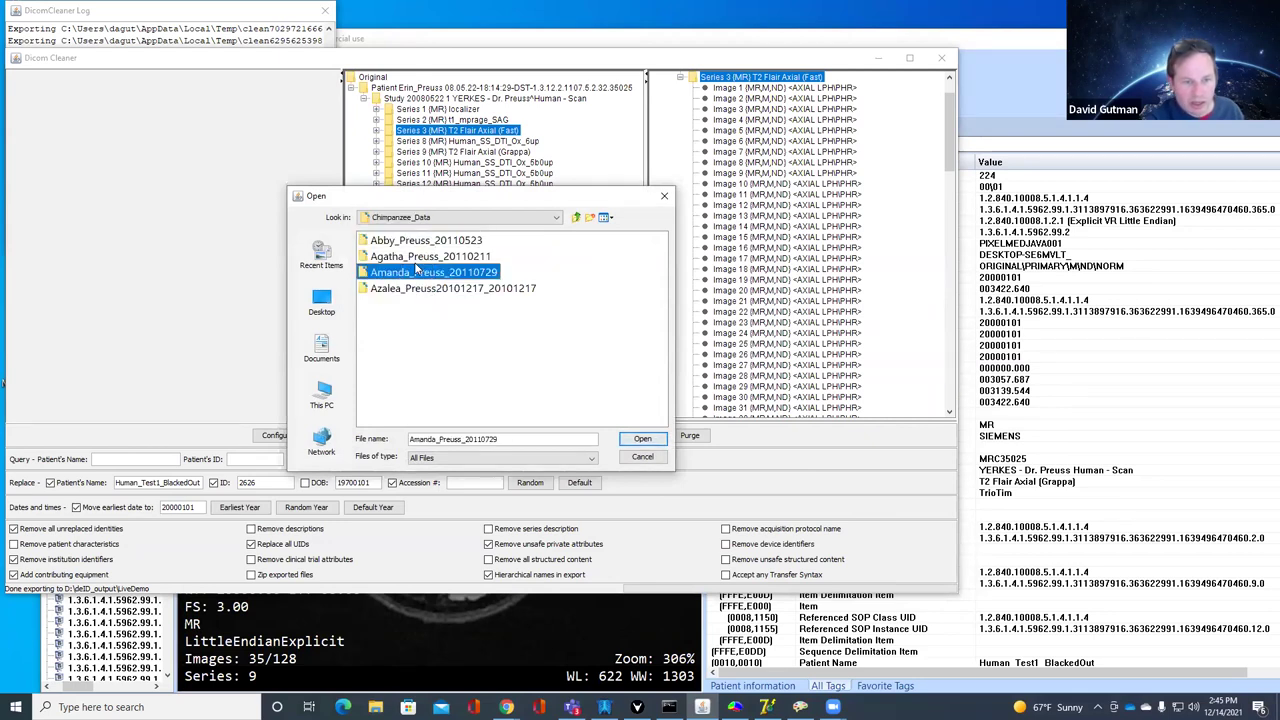
{"action": "double_click", "coordinate": [415, 256]}
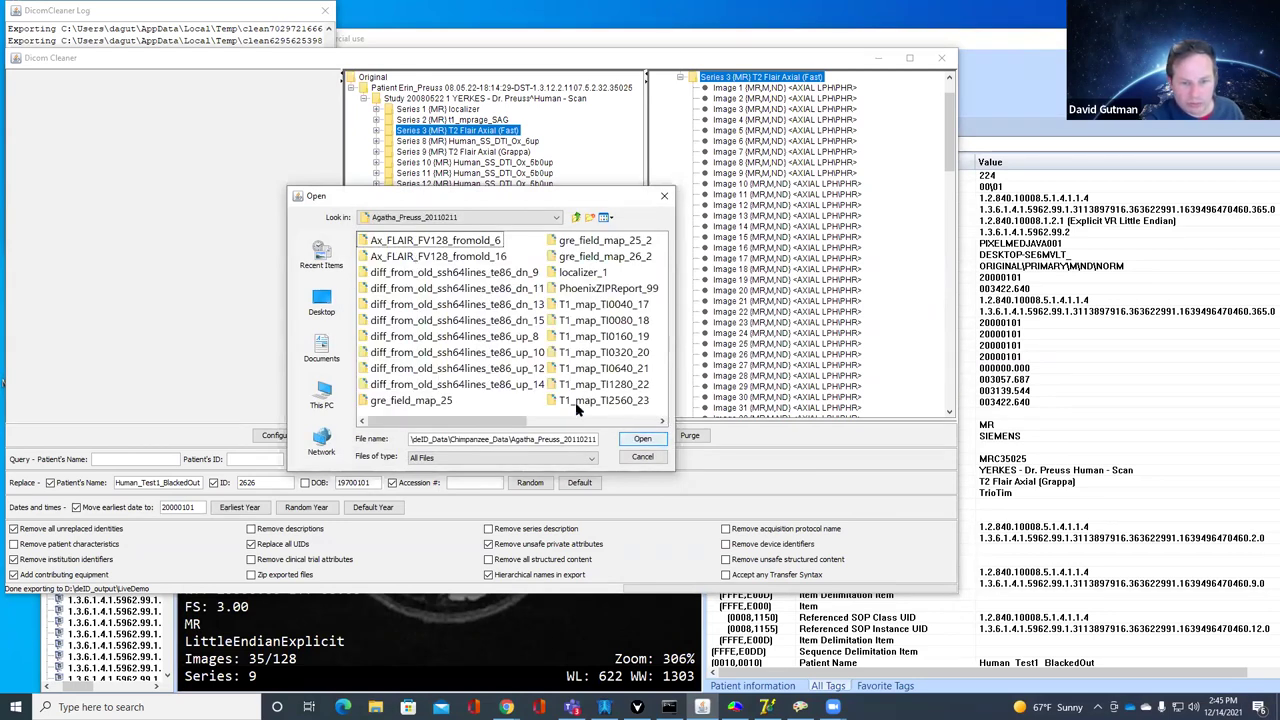
{"action": "left_click", "coordinate": [640, 438]}
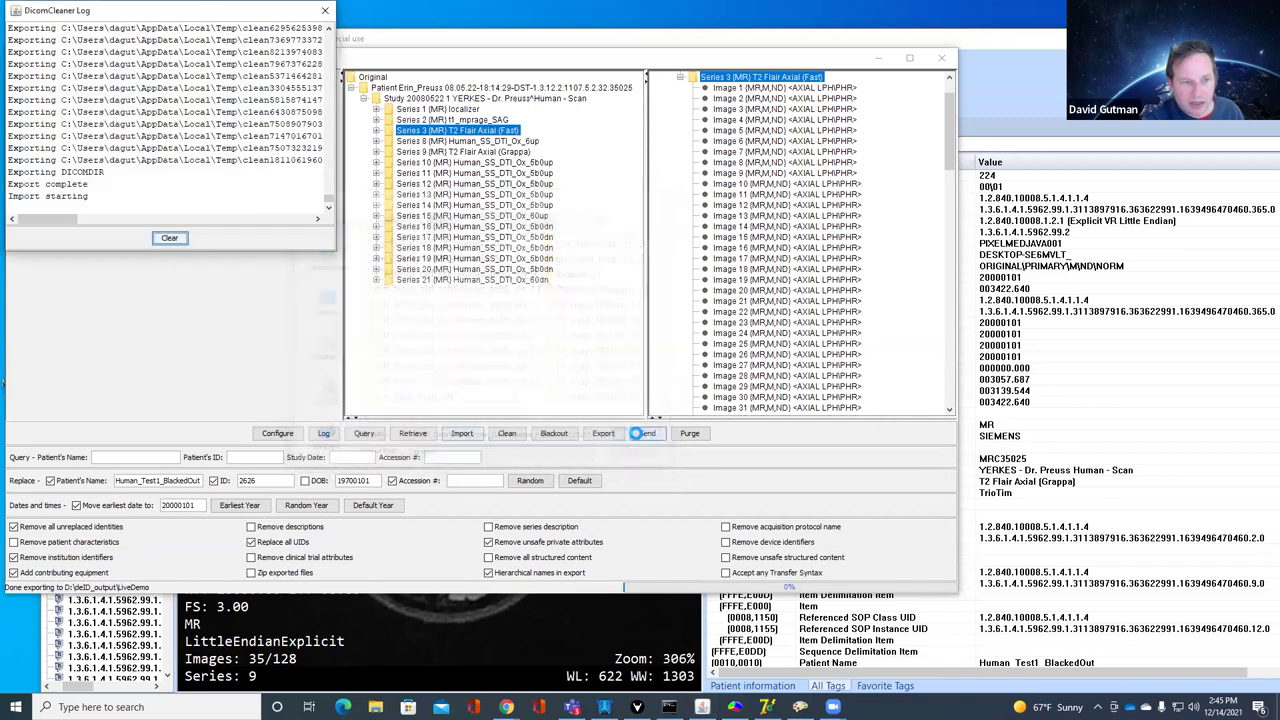
{"action": "left_click", "coordinate": [170, 238]}
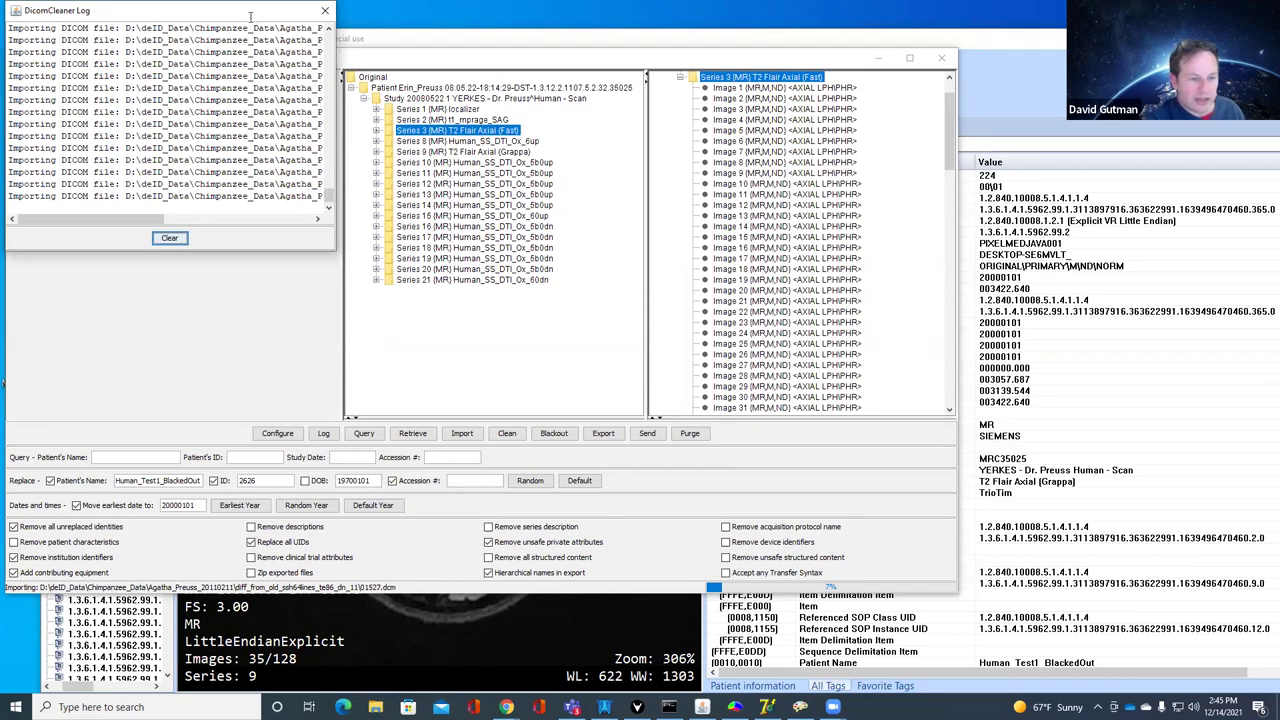
{"action": "left_click_drag", "start_coordinate": [250, 17], "coordinate": [296, 73]}
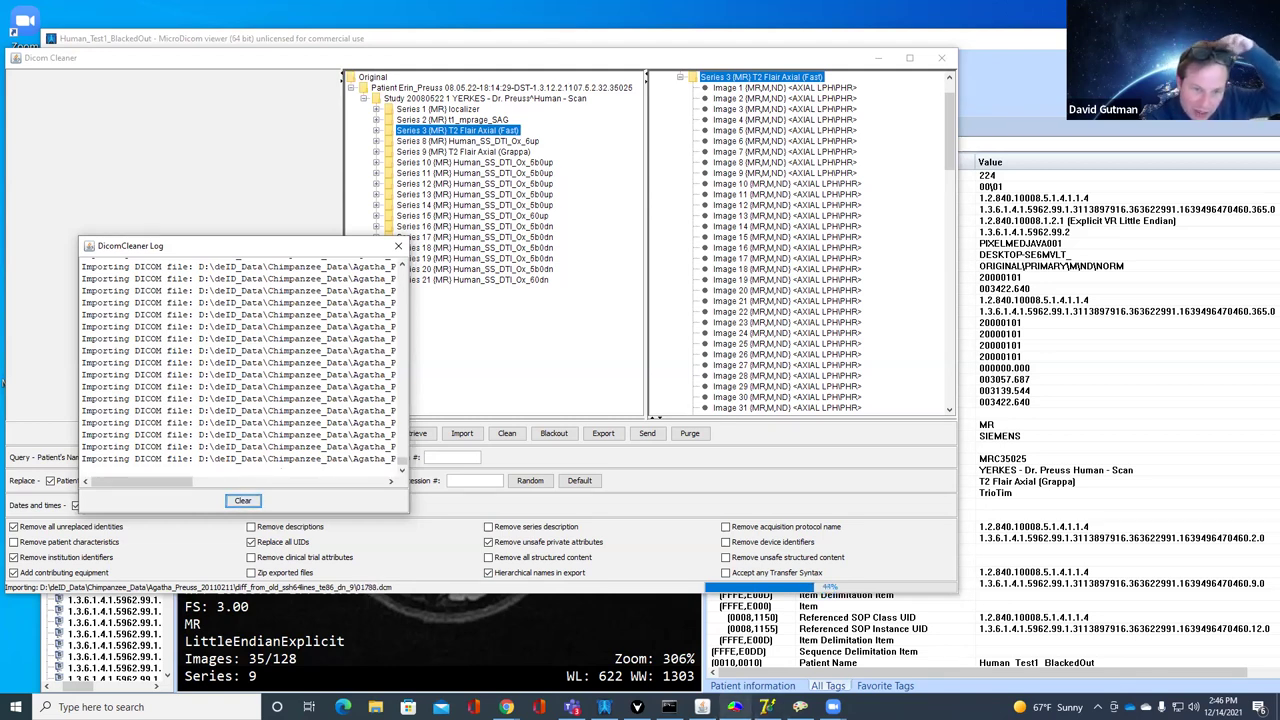
Step: Bring the MRIcroN viewer to the front from the taskbar
{"action": "left_click", "coordinate": [735, 706]}
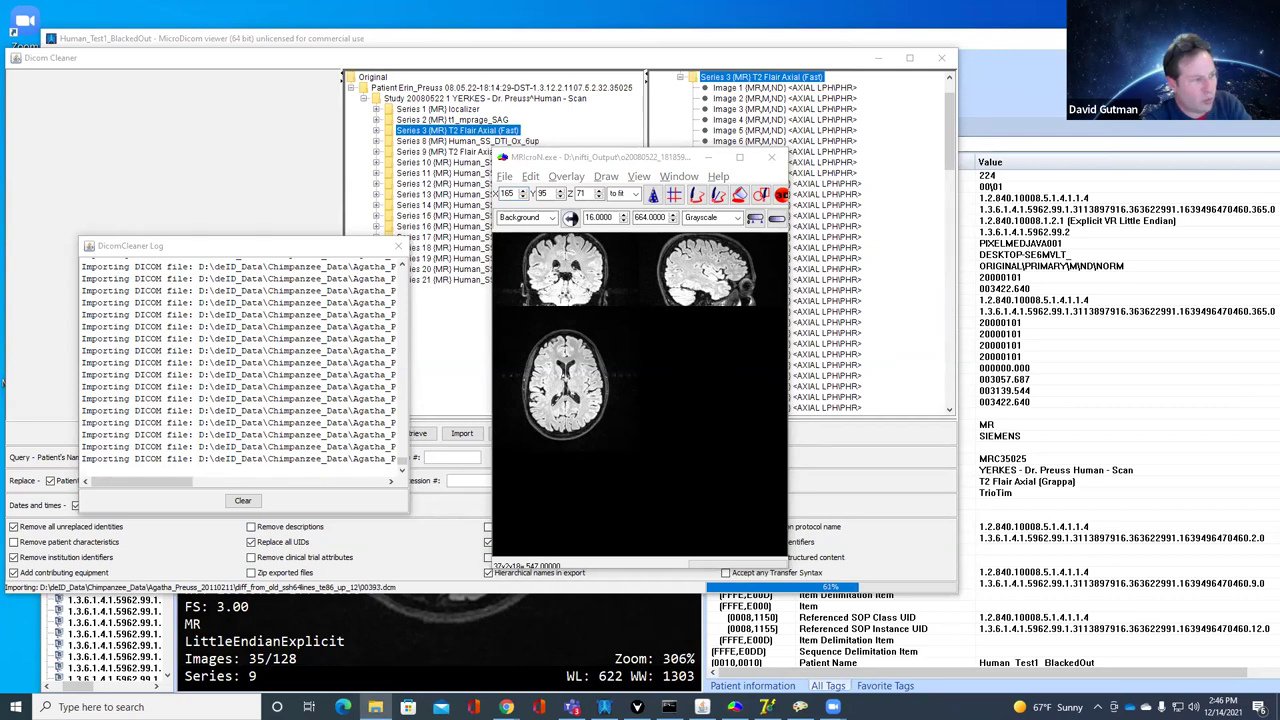
Step: Open File Explorer on the D: drive and browse into tools\mricrond
{"action": "key", "text": "super+e"}
{"action": "left_click", "coordinate": [397, 114]}
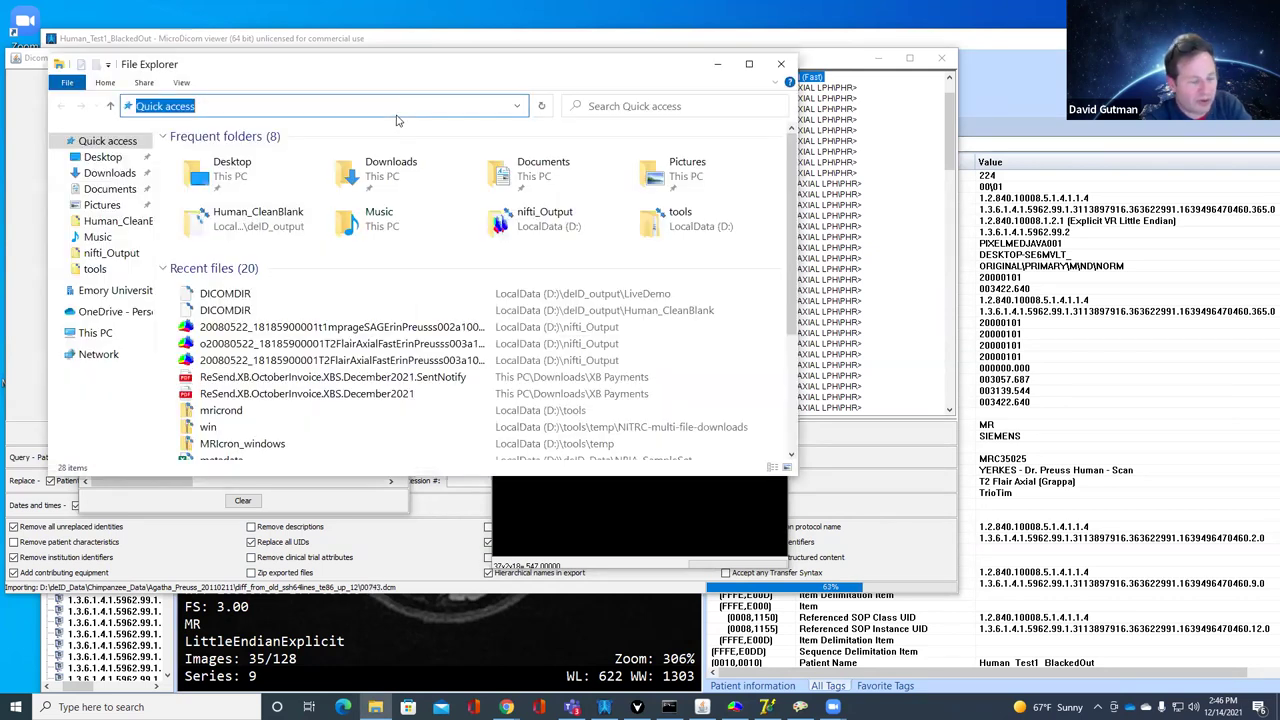
{"action": "type", "text": "D"}
{"action": "left_click", "coordinate": [397, 120]}
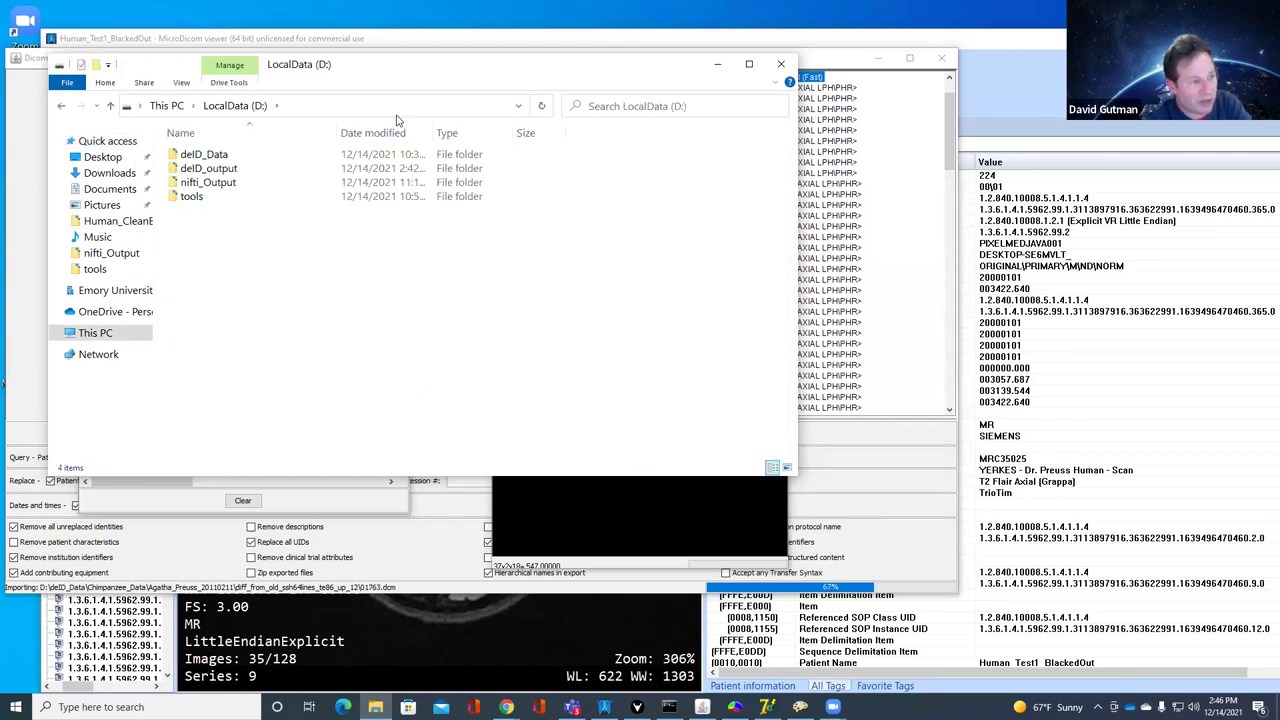
{"action": "double_click", "coordinate": [210, 198]}
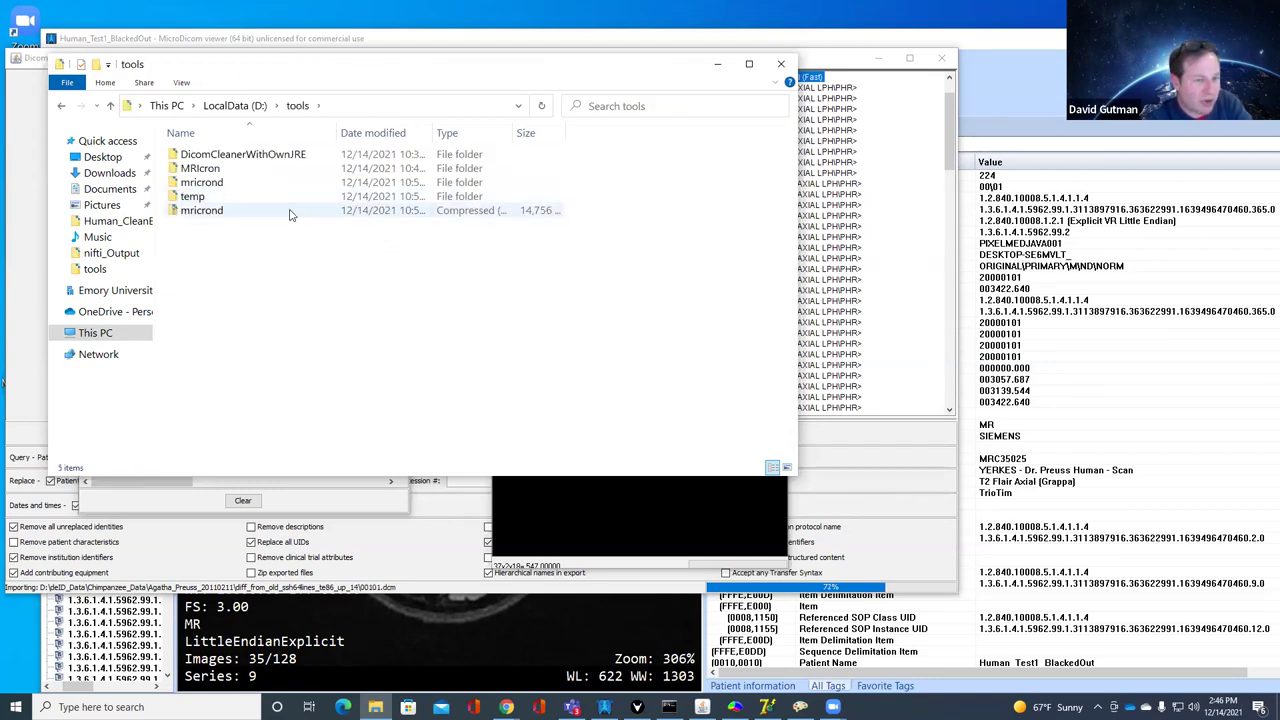
{"action": "double_click", "coordinate": [205, 182]}
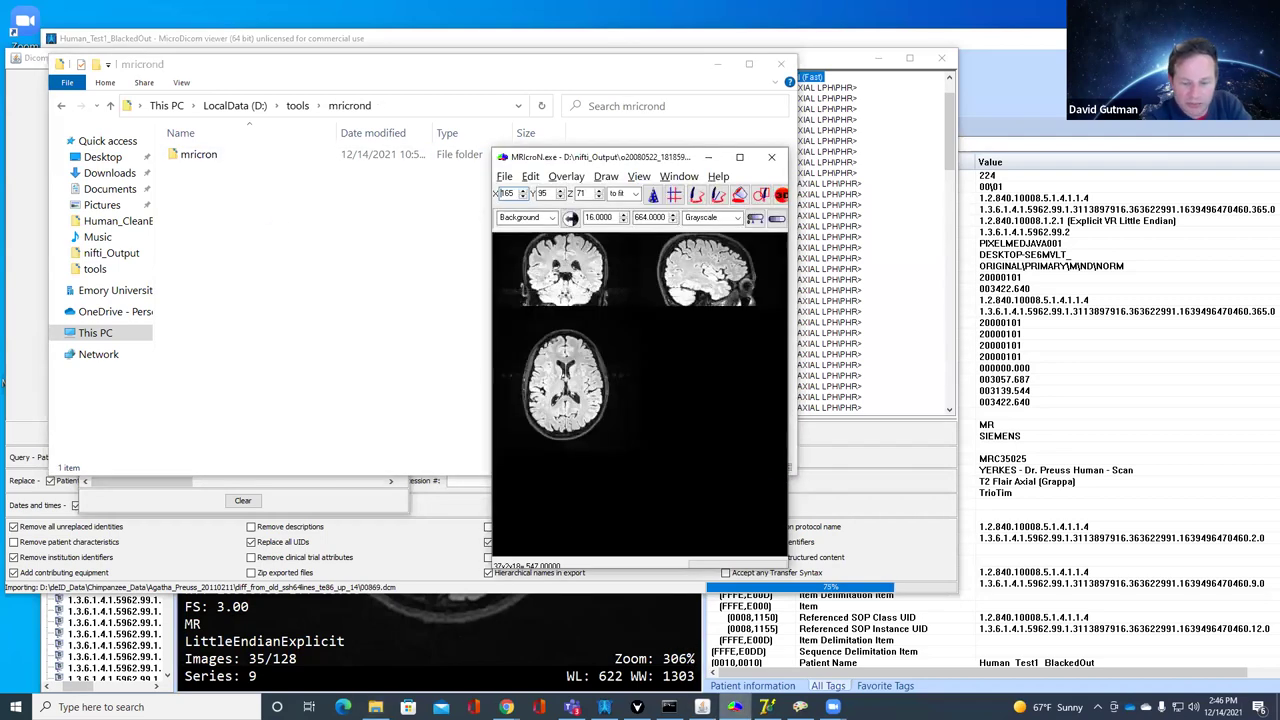
{"action": "left_click", "coordinate": [267, 287]}
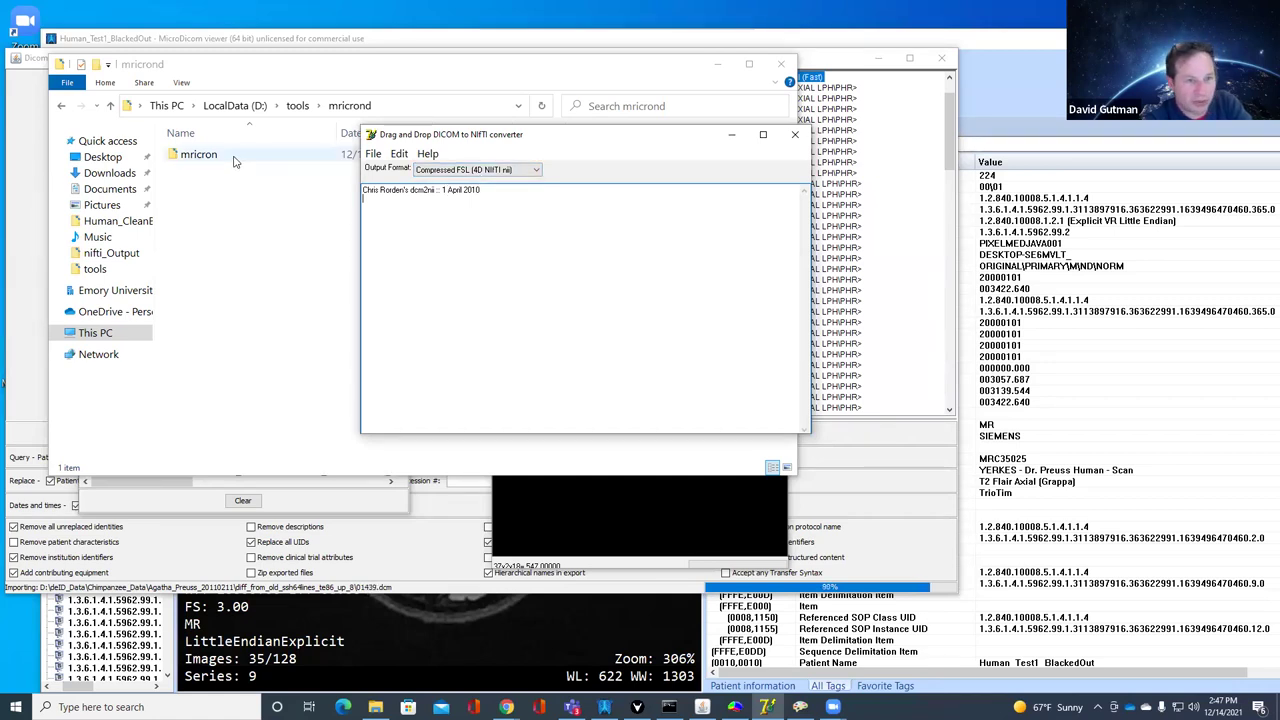
Step: Go back up to D:, open deID_Data and select the patient folder dated 20080522
{"action": "left_click", "coordinate": [296, 106]}
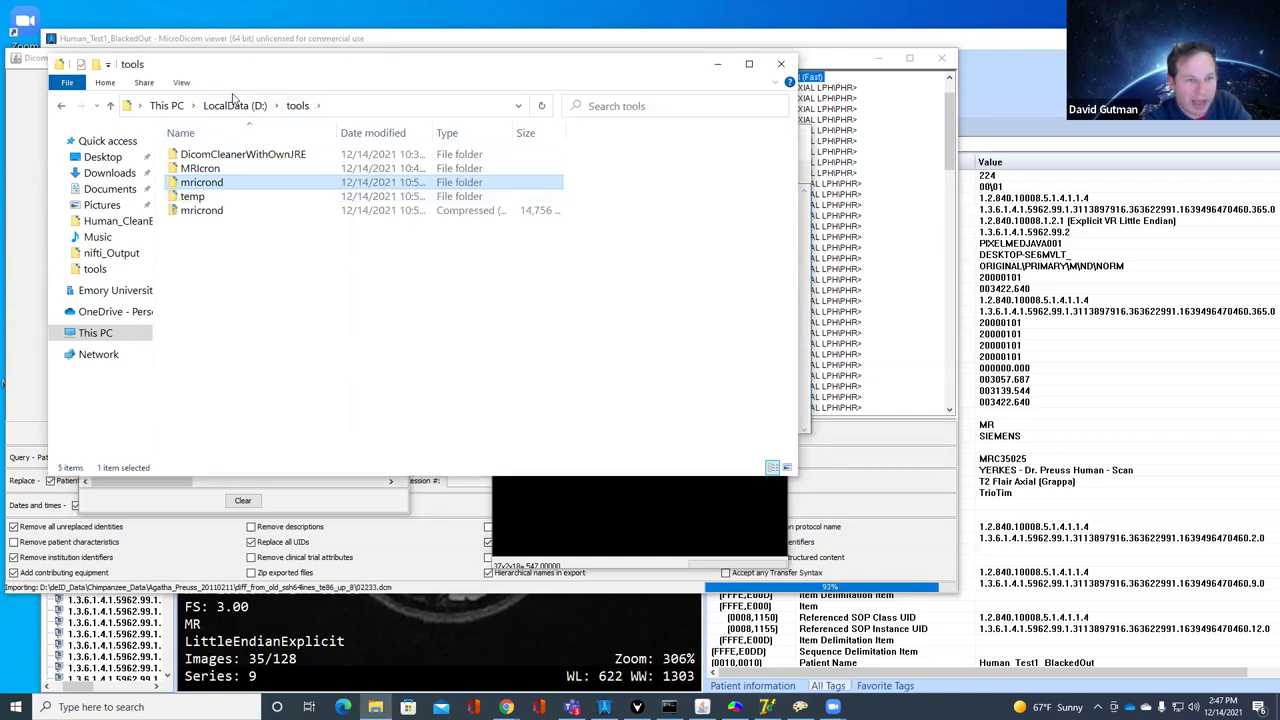
{"action": "left_click", "coordinate": [234, 105]}
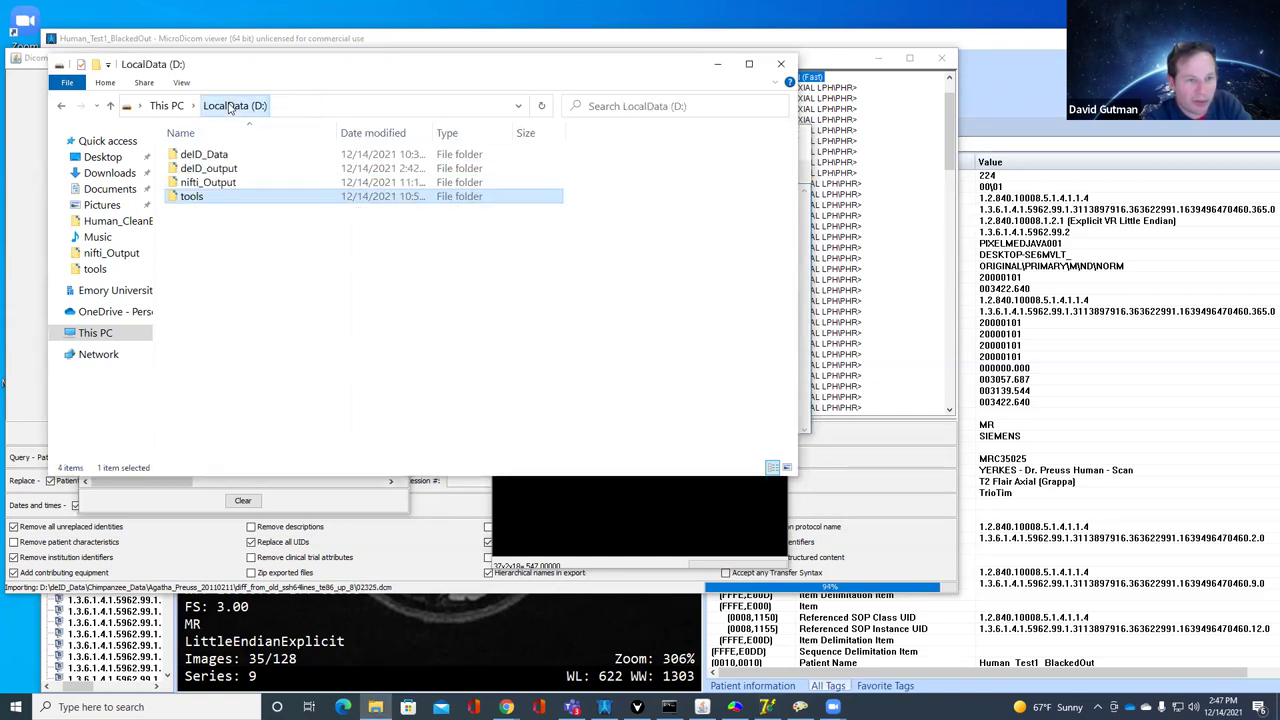
{"action": "double_click", "coordinate": [215, 156]}
{"action": "left_click", "coordinate": [227, 170]}
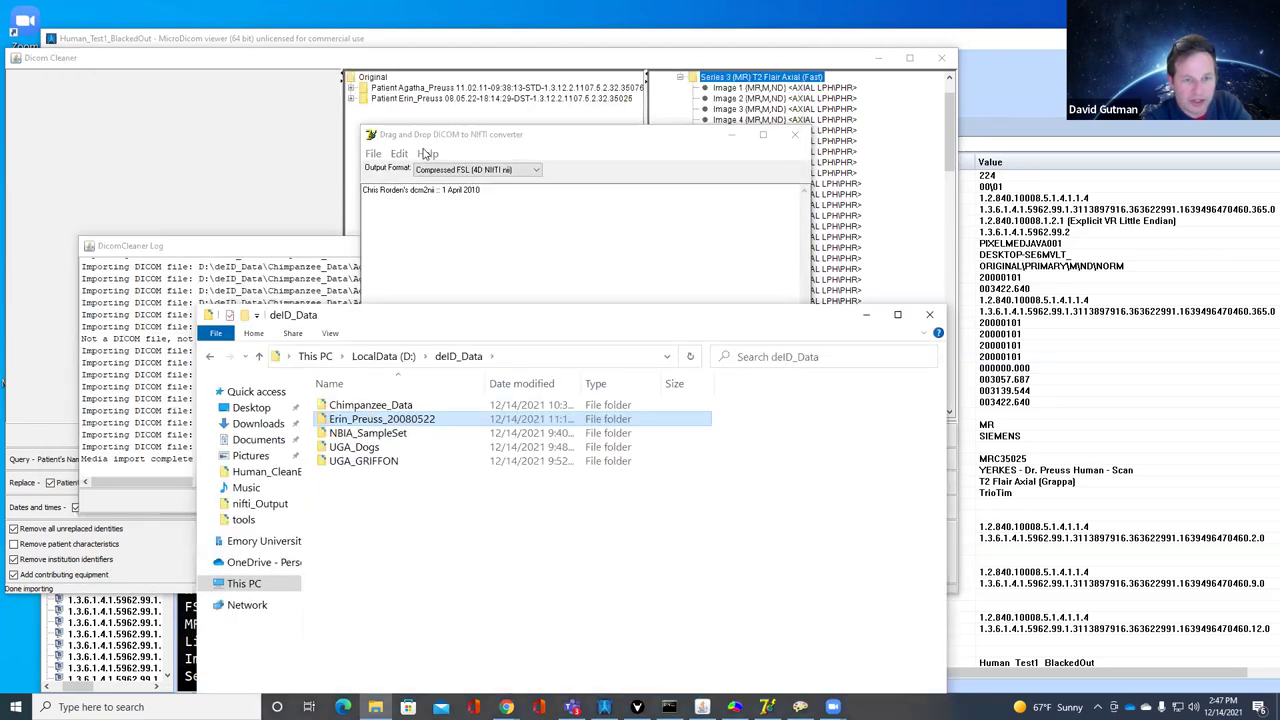
{"action": "left_click", "coordinate": [427, 153]}
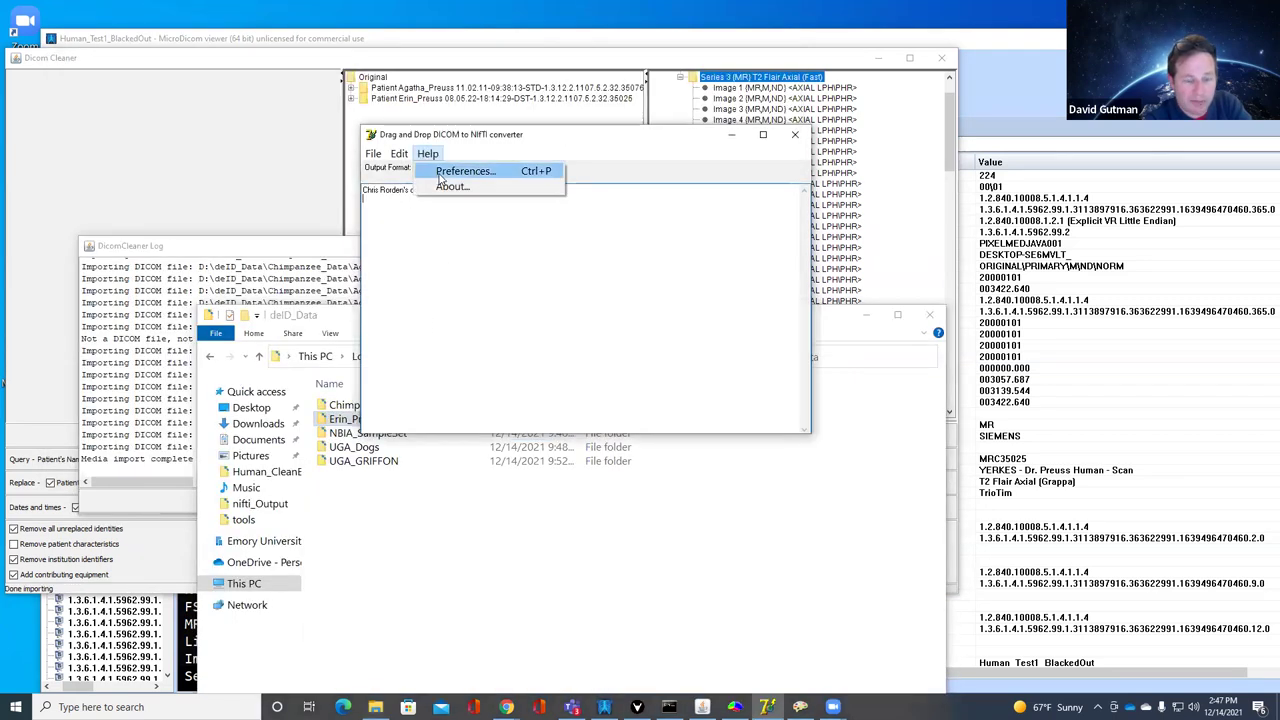
Step: Set dcm2nii's output location option to 'Always save to...' in Preferences
{"action": "left_click", "coordinate": [441, 174]}
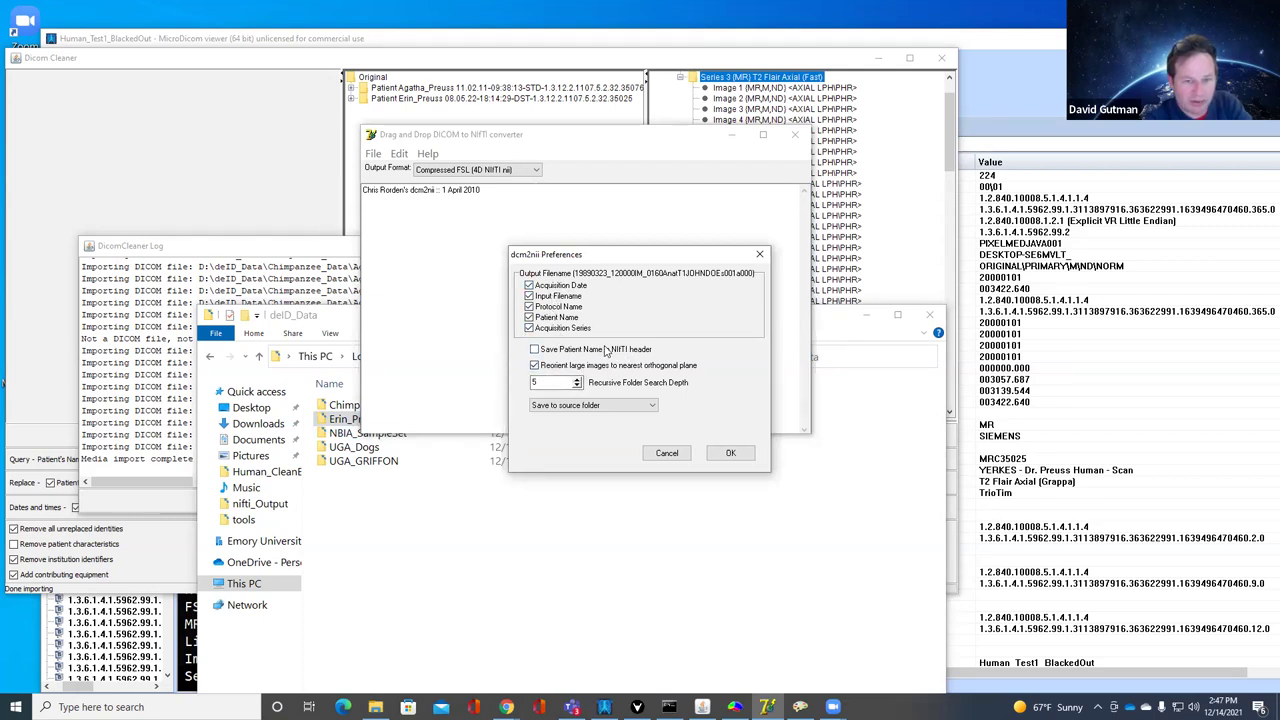
{"action": "left_click", "coordinate": [603, 410]}
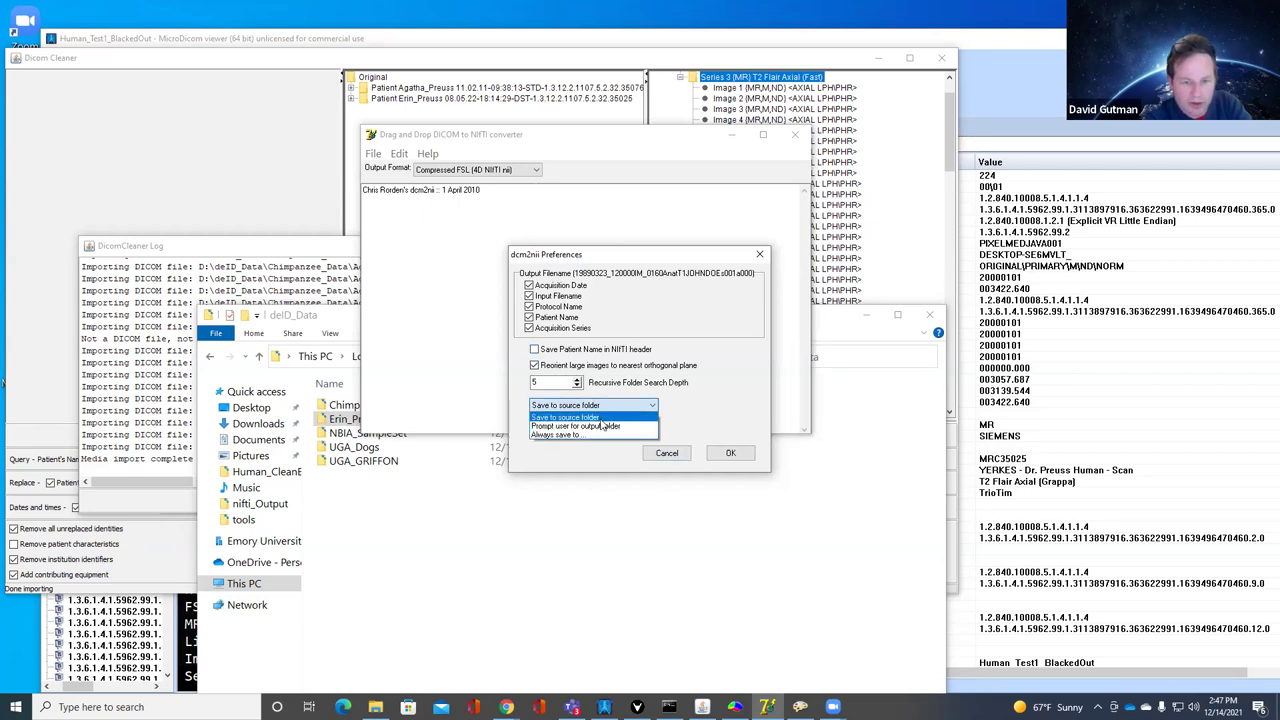
{"action": "left_click", "coordinate": [600, 436]}
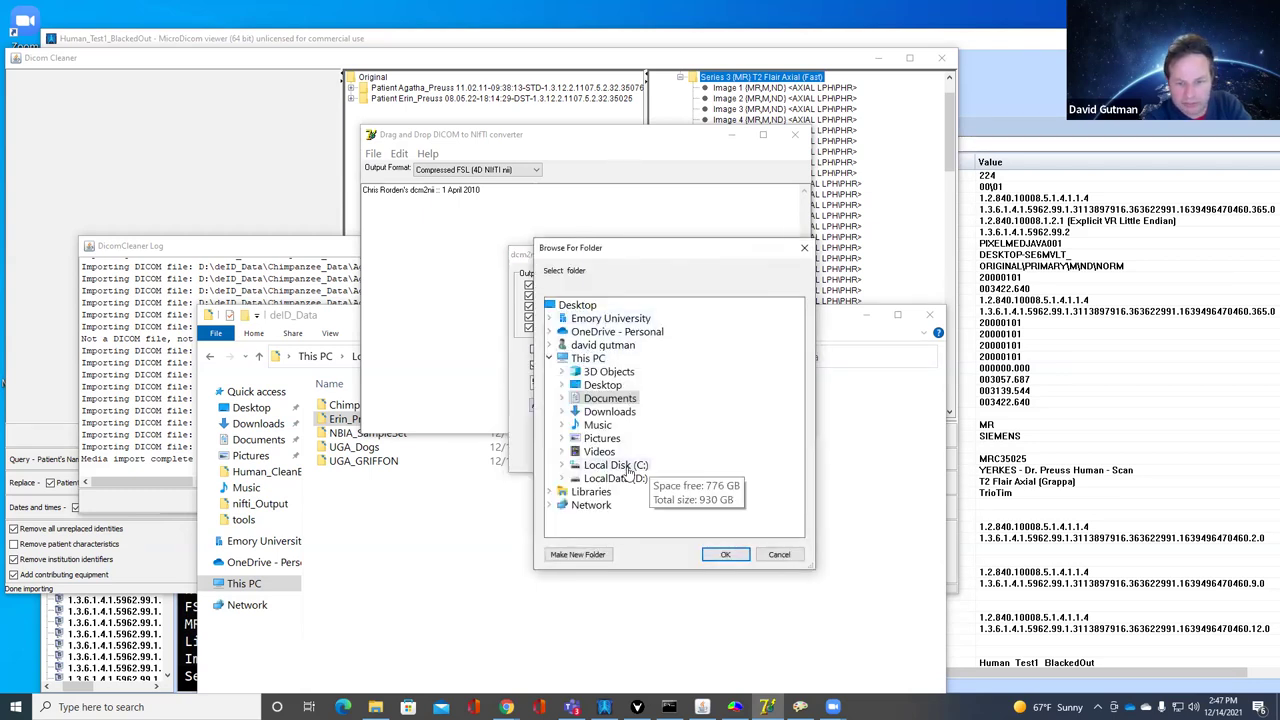
Step: Create and choose a liveDemoOutput folder under D:\nifti_Output, then save the preferences
{"action": "double_click", "coordinate": [618, 478]}
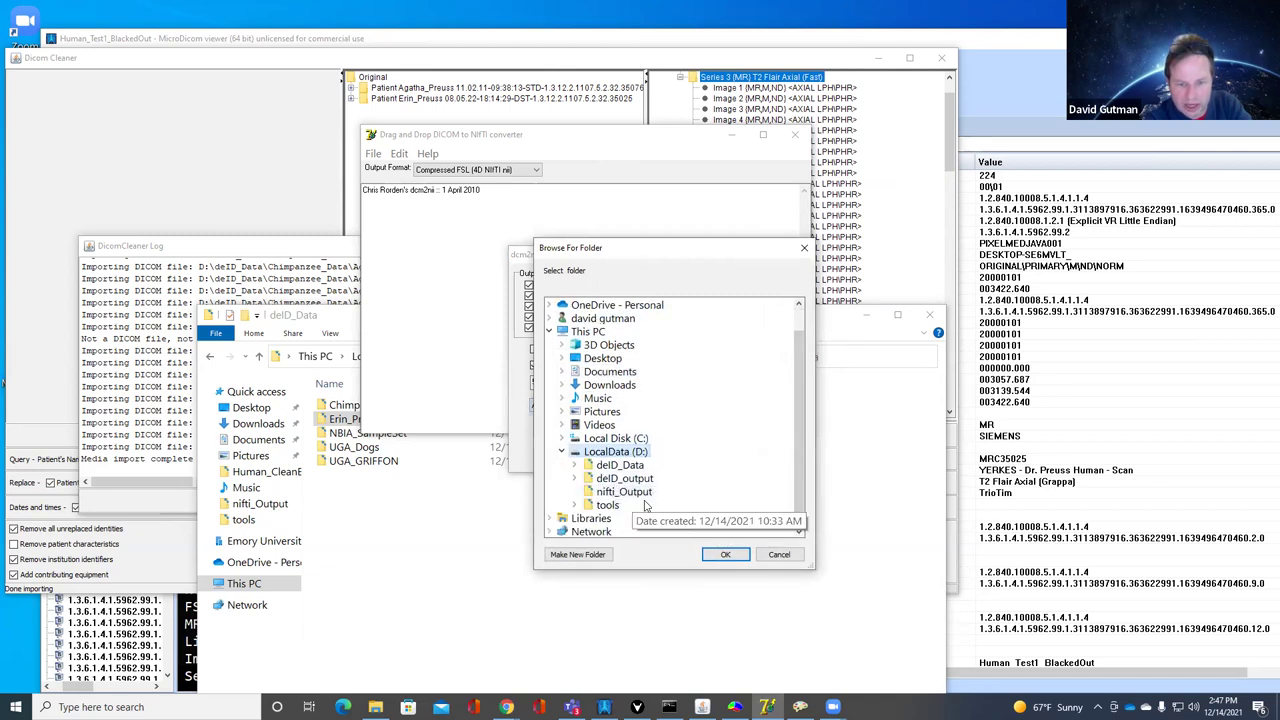
{"action": "left_click", "coordinate": [624, 491]}
{"action": "left_click", "coordinate": [567, 555]}
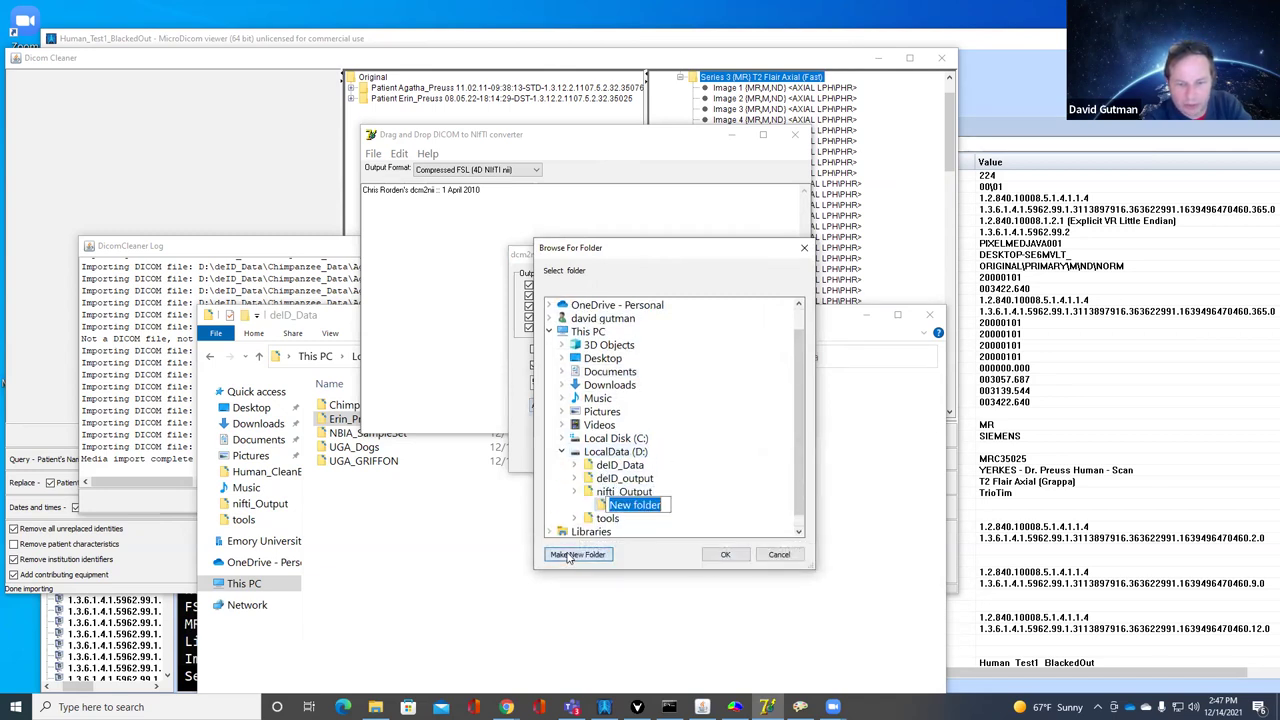
{"action": "type", "text": "liveDemo"}
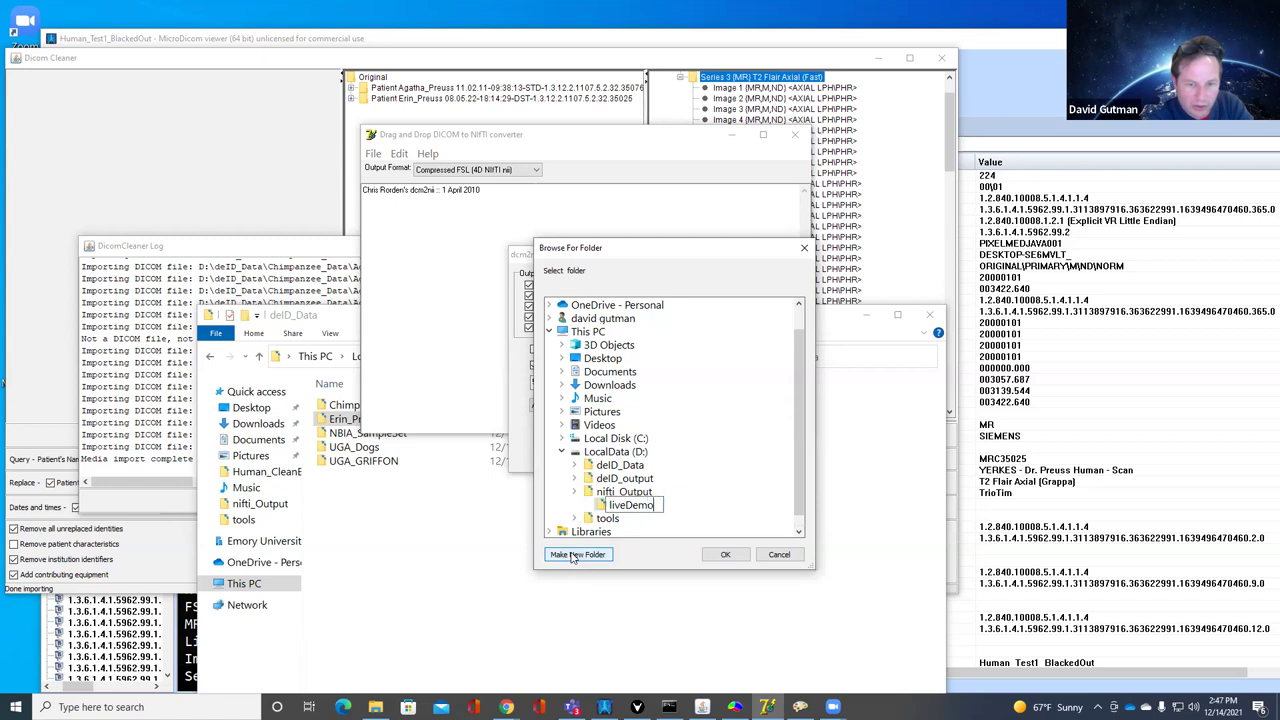
{"action": "type", "text": "2021"}
{"action": "key", "text": "BackSpace"}
{"action": "key", "text": "BackSpace"}
{"action": "key", "text": "Return"}
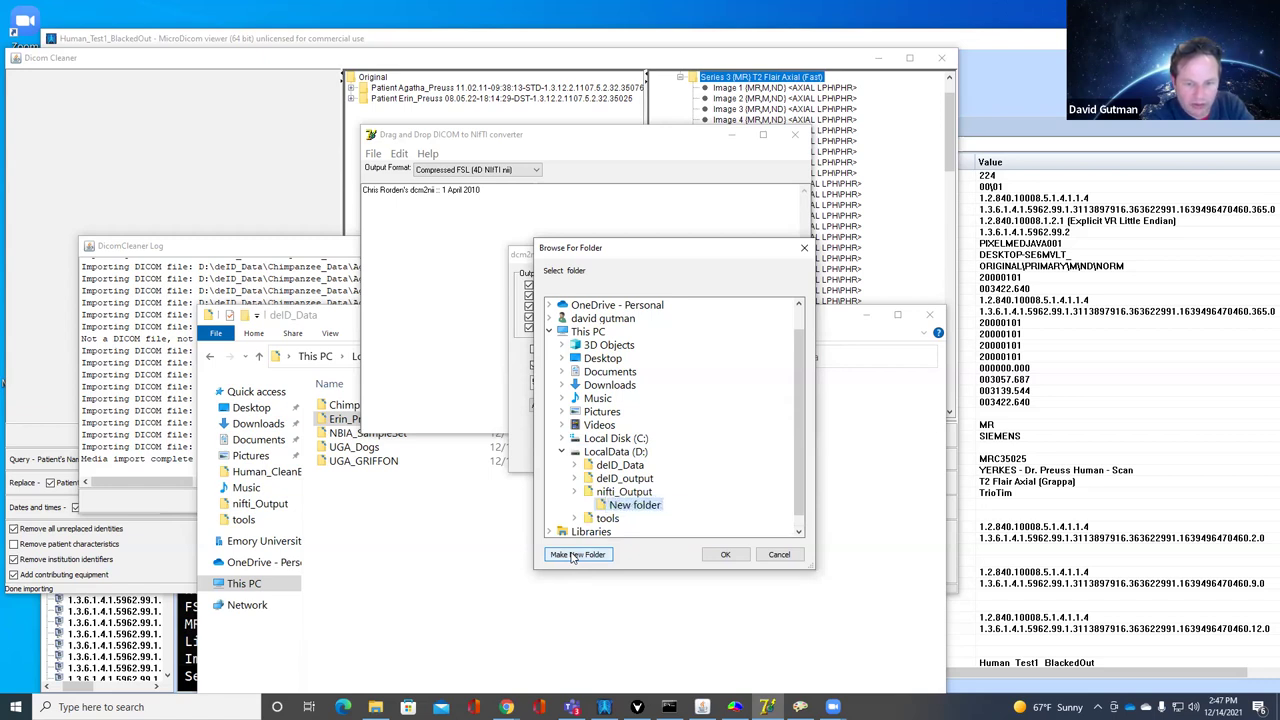
{"action": "left_click", "coordinate": [725, 554]}
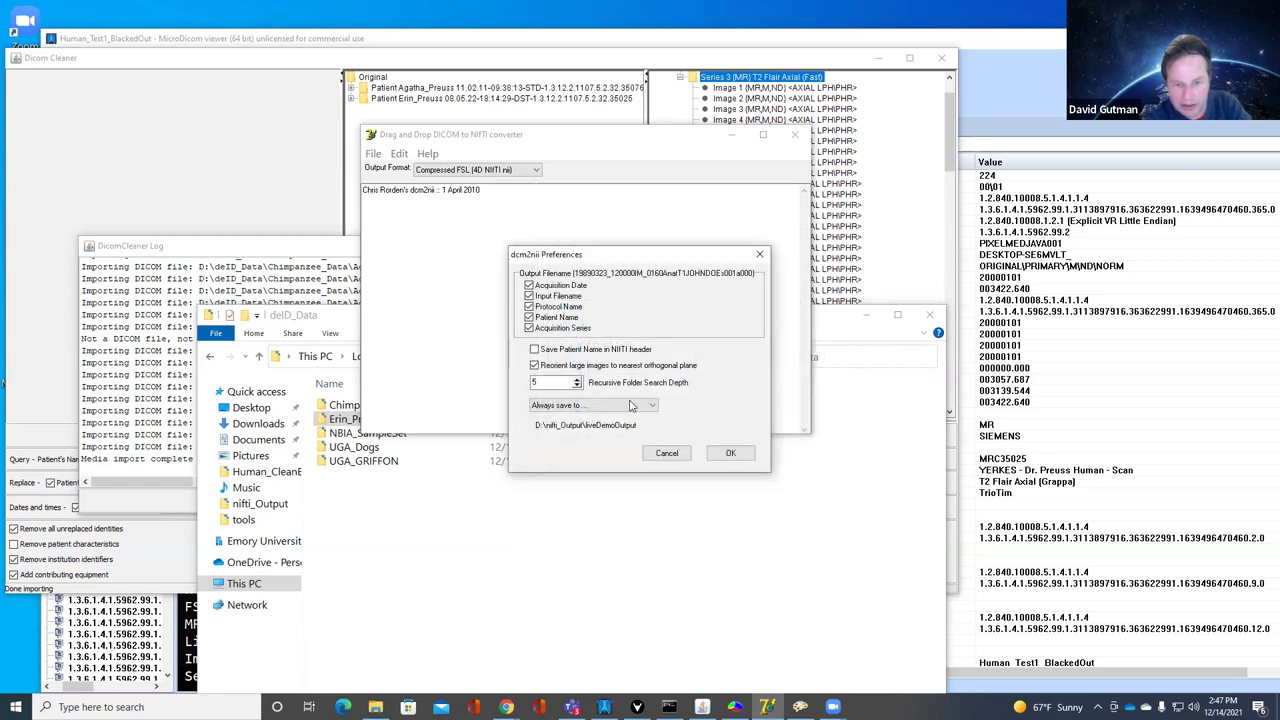
{"action": "left_click", "coordinate": [730, 453]}
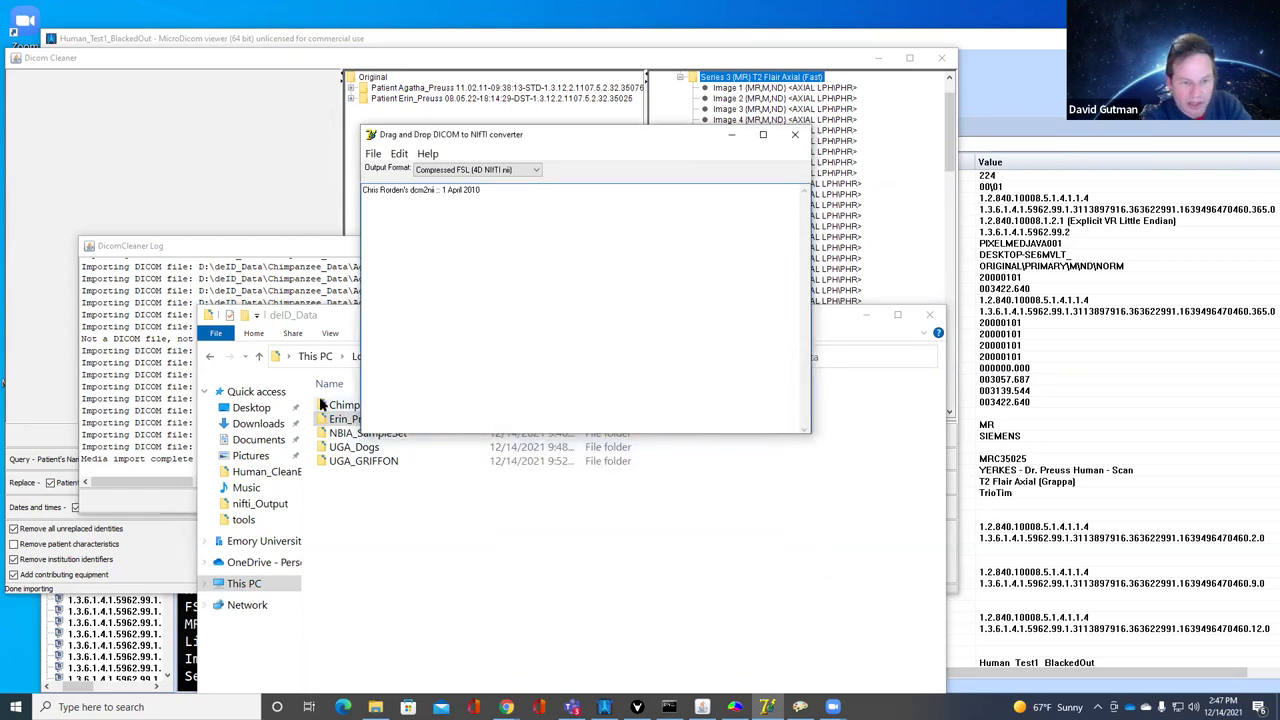
Step: Drop the patient folder onto dcm2nii to convert it to compressed NIfTI, then show MRIcroN
{"action": "left_click_drag", "start_coordinate": [338, 418], "coordinate": [510, 305]}
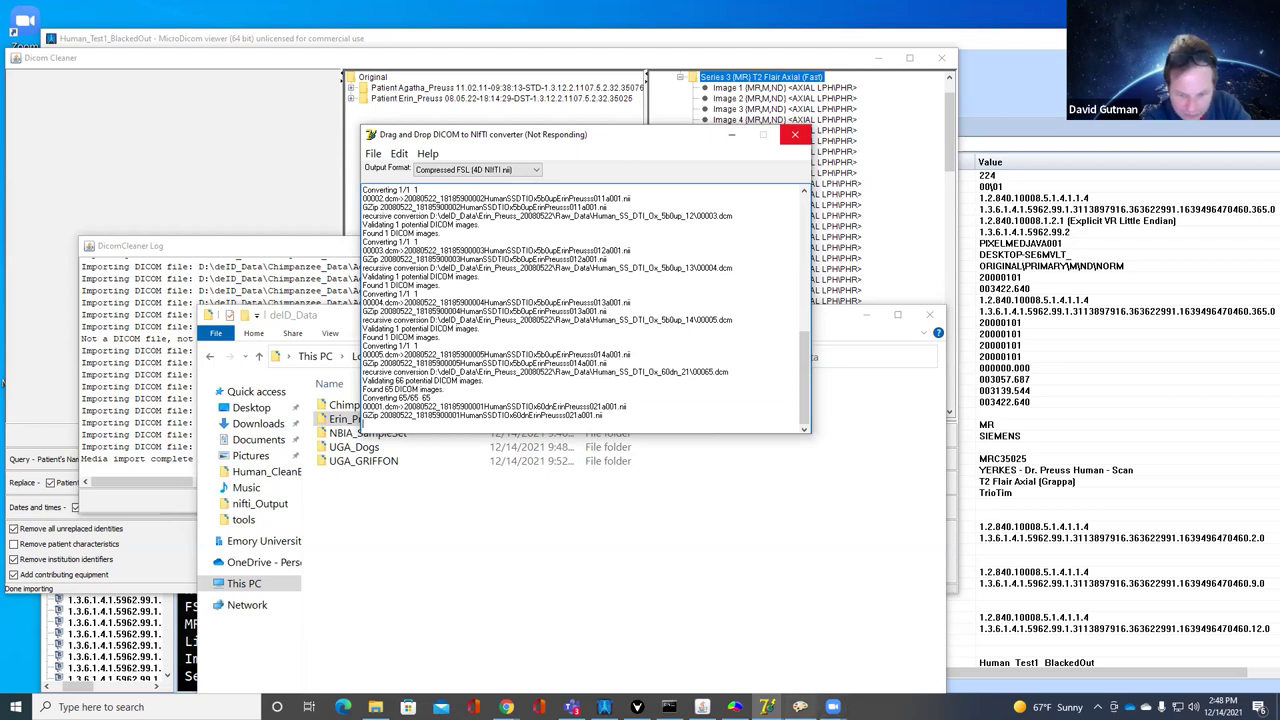
{"action": "mouse_move", "coordinate": [735, 707]}
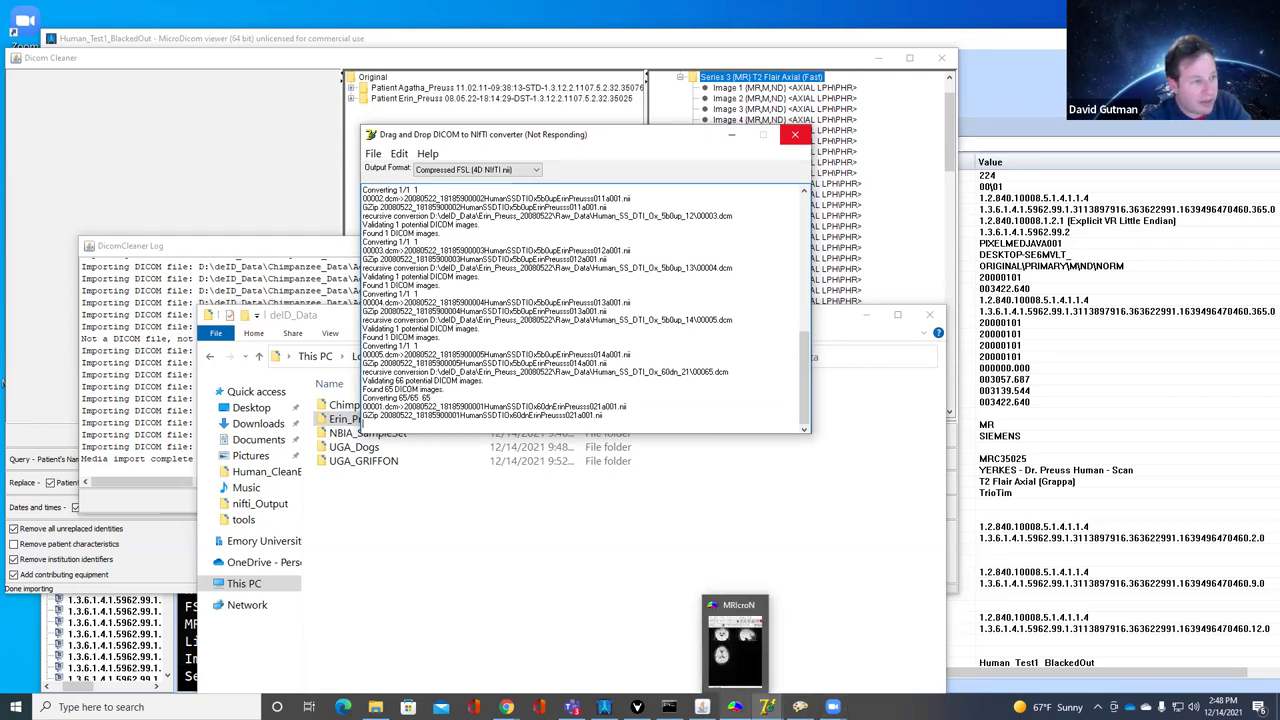
{"action": "left_click", "coordinate": [735, 707]}
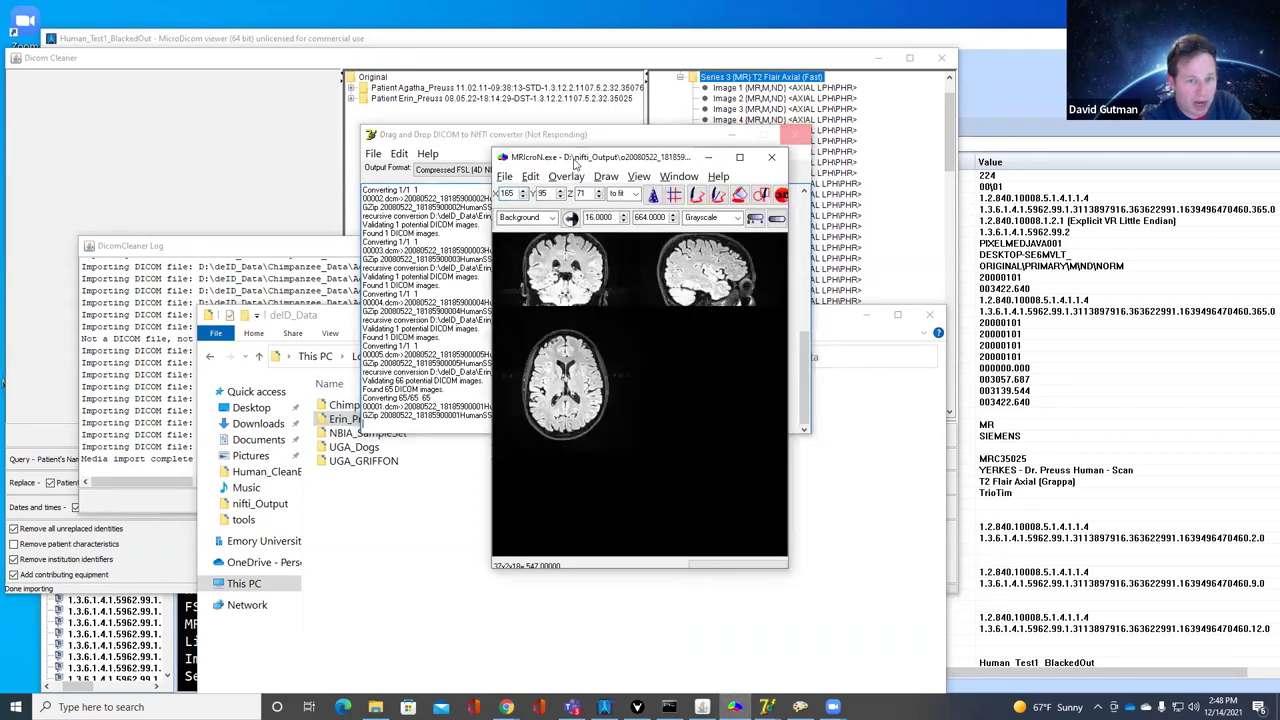
Step: Load the t1 mprage image from D:\nifti_Output into MRIcroN
{"action": "left_click_drag", "start_coordinate": [583, 162], "coordinate": [440, 213]}
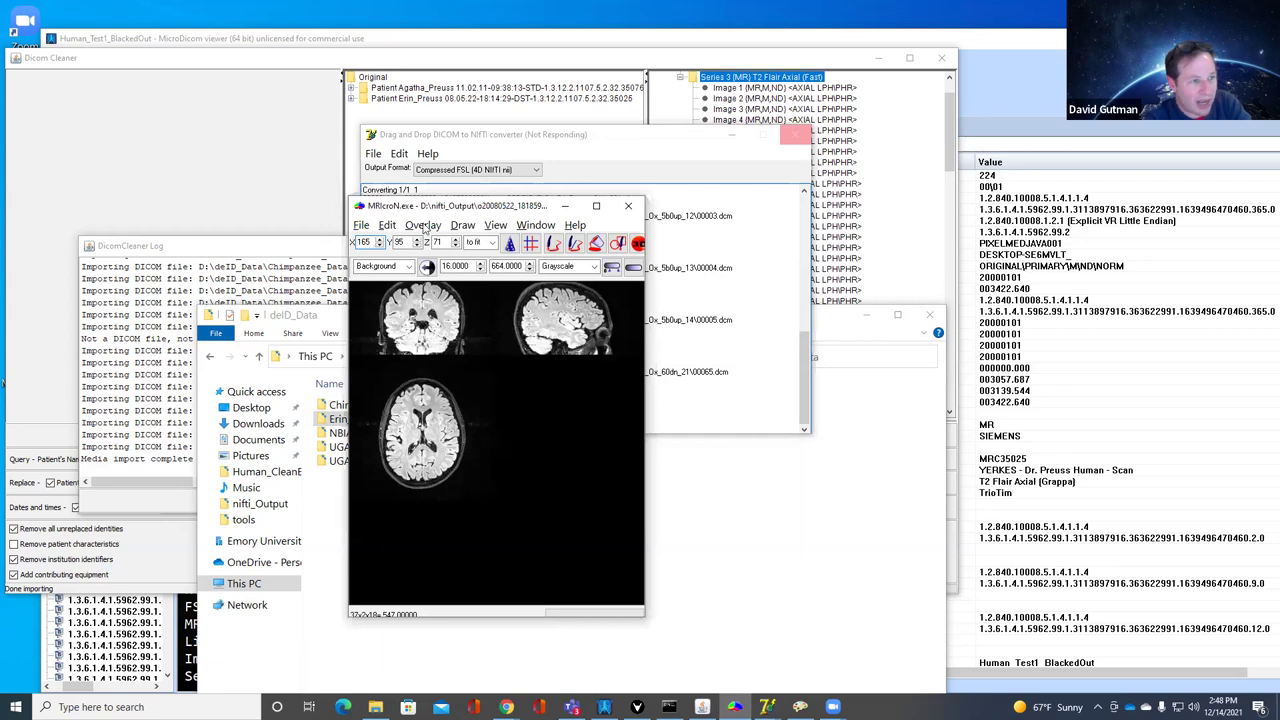
{"action": "left_click", "coordinate": [361, 225]}
{"action": "left_click", "coordinate": [385, 240]}
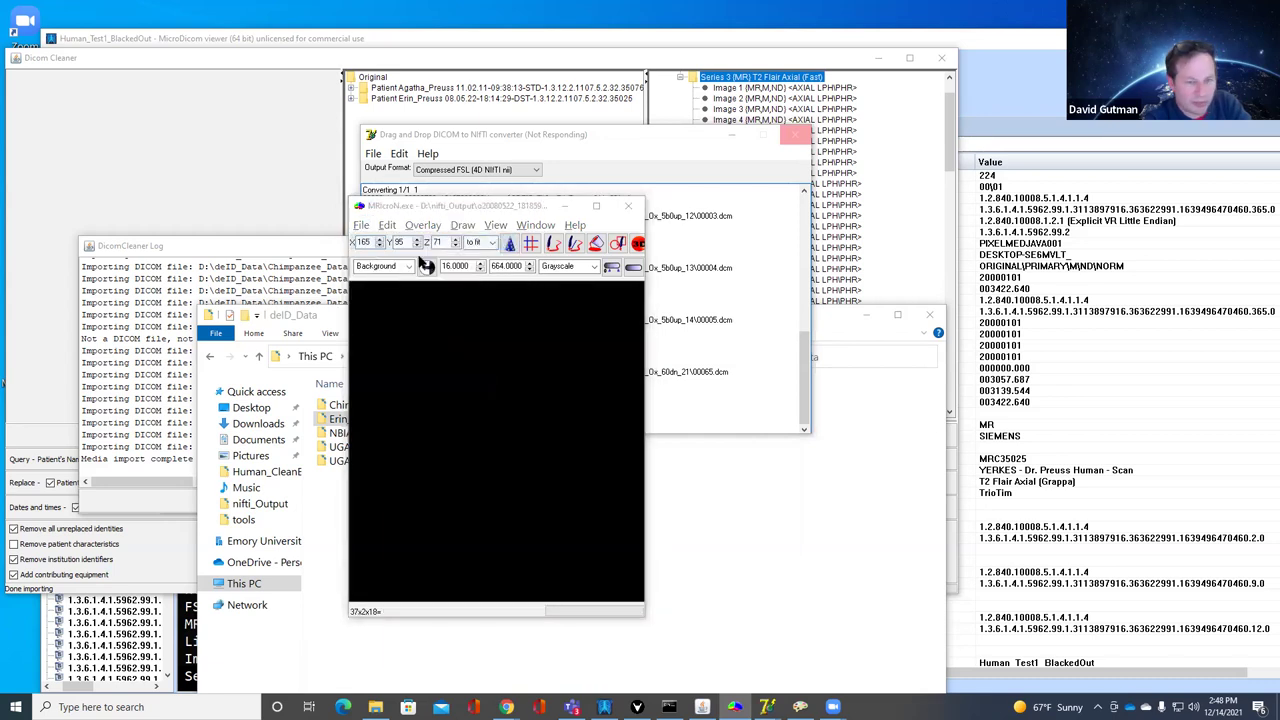
{"action": "left_click", "coordinate": [725, 177]}
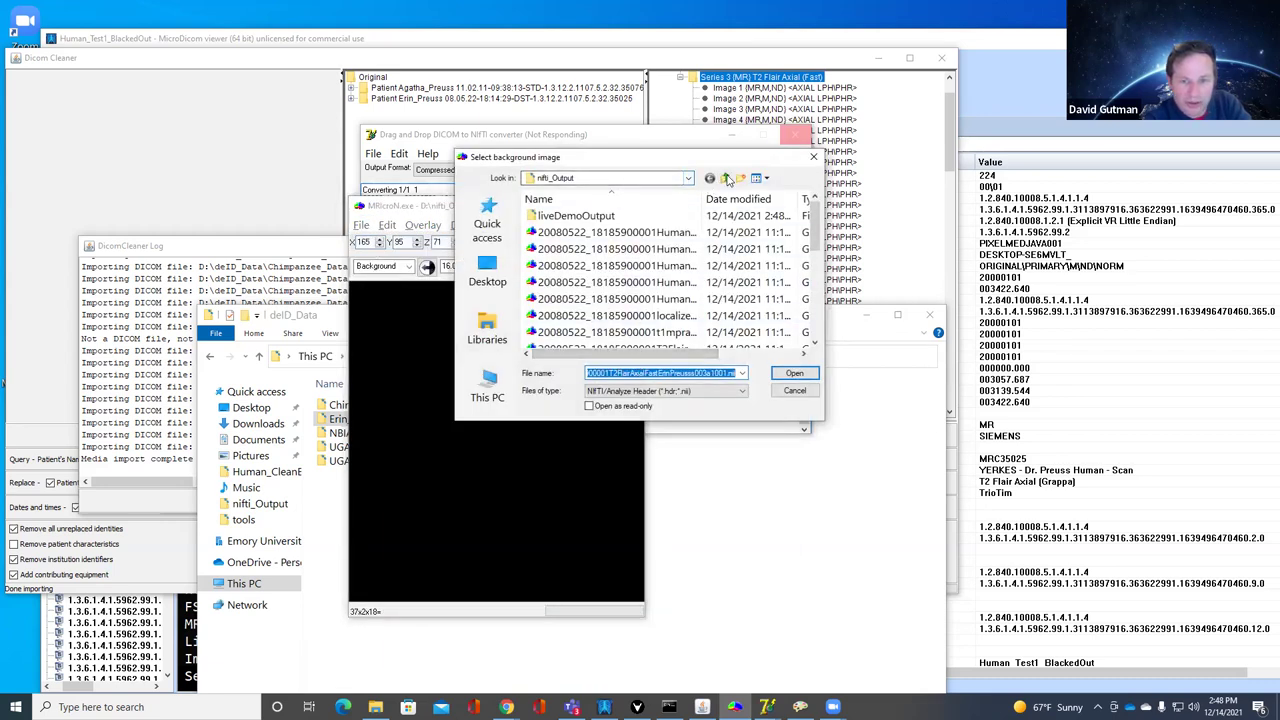
{"action": "double_click", "coordinate": [570, 249]}
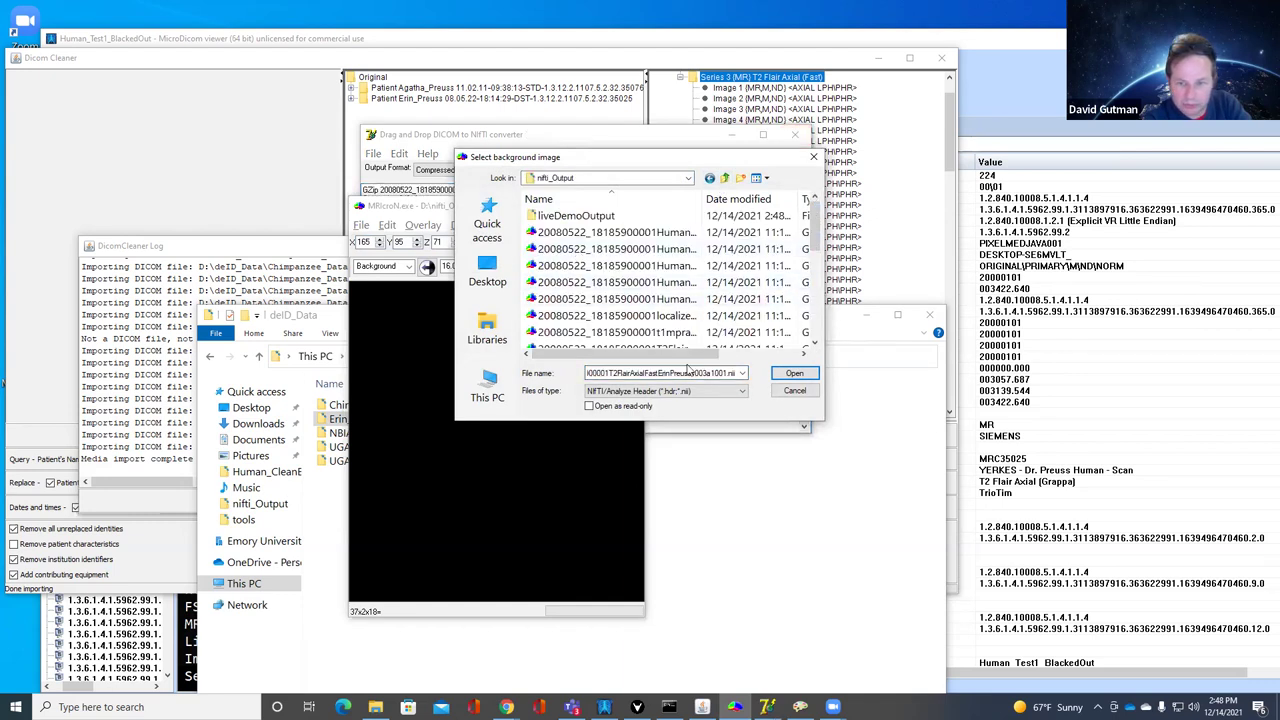
{"action": "double_click", "coordinate": [727, 350]}
{"action": "scroll", "coordinate": [700, 345], "scroll_direction": "down", "scroll_amount": 4}
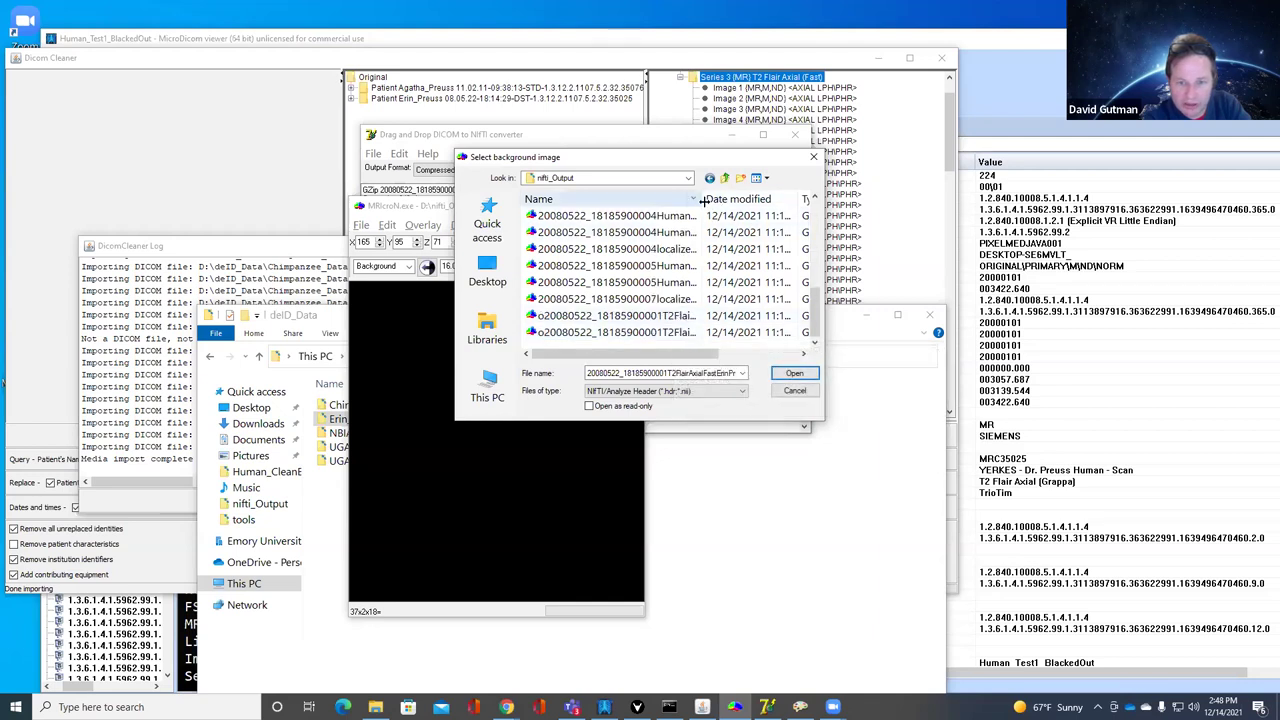
{"action": "left_click_drag", "start_coordinate": [703, 199], "coordinate": [762, 199]}
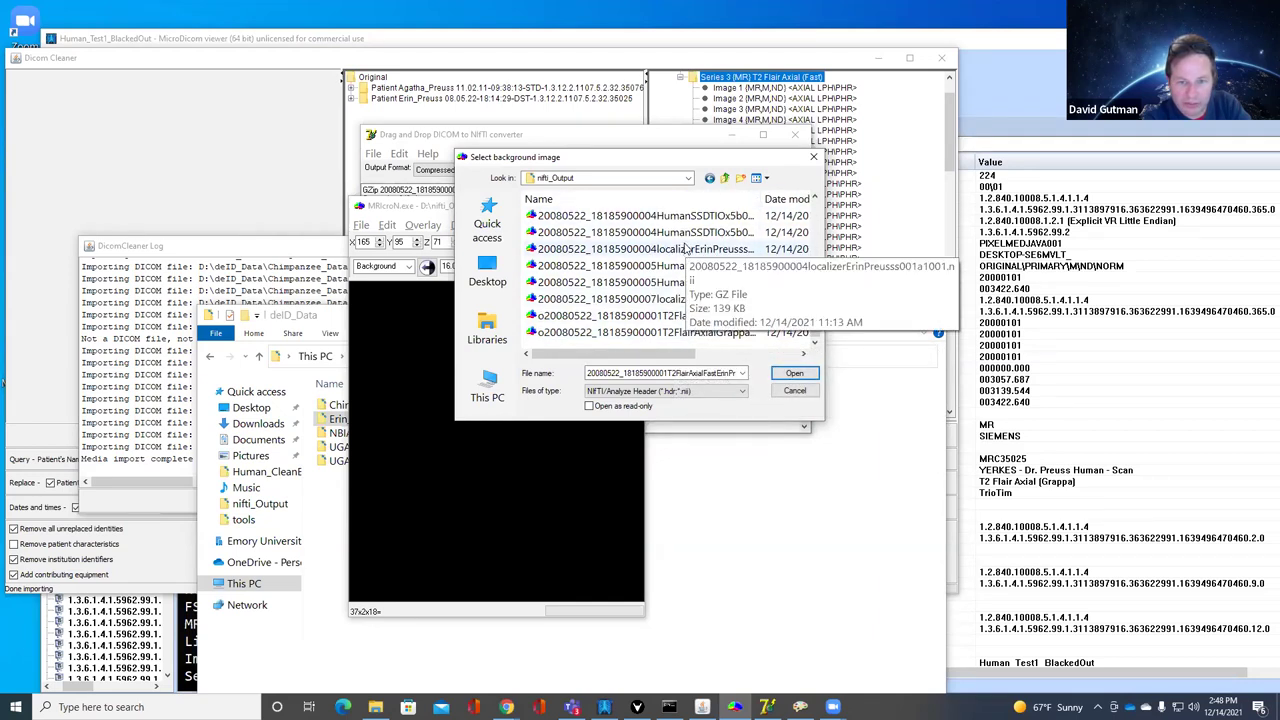
{"action": "scroll", "coordinate": [680, 240], "scroll_direction": "up", "scroll_amount": 4}
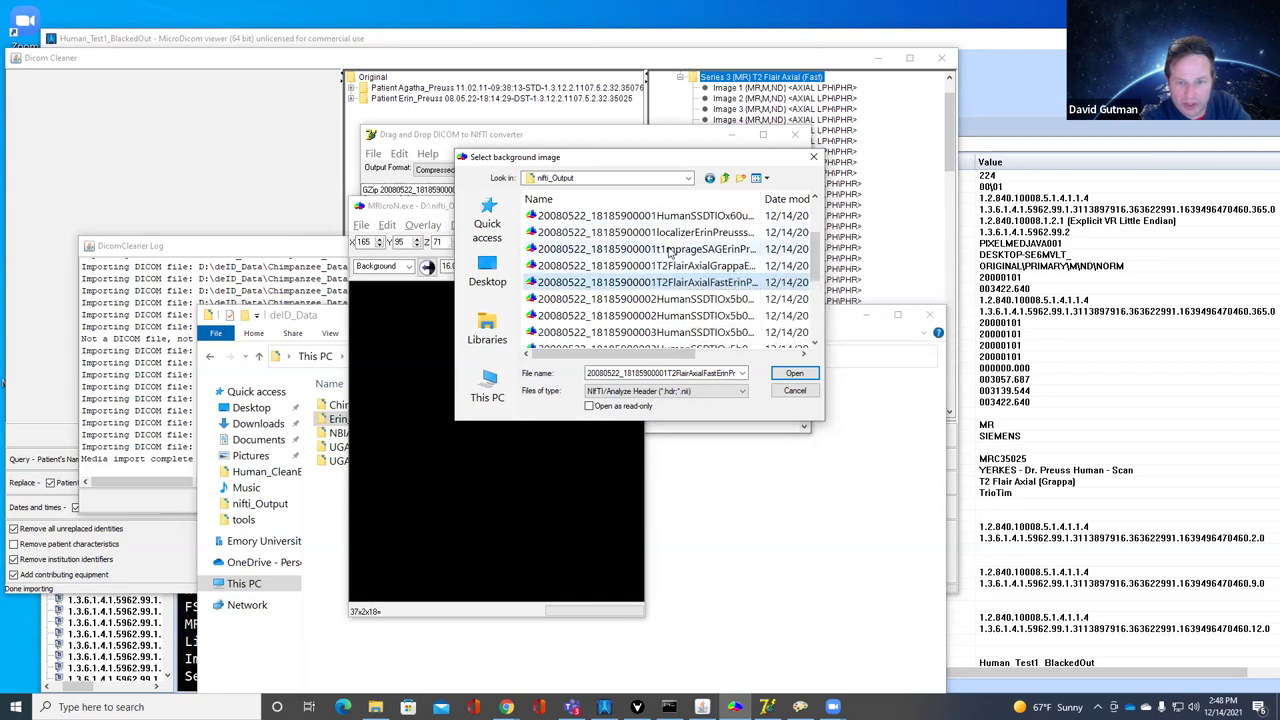
{"action": "double_click", "coordinate": [665, 249]}
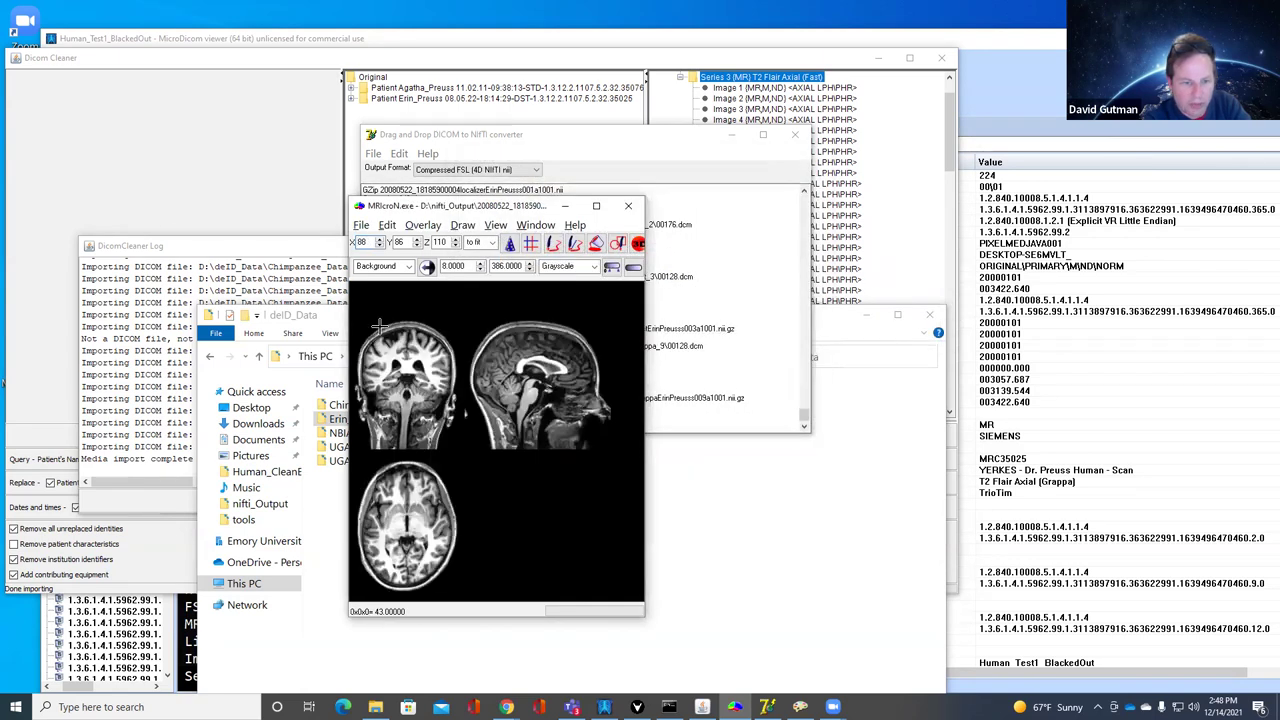
{"action": "scroll", "coordinate": [410, 380], "scroll_direction": "down", "scroll_amount": 15}
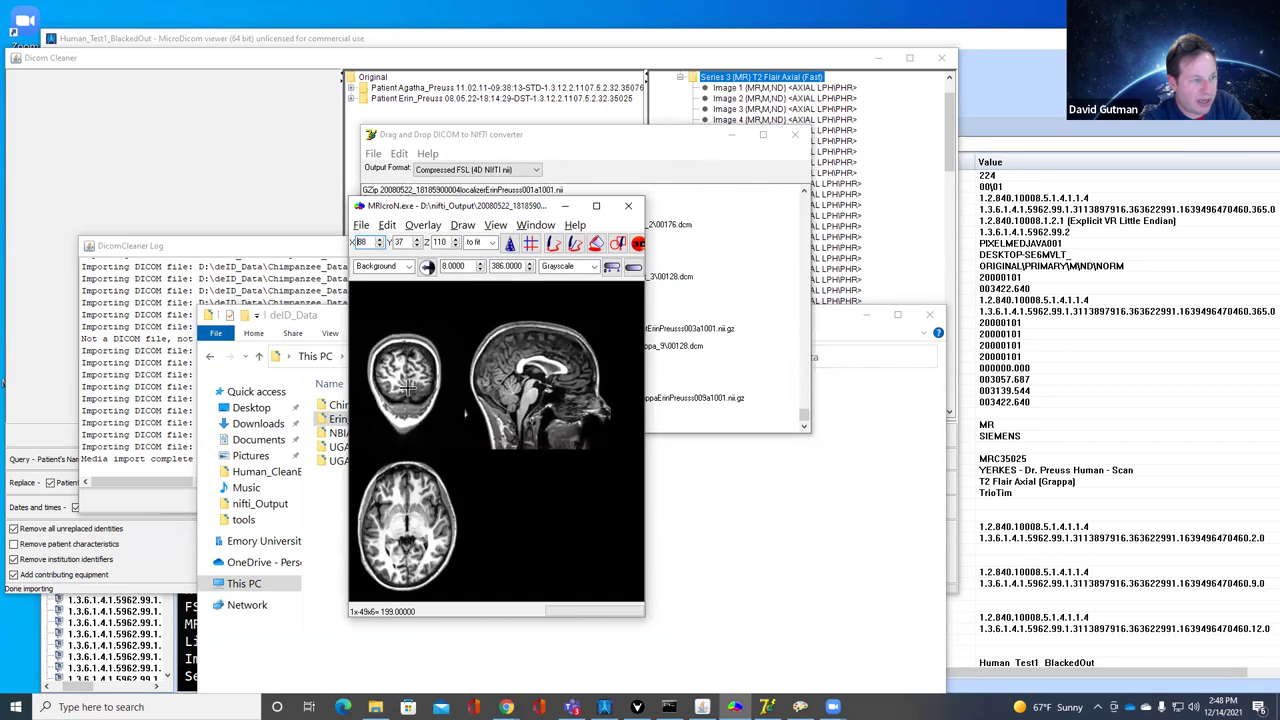
{"action": "scroll", "coordinate": [407, 398], "scroll_direction": "up", "scroll_amount": 5}
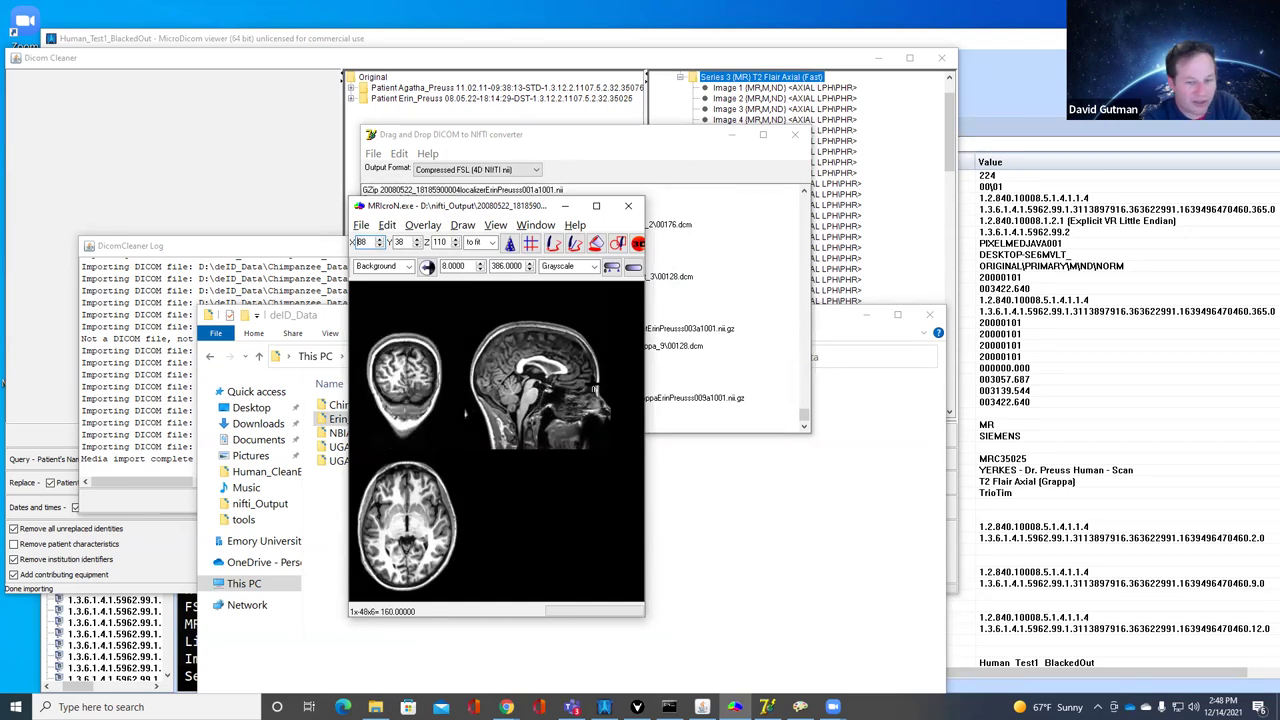
Step: Rotate the 3D head rendering, then close it, the slice viewer and the dcm2nii converter
{"action": "left_click", "coordinate": [800, 707]}
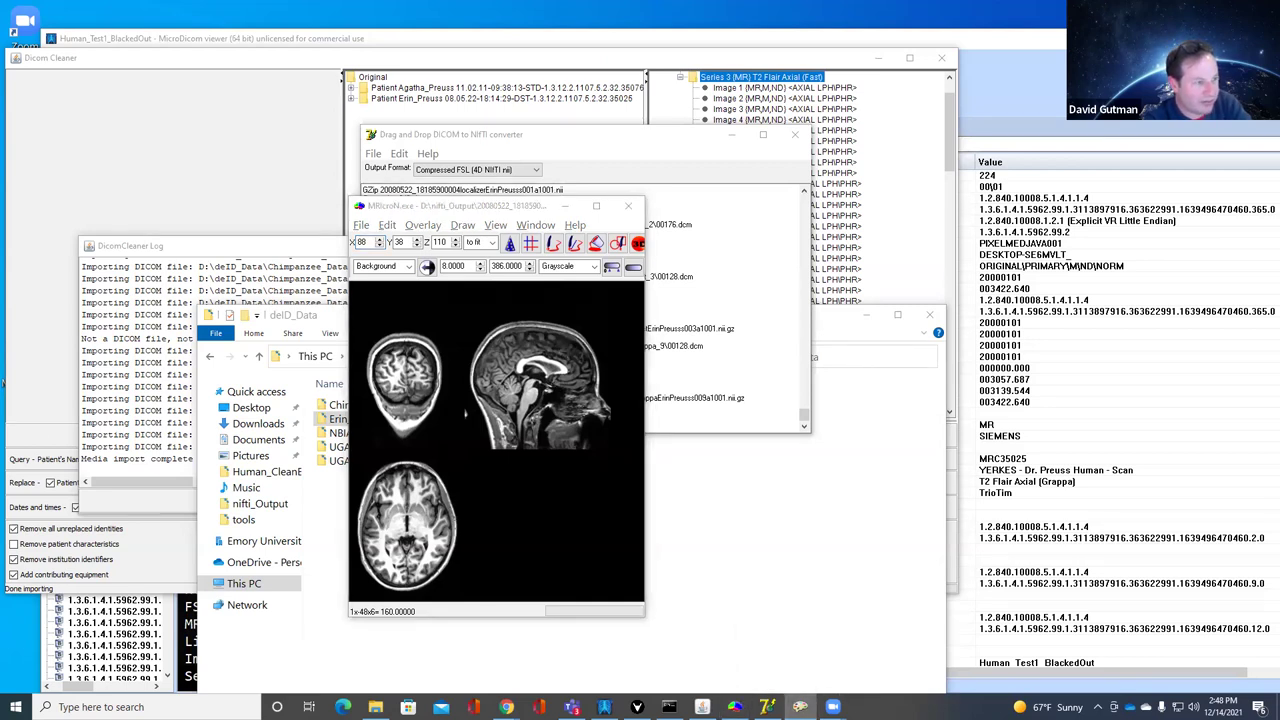
{"action": "mouse_move", "coordinate": [526, 420]}
{"action": "left_mouse_down"}
{"action": "mouse_move", "coordinate": [540, 434]}
{"action": "mouse_move", "coordinate": [552, 414]}
{"action": "mouse_move", "coordinate": [547, 433]}
{"action": "mouse_move", "coordinate": [518, 383]}
{"action": "mouse_move", "coordinate": [530, 400]}
{"action": "left_mouse_up"}
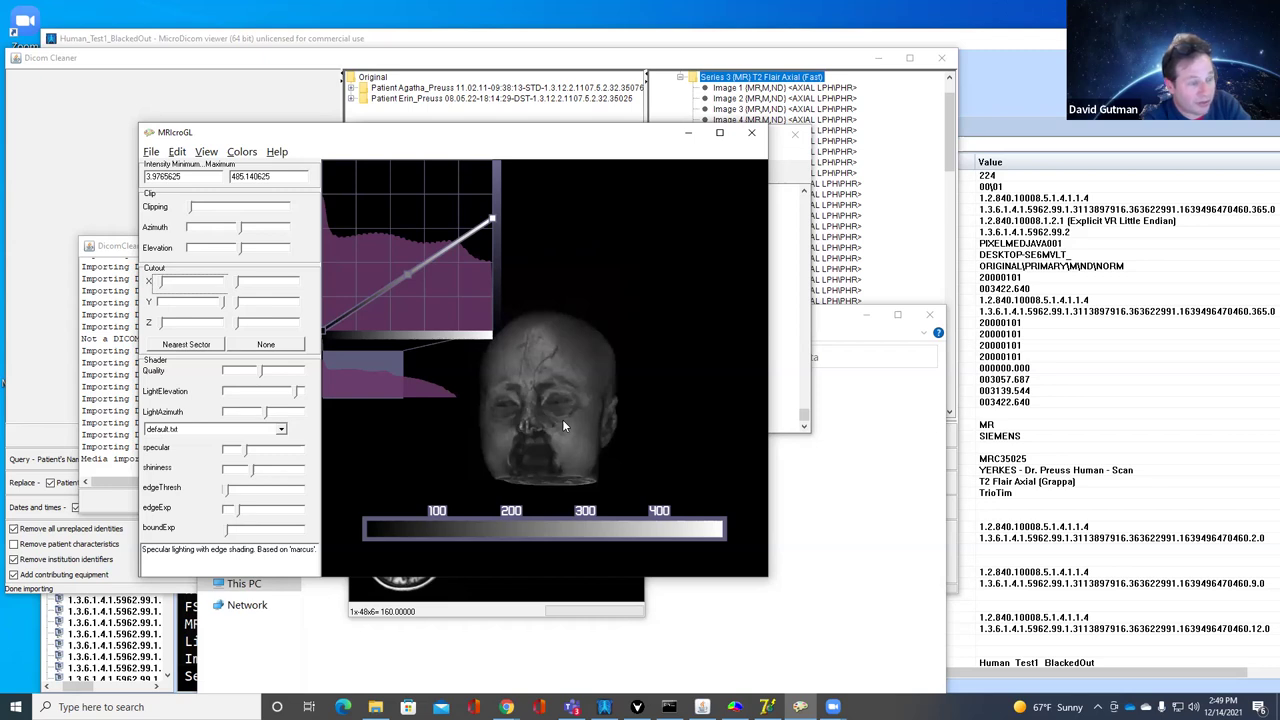
{"action": "left_click", "coordinate": [750, 136]}
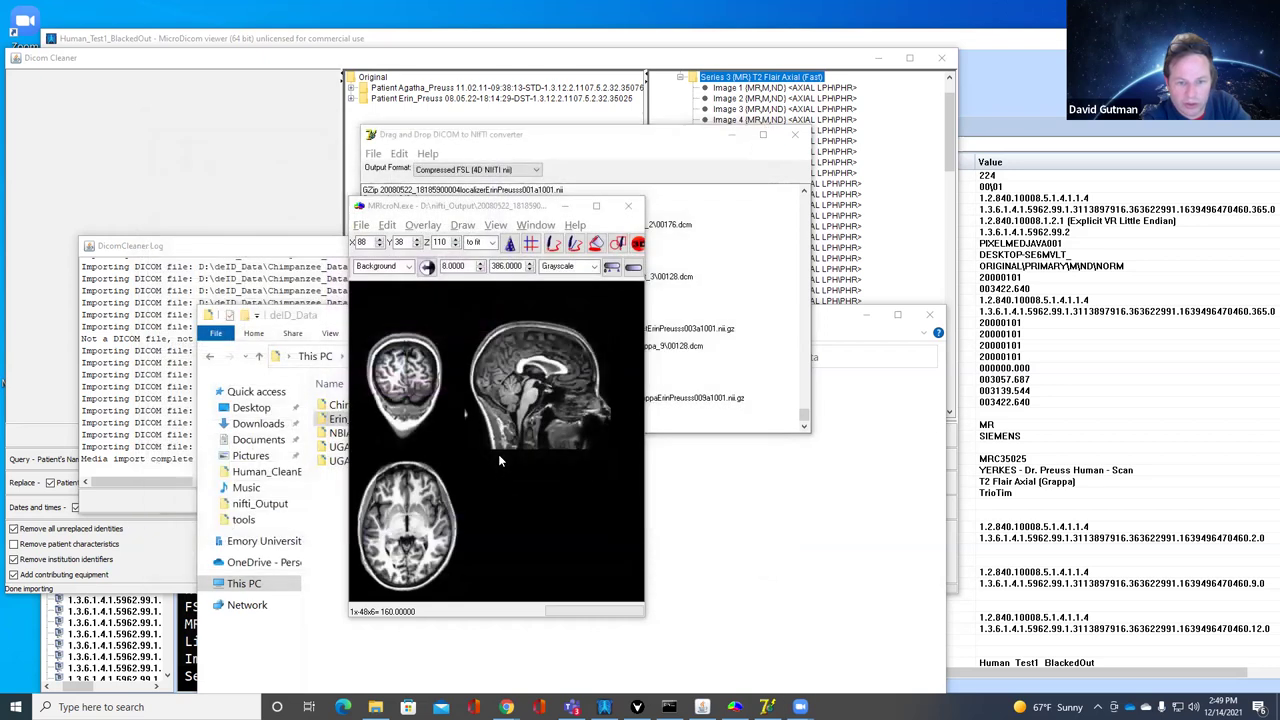
{"action": "left_click", "coordinate": [628, 206]}
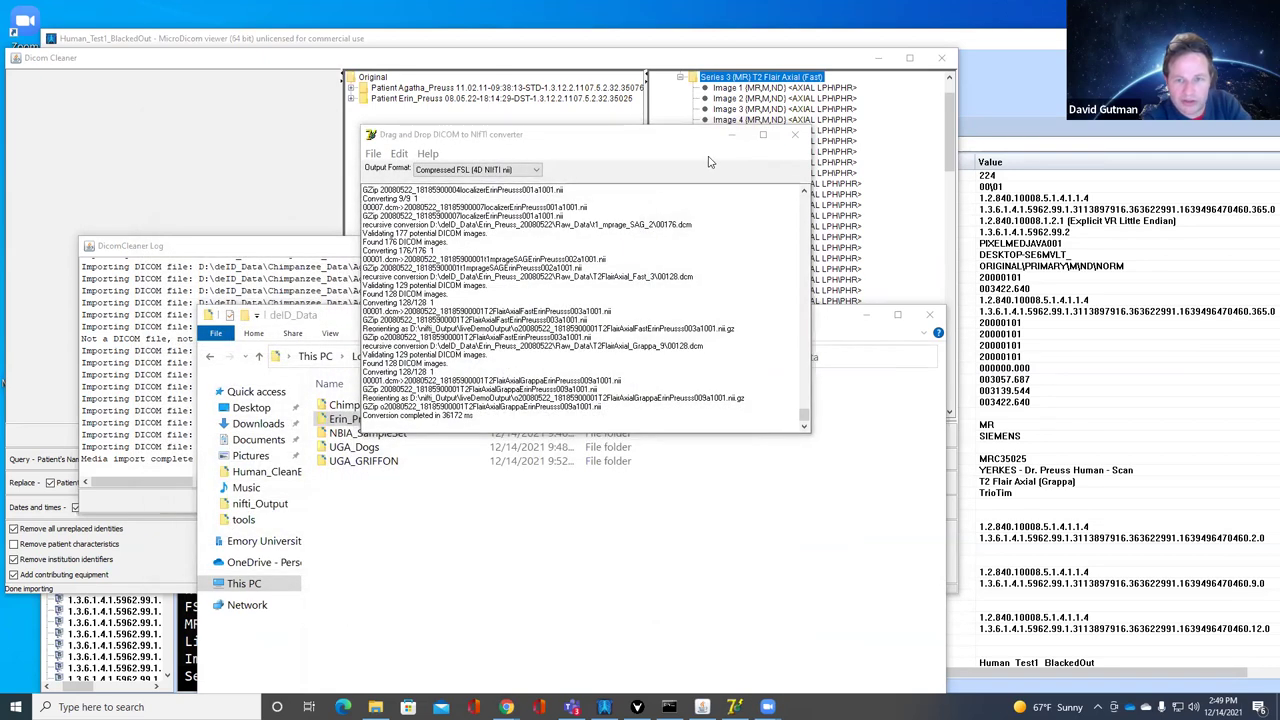
{"action": "left_click", "coordinate": [795, 136]}
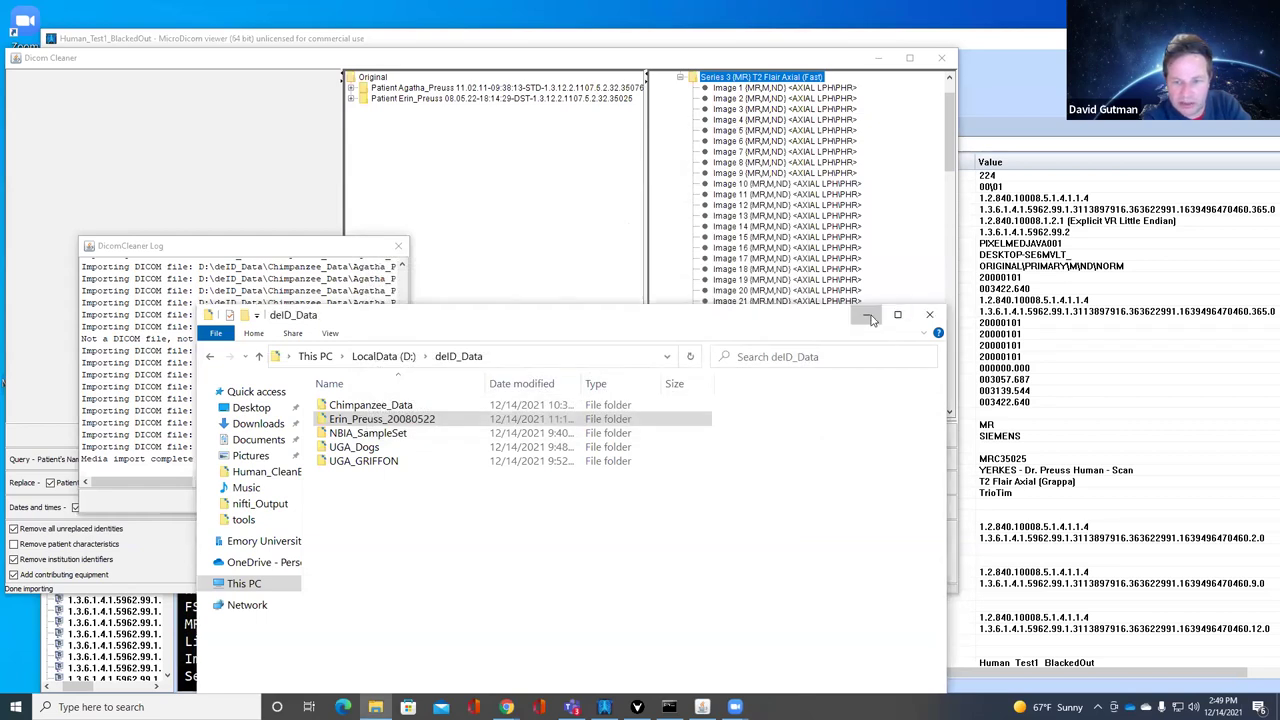
Step: Bring DicomCleaner forward and expand both the human and chimpanzee patients in the Original tree
{"action": "left_click", "coordinate": [476, 99]}
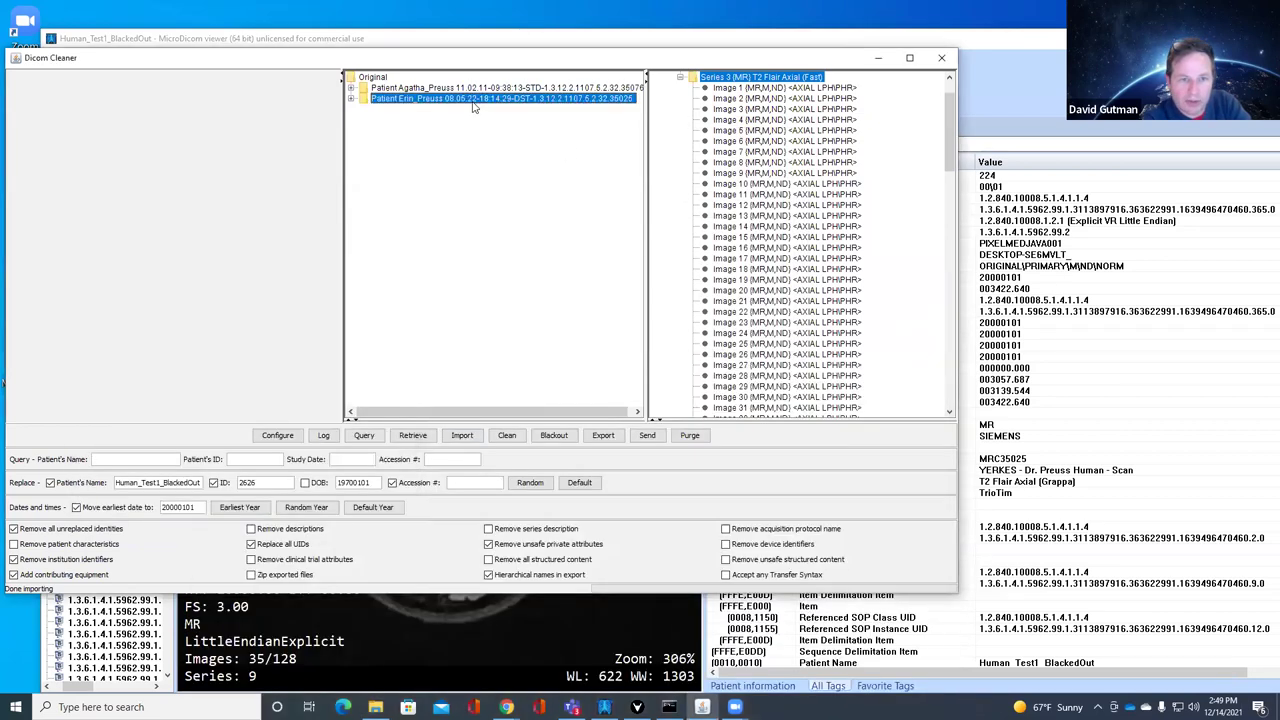
{"action": "left_click", "coordinate": [414, 88]}
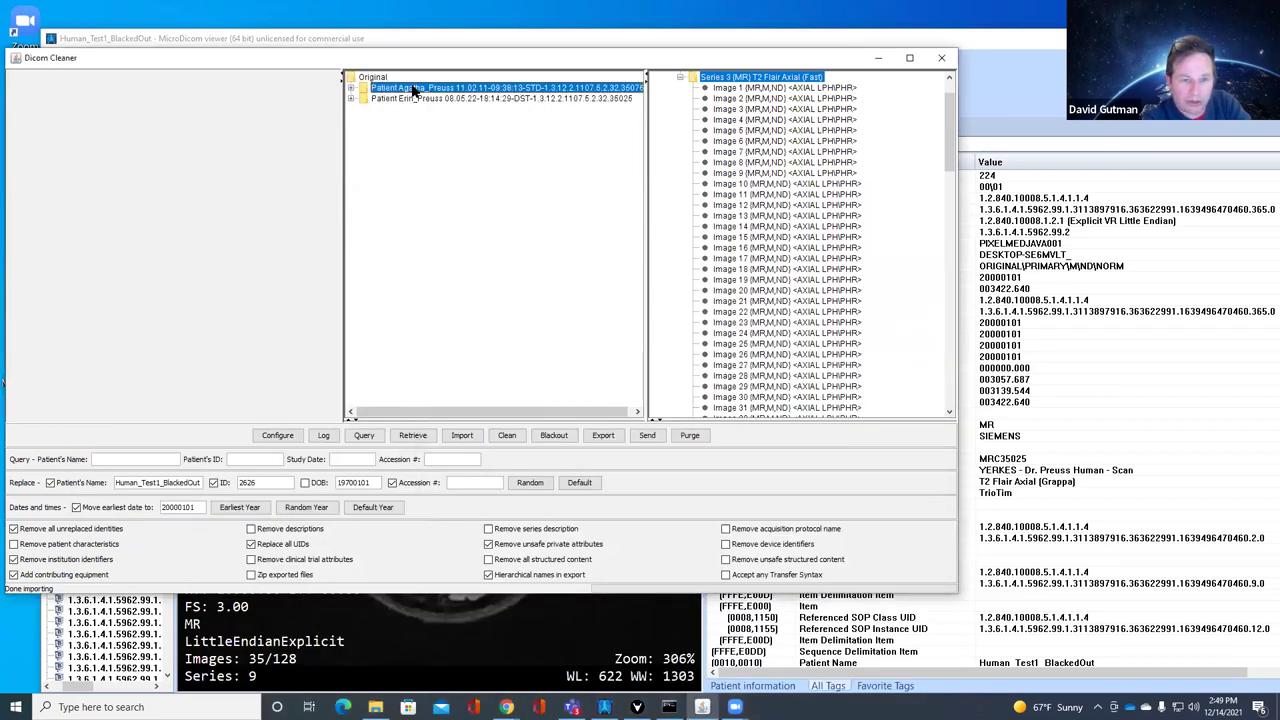
{"action": "left_click", "coordinate": [351, 99]}
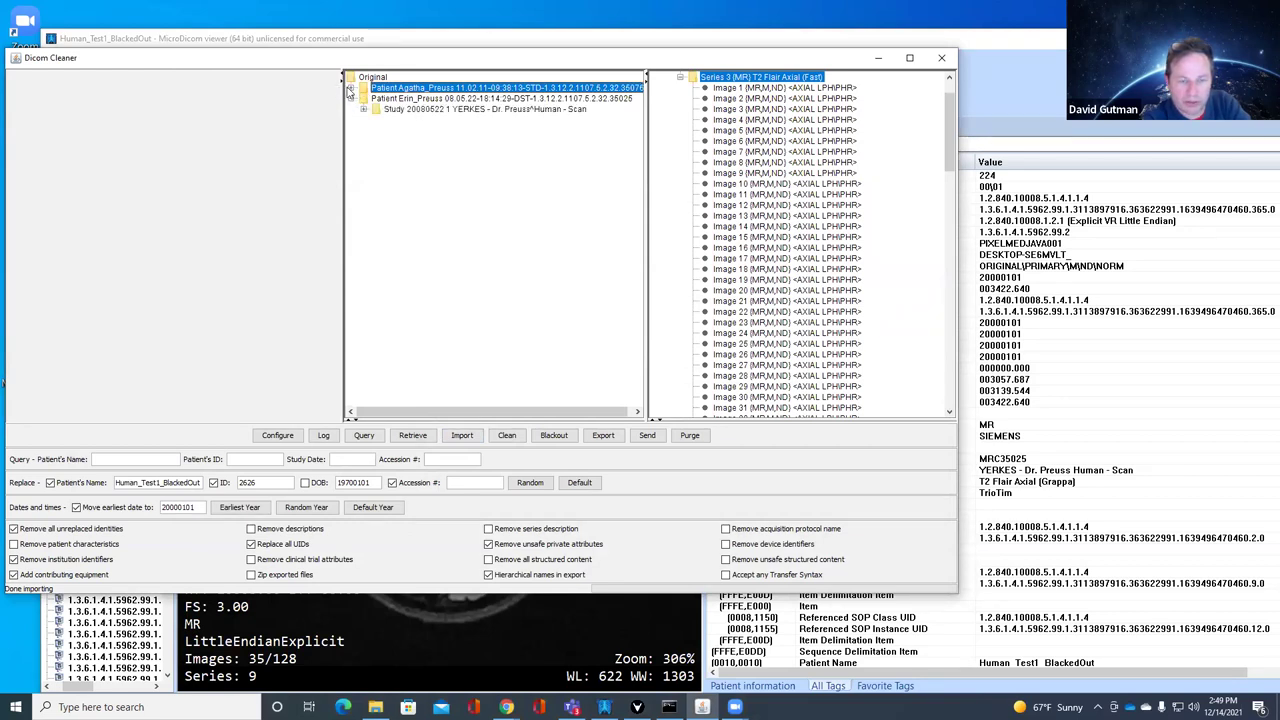
{"action": "left_click", "coordinate": [352, 89]}
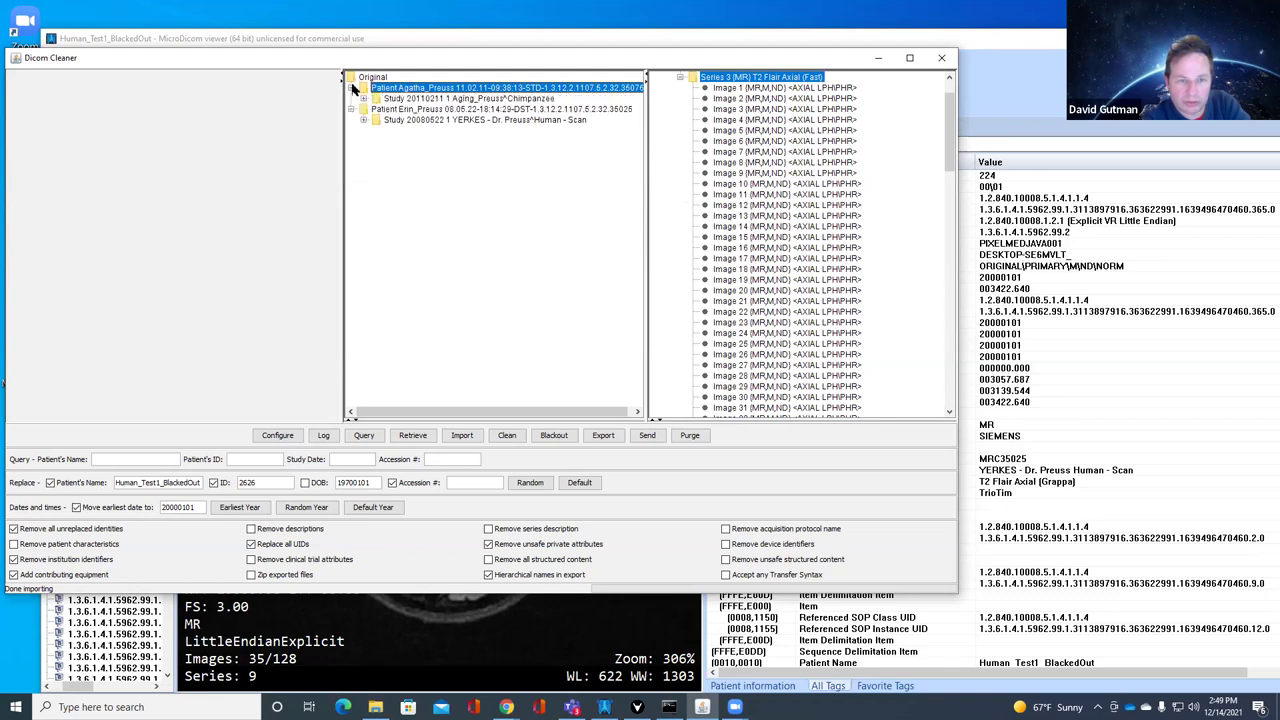
Step: Expand the chimpanzee study to list its series and purge the previously cleaned files
{"action": "left_click", "coordinate": [462, 99]}
{"action": "left_click", "coordinate": [364, 99]}
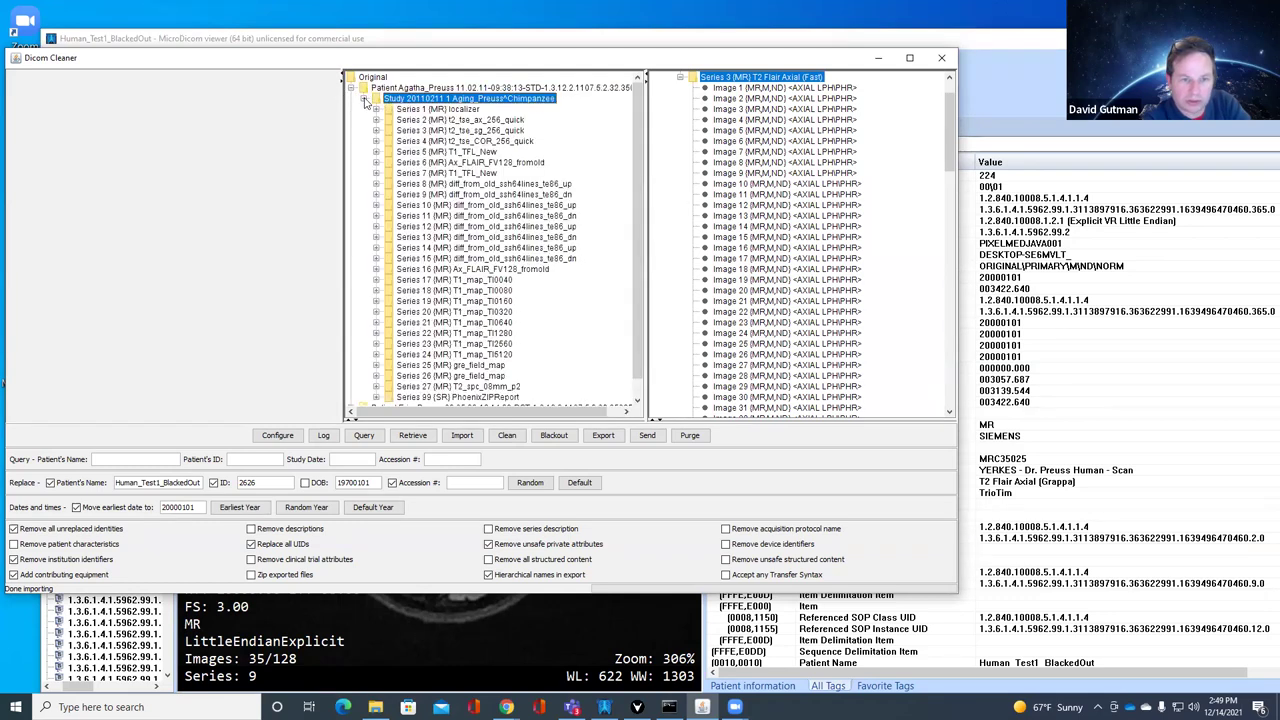
{"action": "left_click", "coordinate": [691, 436]}
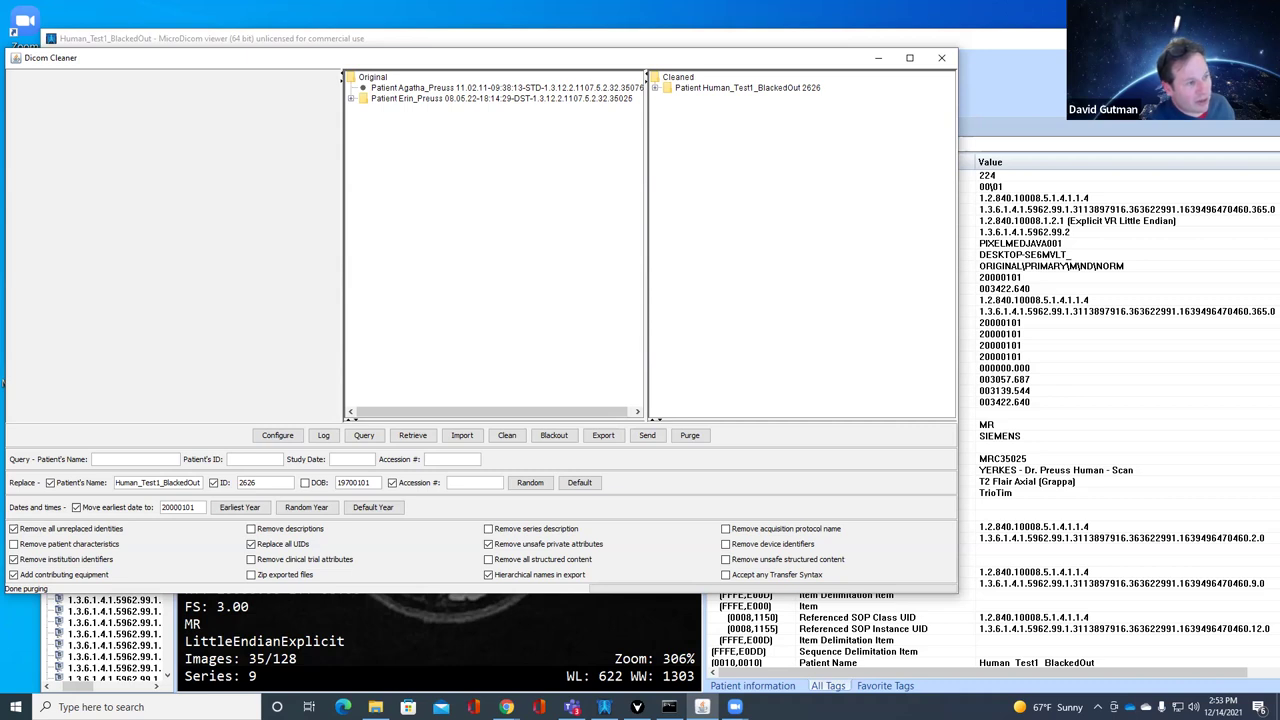
Step: Expand the human patient and its YERKES study, then select Series 2 (MR) t1_mprage_SAG
{"action": "left_click", "coordinate": [466, 99]}
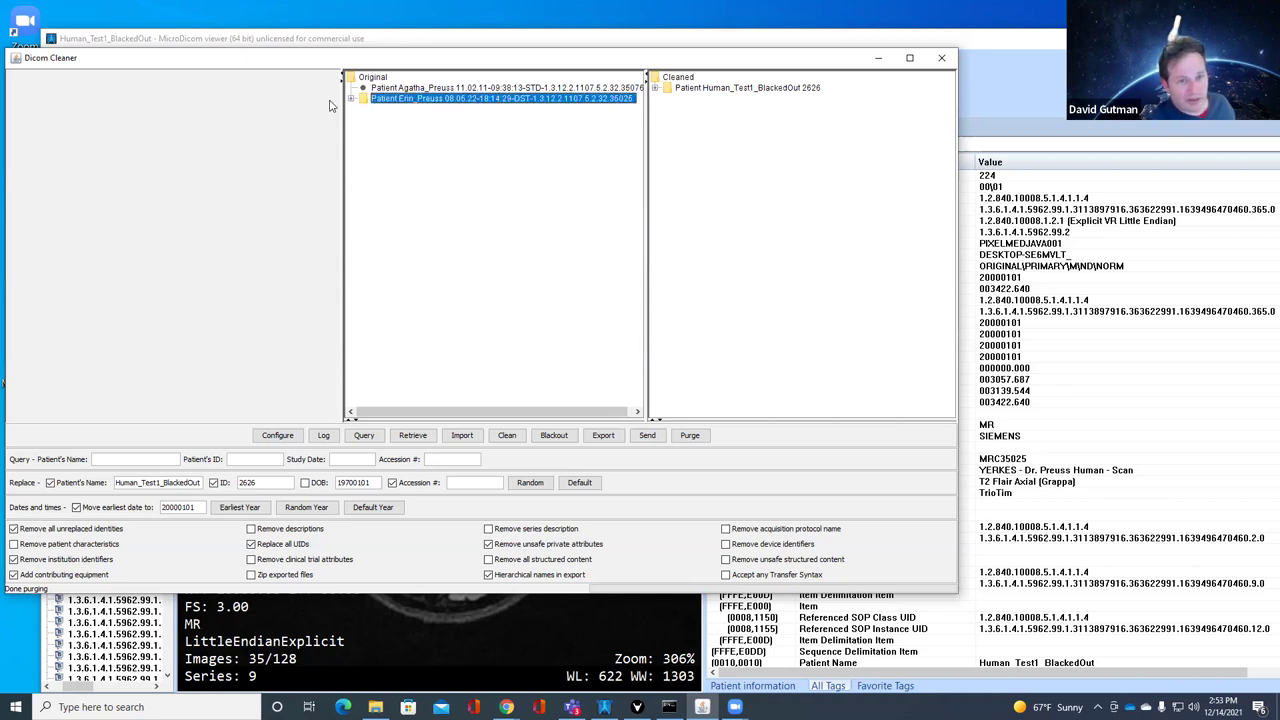
{"action": "left_click", "coordinate": [352, 98]}
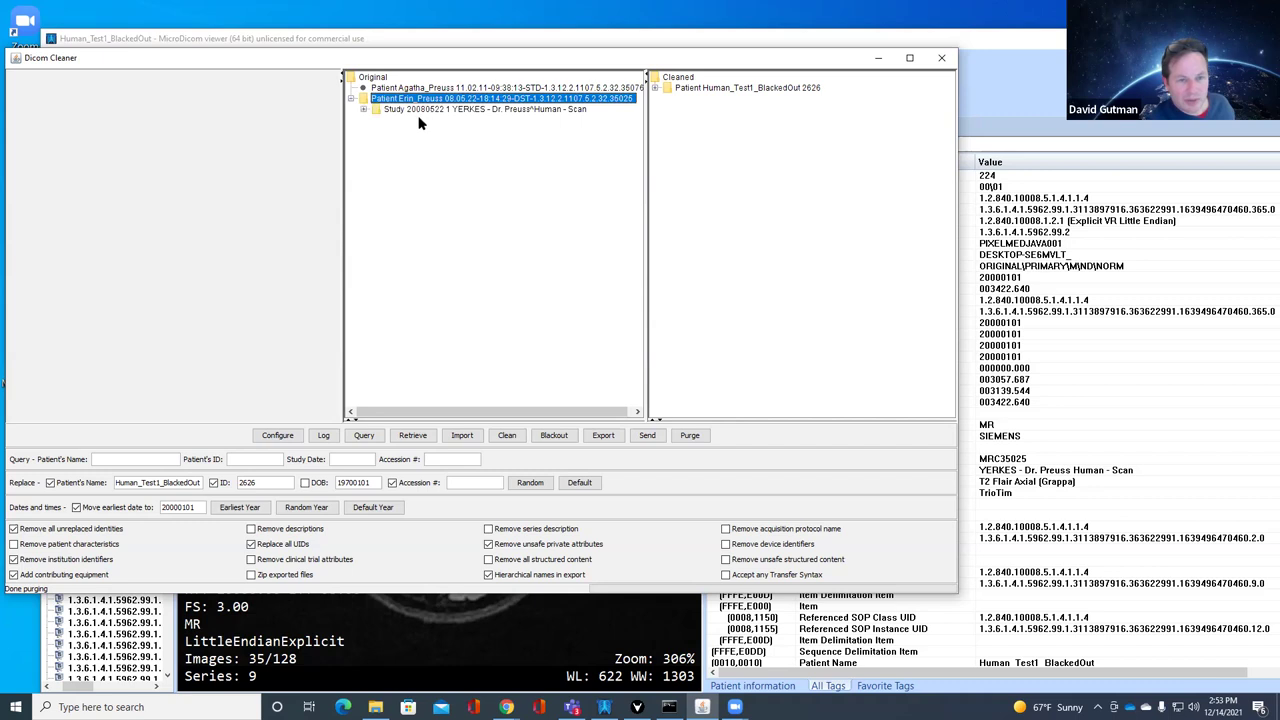
{"action": "left_click", "coordinate": [459, 110]}
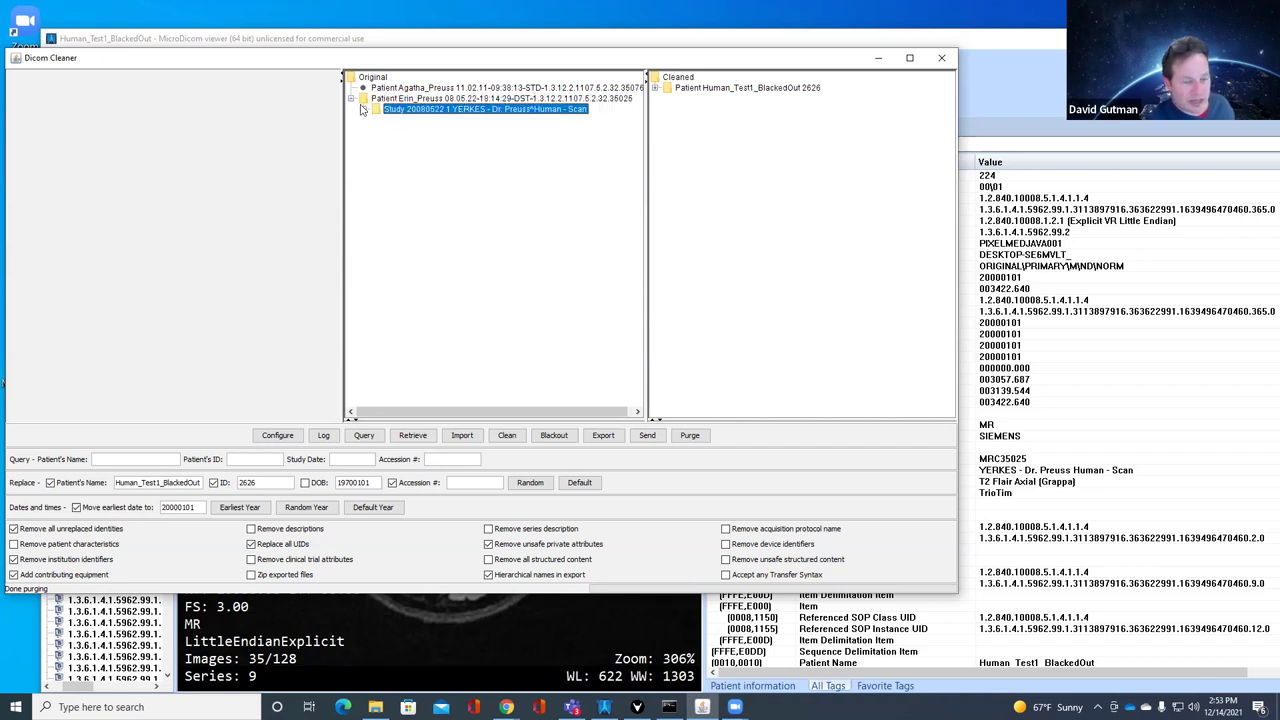
{"action": "left_click", "coordinate": [364, 110]}
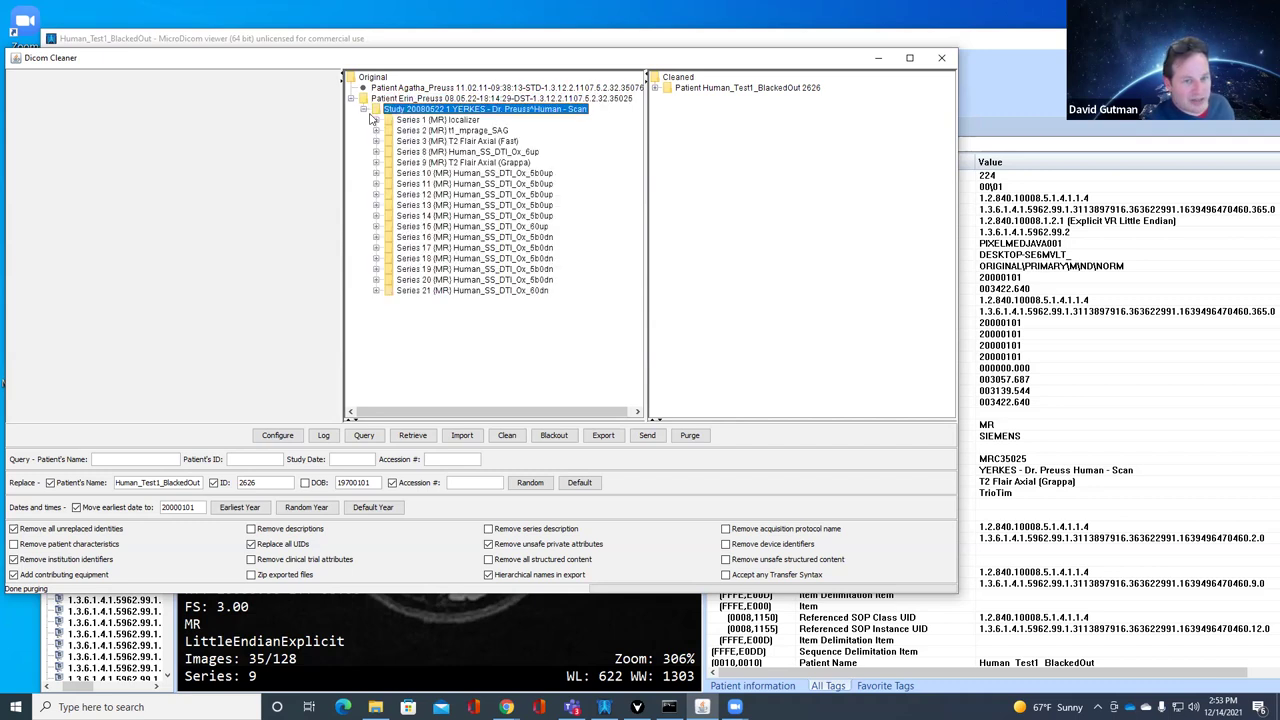
{"action": "left_click", "coordinate": [452, 131]}
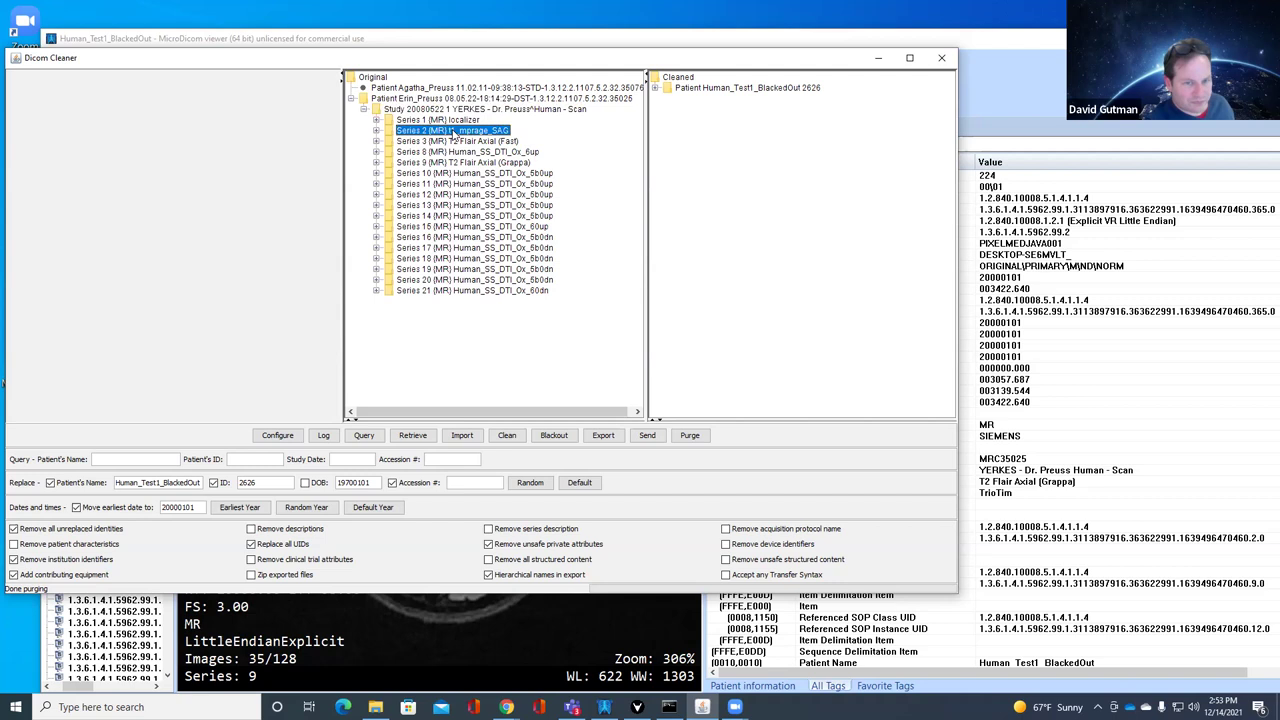
Step: Clean the t1_mprage_SAG series, also replacing DOB and removing descriptions and clinical trial attributes
{"action": "left_click", "coordinate": [507, 437]}
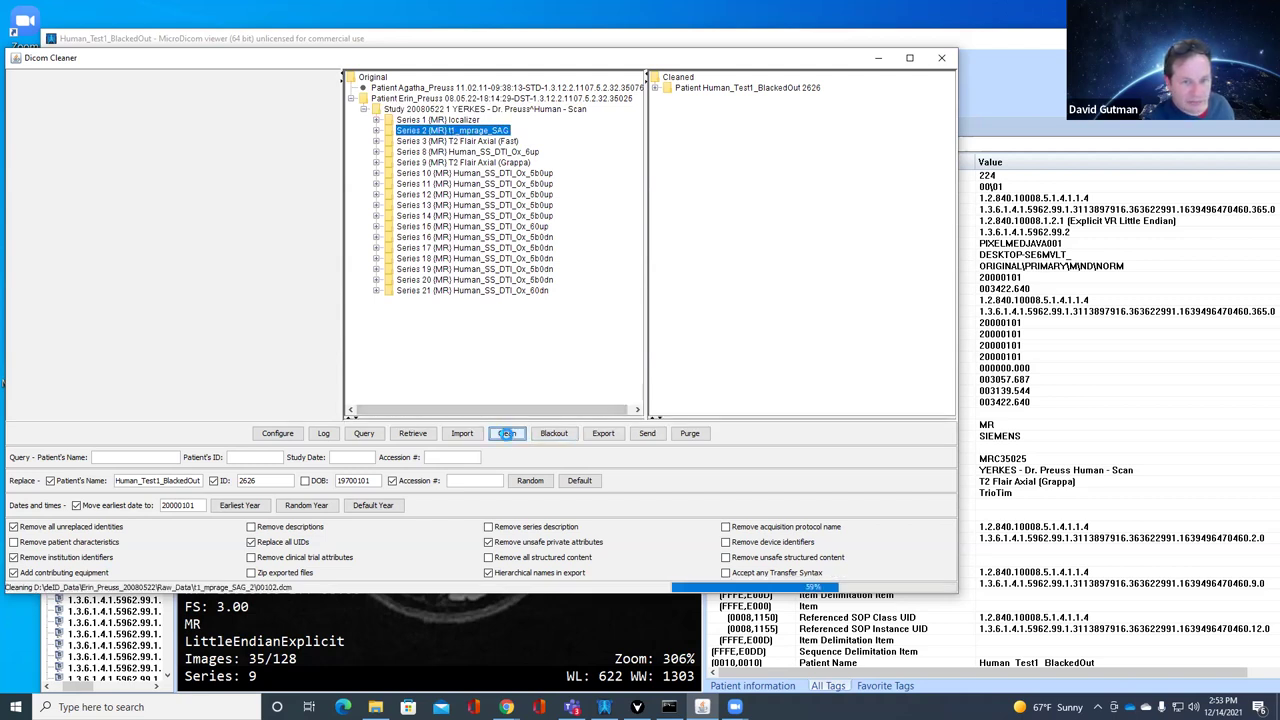
{"action": "left_click", "coordinate": [308, 484]}
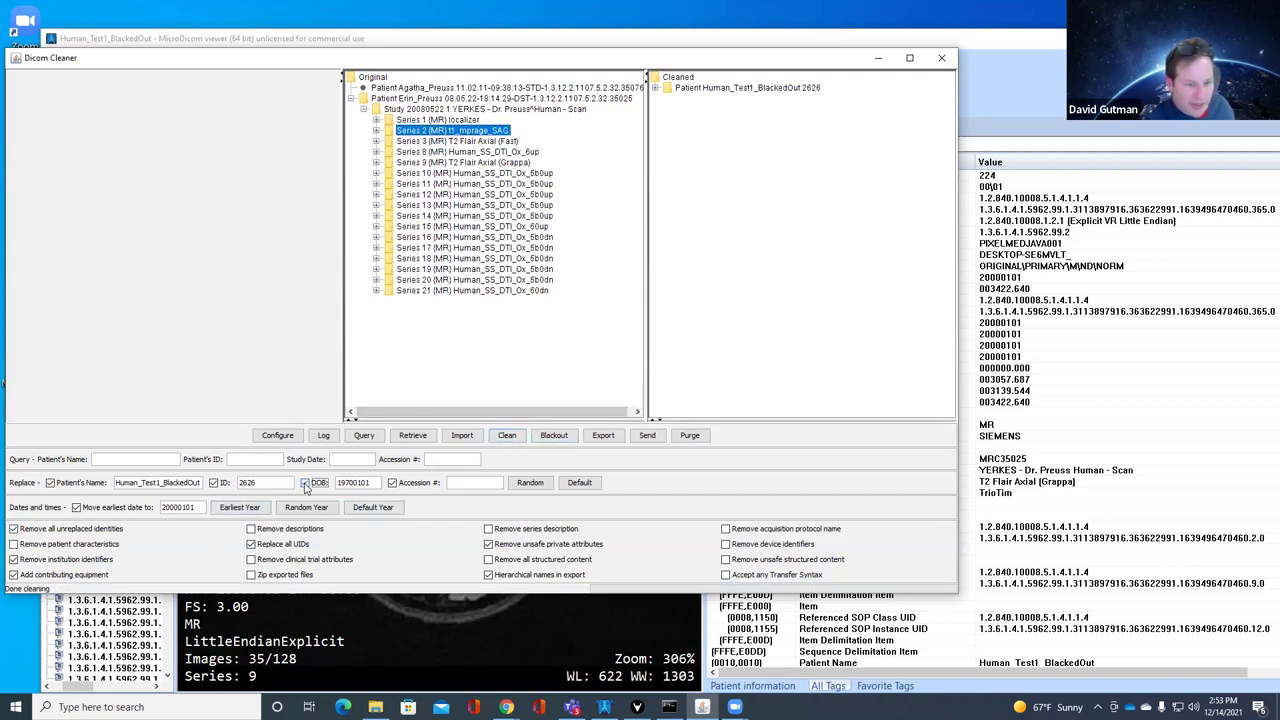
{"action": "left_click", "coordinate": [262, 531]}
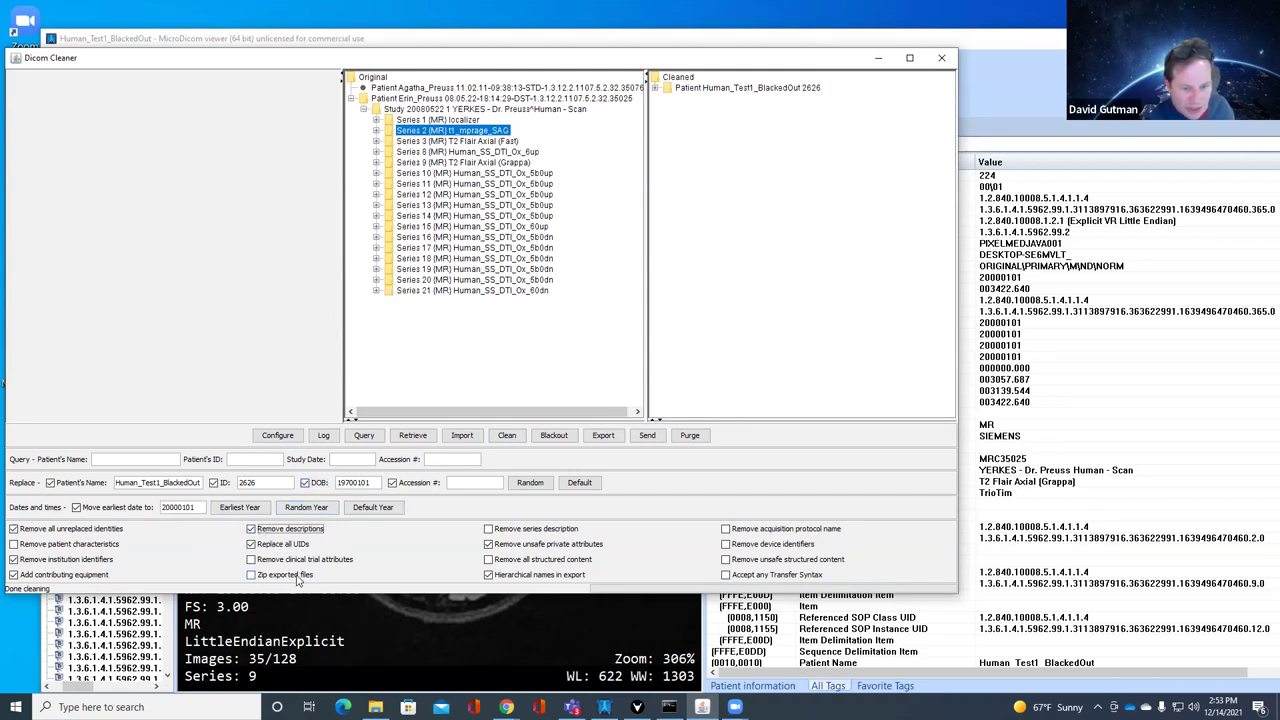
{"action": "left_click", "coordinate": [285, 561]}
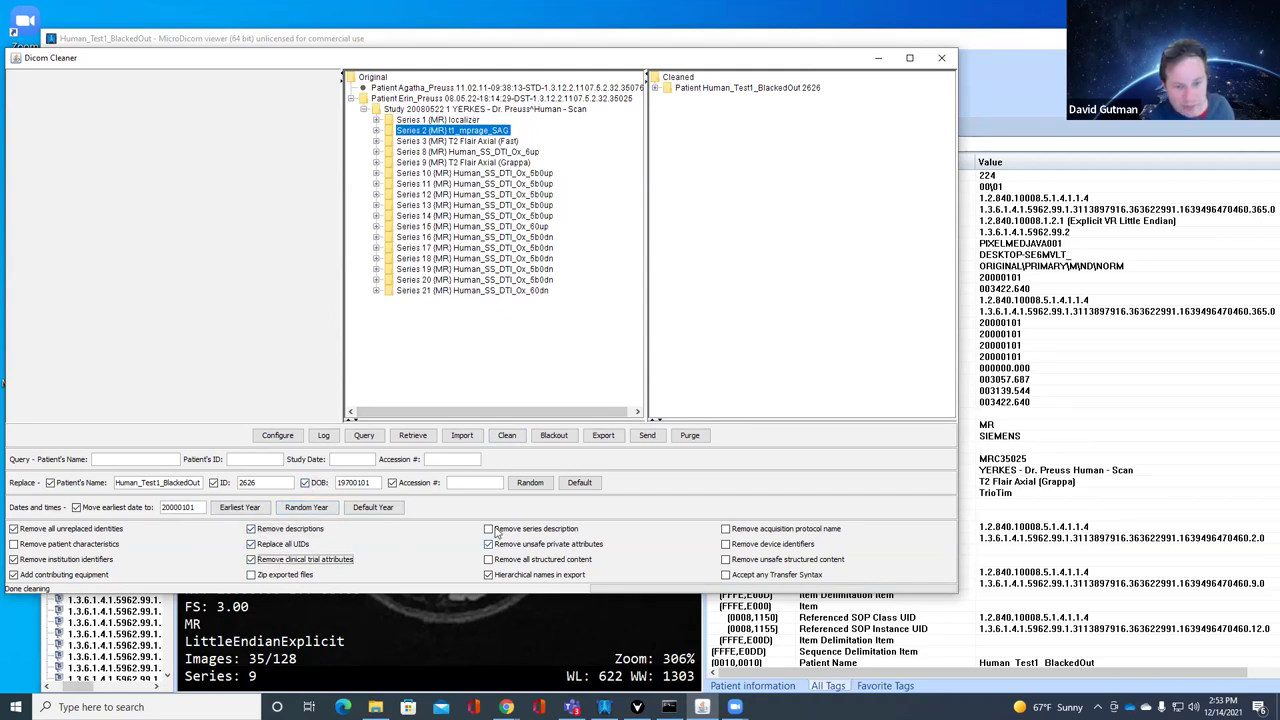
Step: Also remove series description, protocol name, device identifiers, unsafe structured content and patient characteristics
{"action": "left_click", "coordinate": [490, 530]}
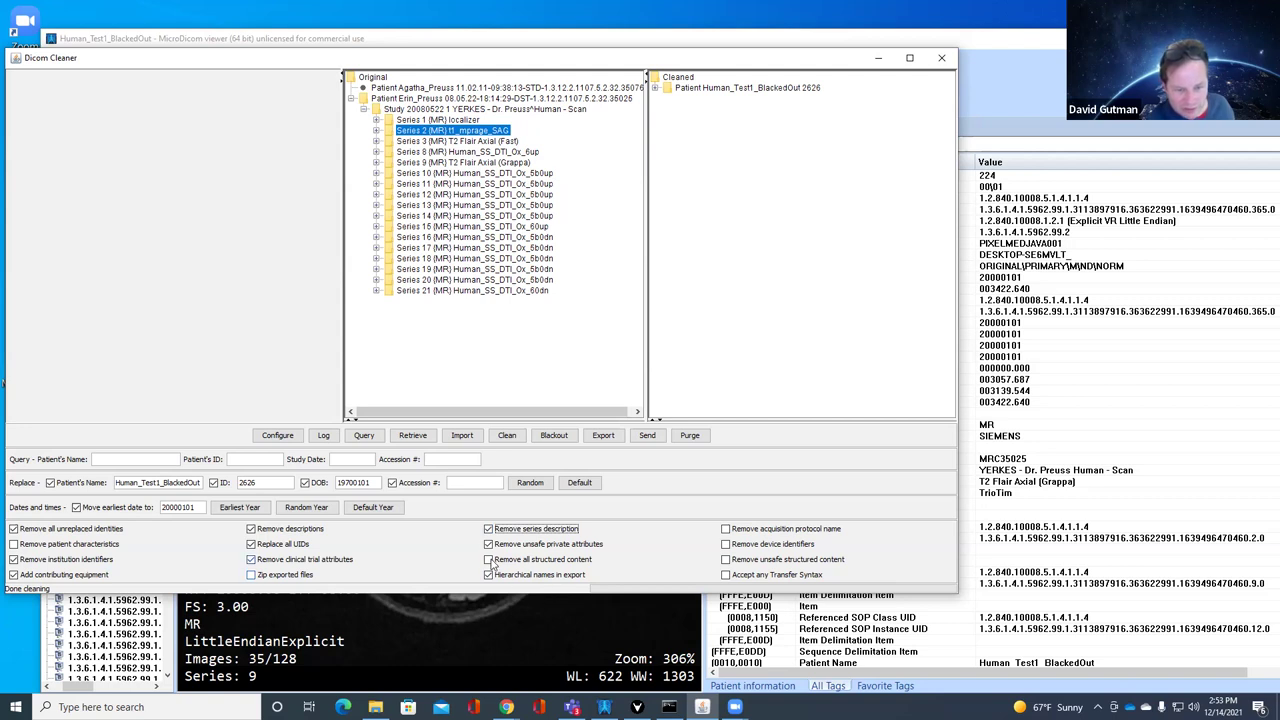
{"action": "left_click", "coordinate": [726, 531]}
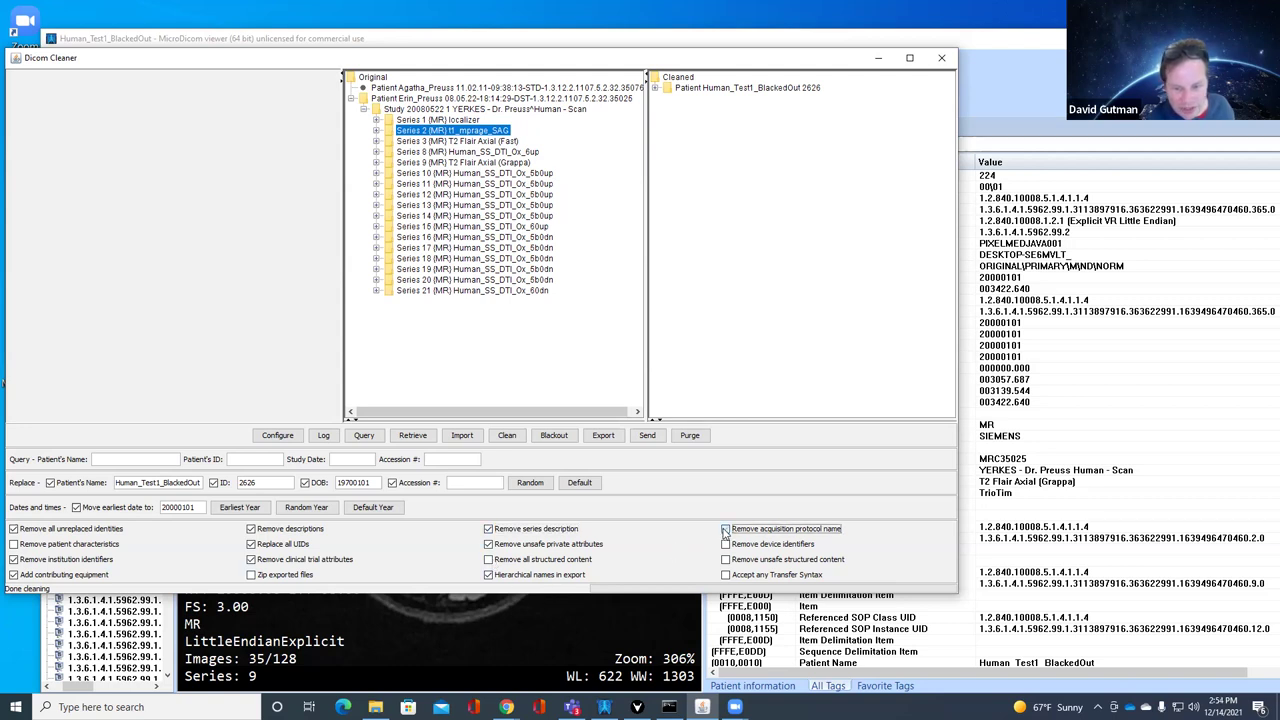
{"action": "left_click", "coordinate": [726, 545]}
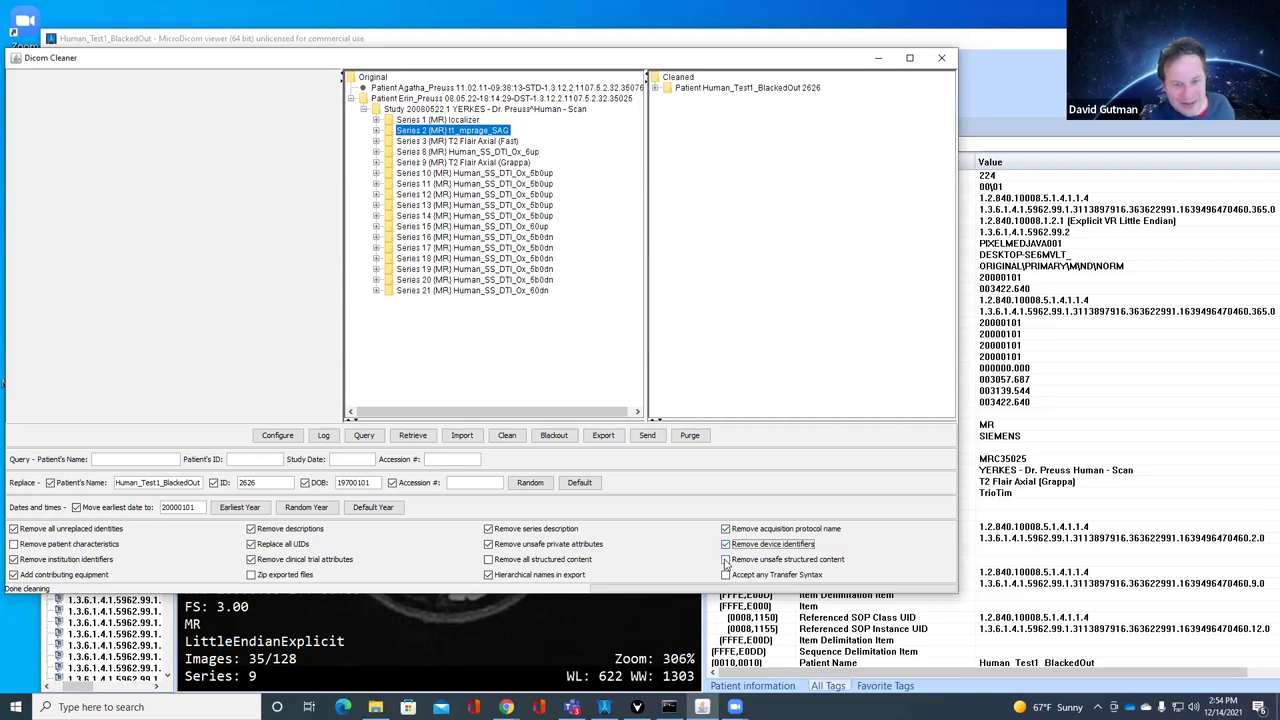
{"action": "left_click", "coordinate": [726, 561]}
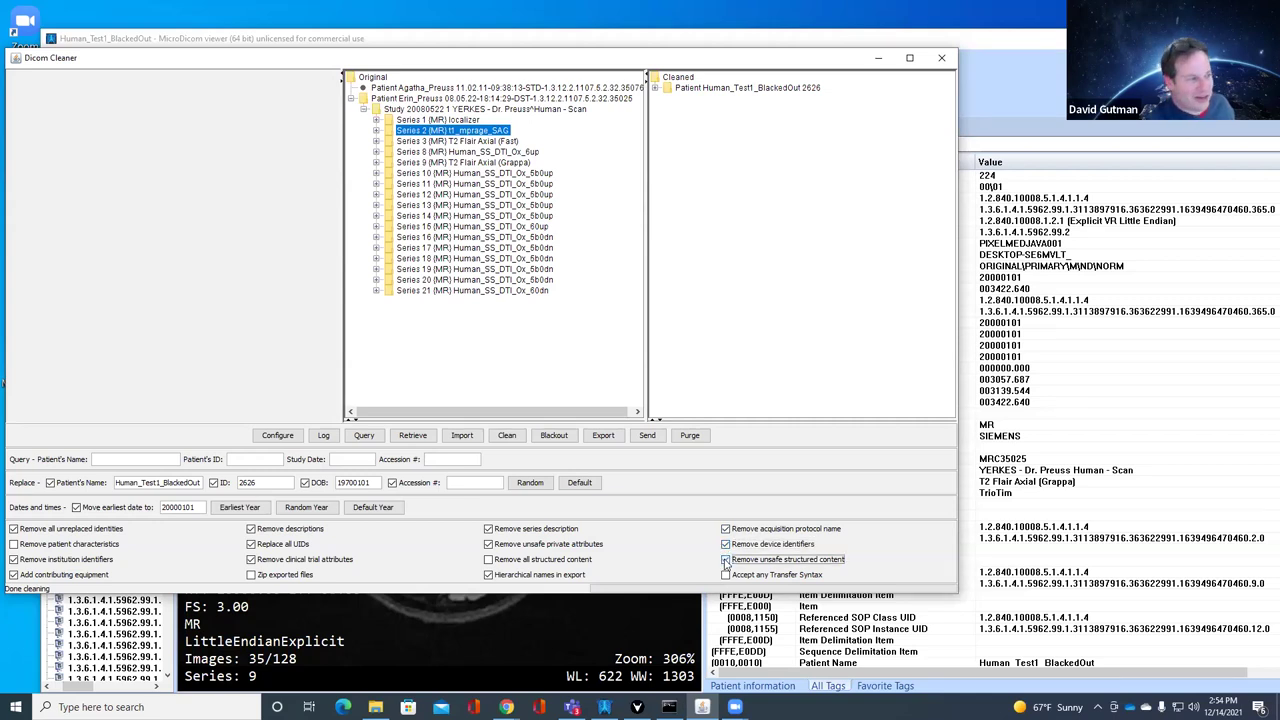
{"action": "left_click", "coordinate": [14, 544]}
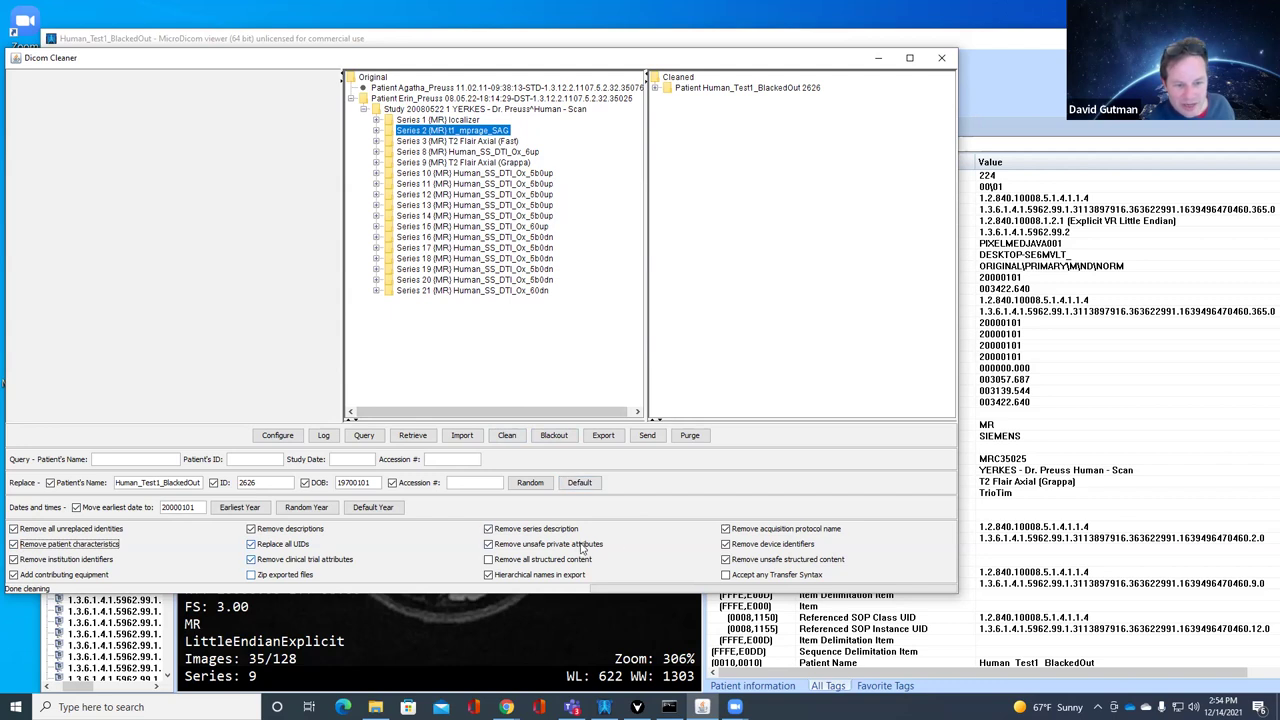
Step: Re-clean the t1_mprage_SAG series with the stricter settings and list its images
{"action": "left_click", "coordinate": [506, 435]}
{"action": "left_click", "coordinate": [554, 435]}
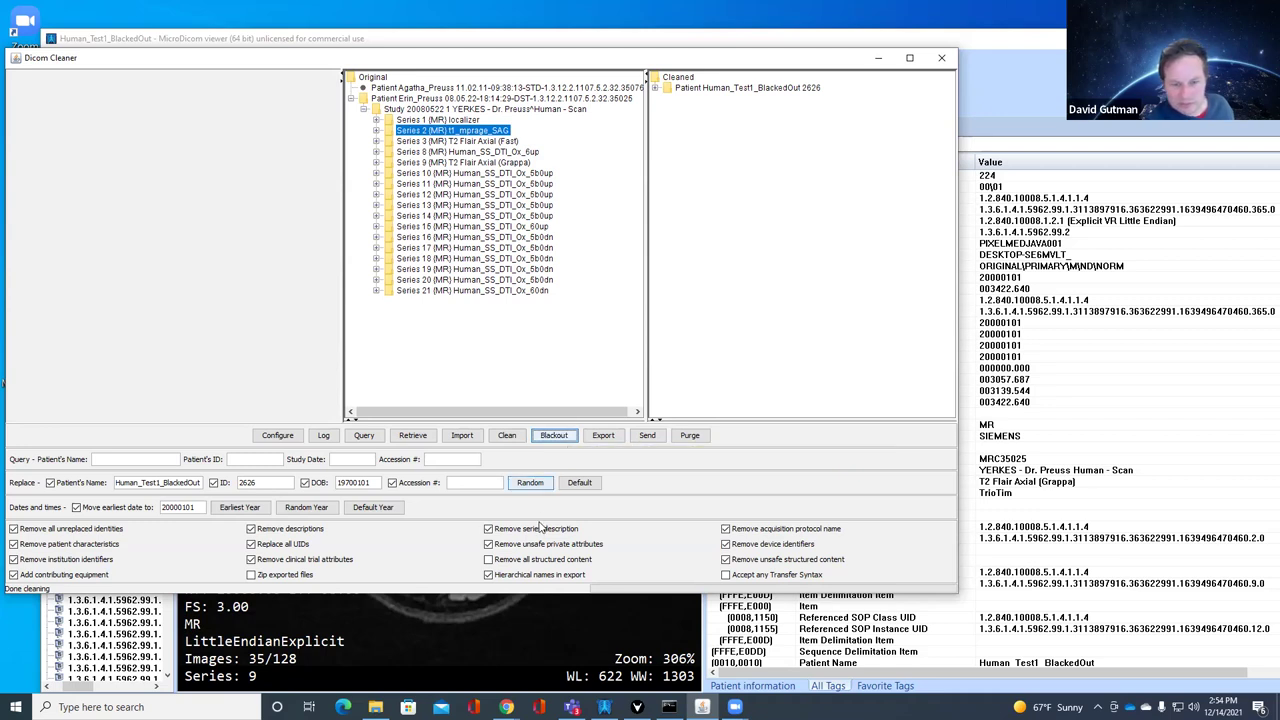
{"action": "left_click", "coordinate": [376, 130]}
Step: Select the cleaned Human_Test1_BlackedOut study 20000101 and open it in Image Blackout
{"action": "left_click", "coordinate": [684, 88]}
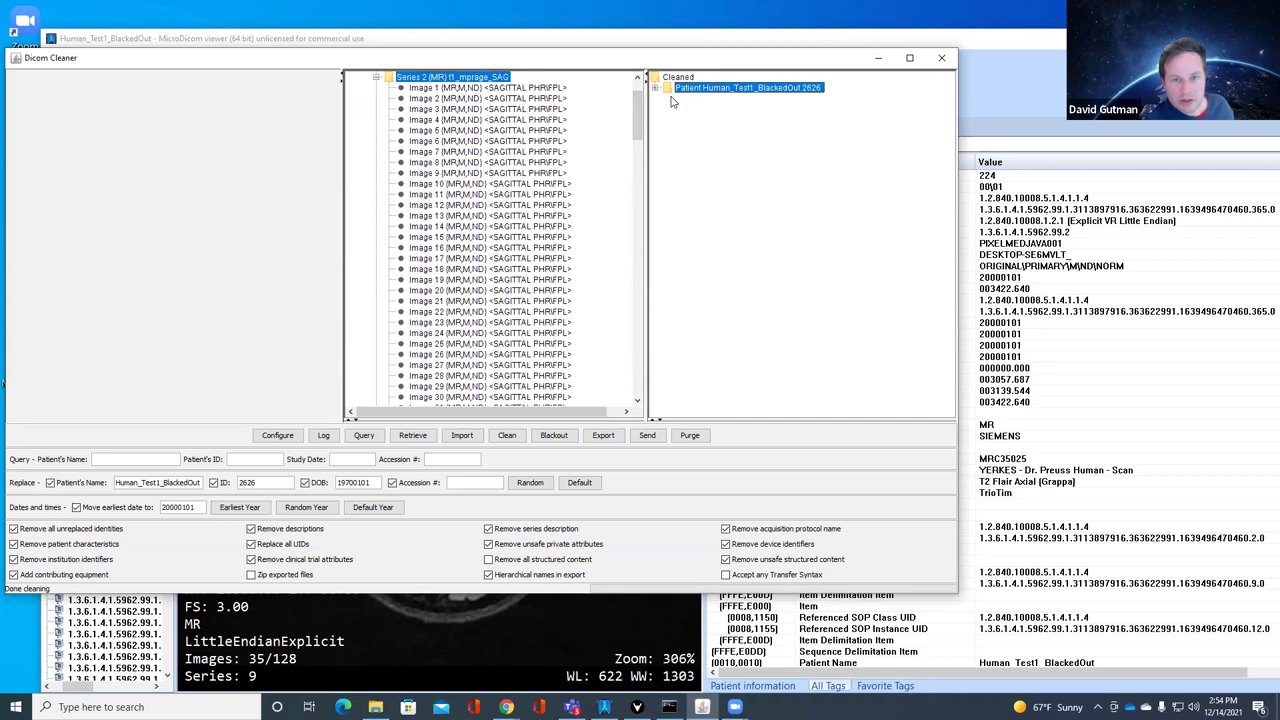
{"action": "left_click", "coordinate": [655, 88]}
{"action": "left_click", "coordinate": [708, 99]}
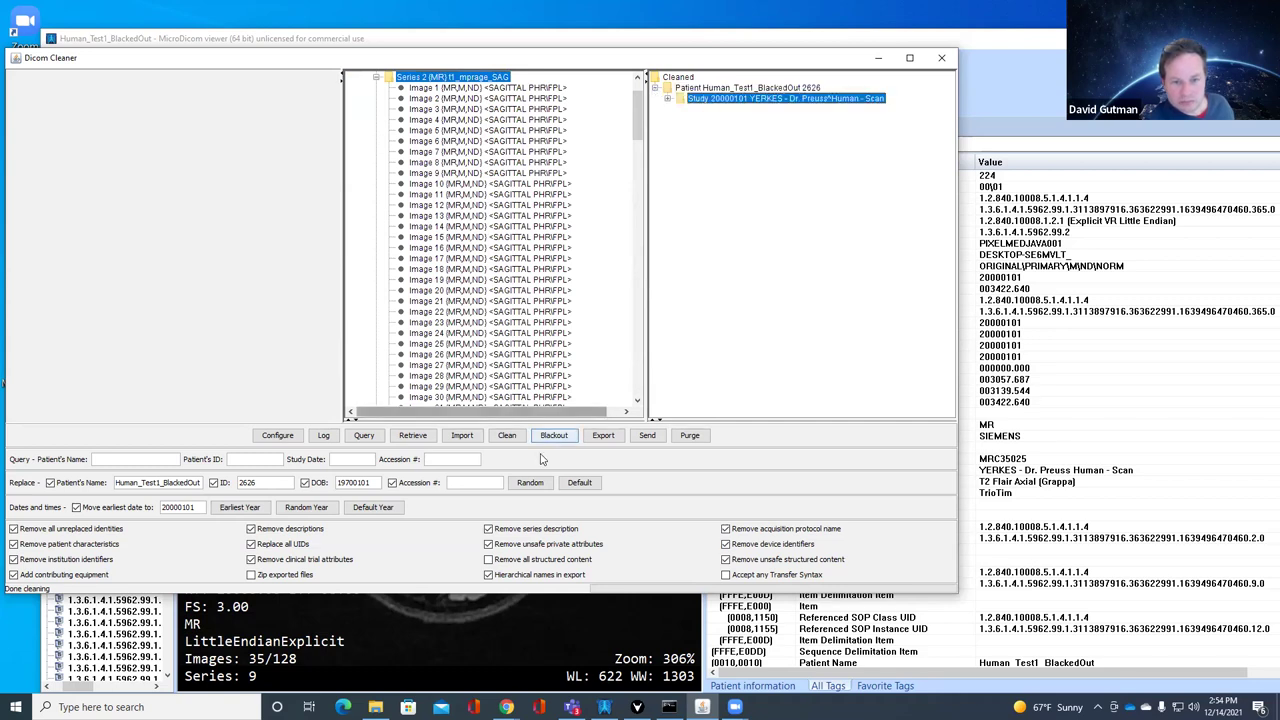
{"action": "left_click", "coordinate": [548, 438]}
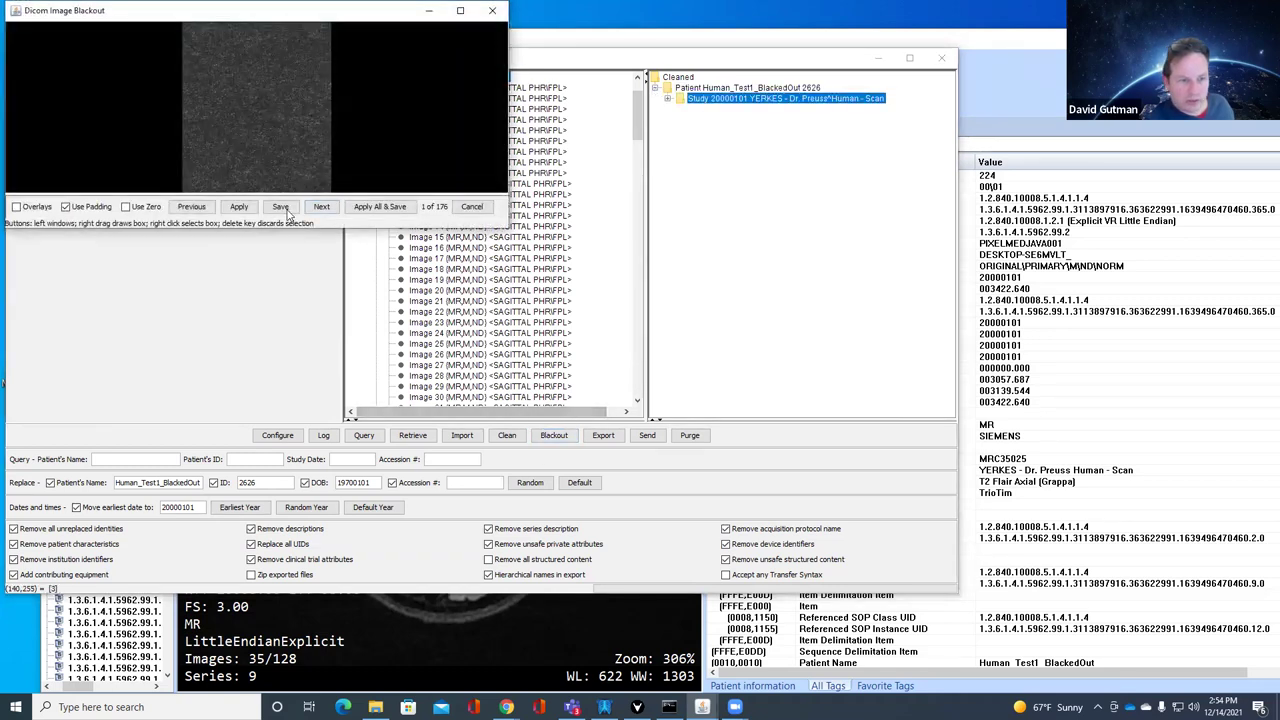
Step: Draw a blackout box on the t1_mprage_SAG images and Apply All & Save across all 176
{"action": "left_click", "coordinate": [321, 207]}
{"action": "left_click", "coordinate": [321, 207]}
{"action": "left_click", "coordinate": [321, 207]}
{"action": "left_click", "coordinate": [321, 207]}
{"action": "left_click", "coordinate": [321, 207]}
{"action": "left_click", "coordinate": [321, 207]}
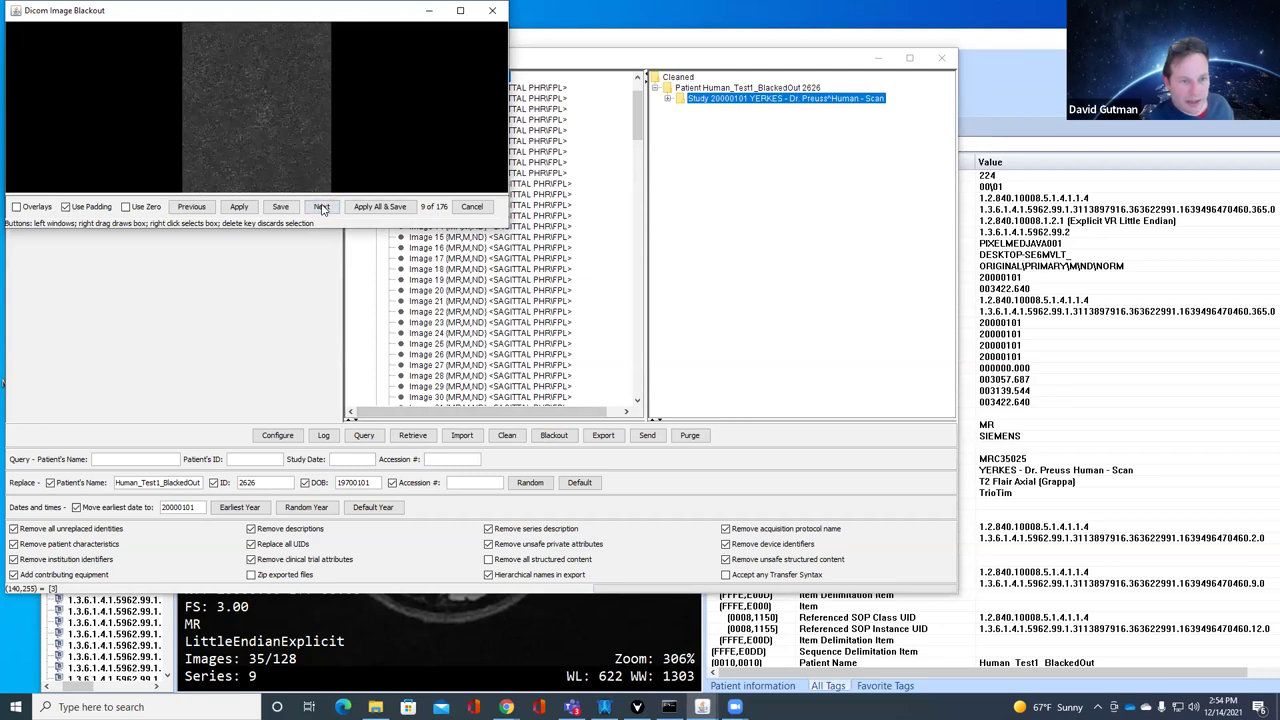
{"action": "left_click", "coordinate": [321, 207]}
{"action": "left_click", "coordinate": [321, 207]}
{"action": "left_click", "coordinate": [321, 207]}
{"action": "left_click", "coordinate": [321, 207]}
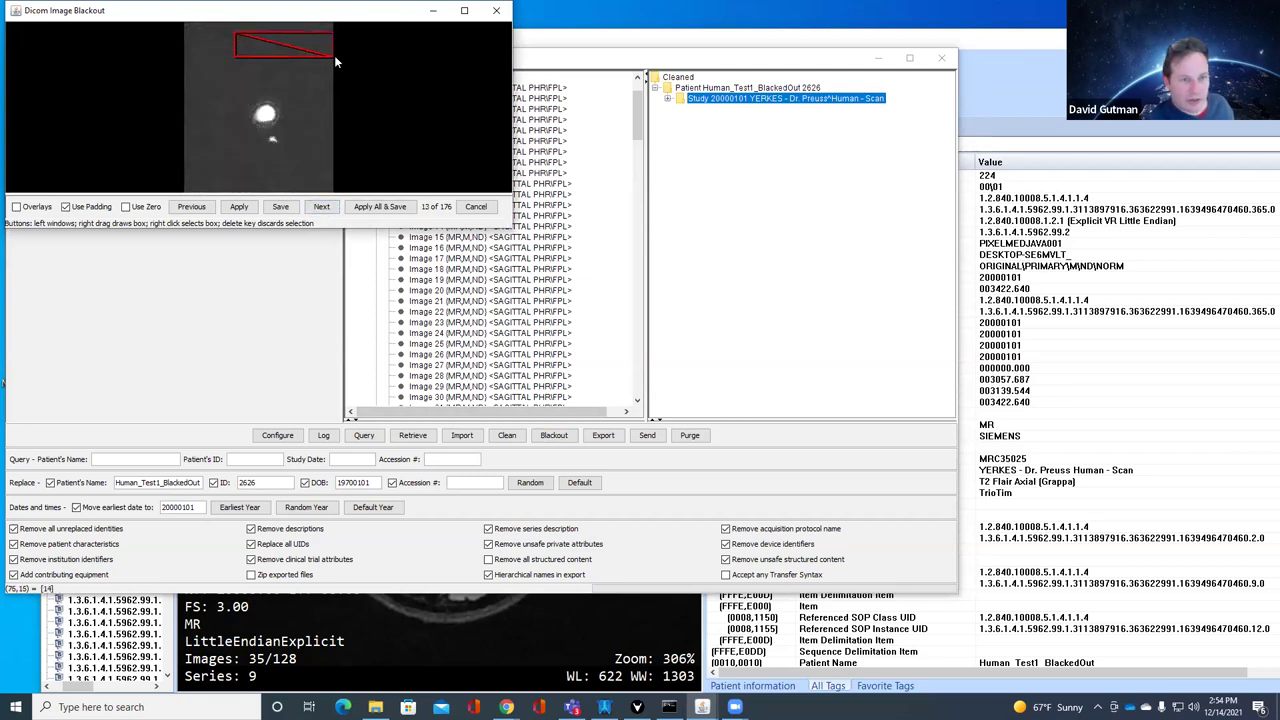
{"action": "left_click_drag", "start_coordinate": [334, 55], "coordinate": [334, 56]}
{"action": "left_click", "coordinate": [376, 206]}
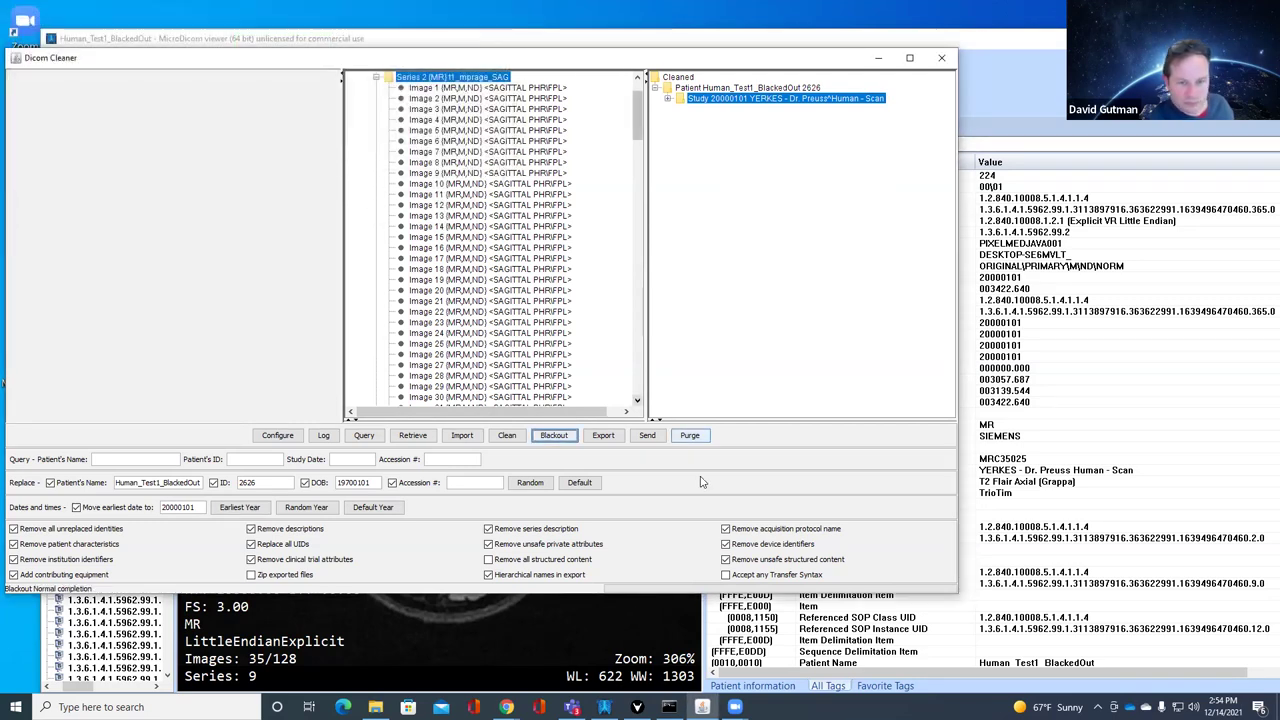
Step: Export the cleaned series into a new SecondPatientDemo folder under D:\deID_output\LiveDemo
{"action": "left_click", "coordinate": [603, 435]}
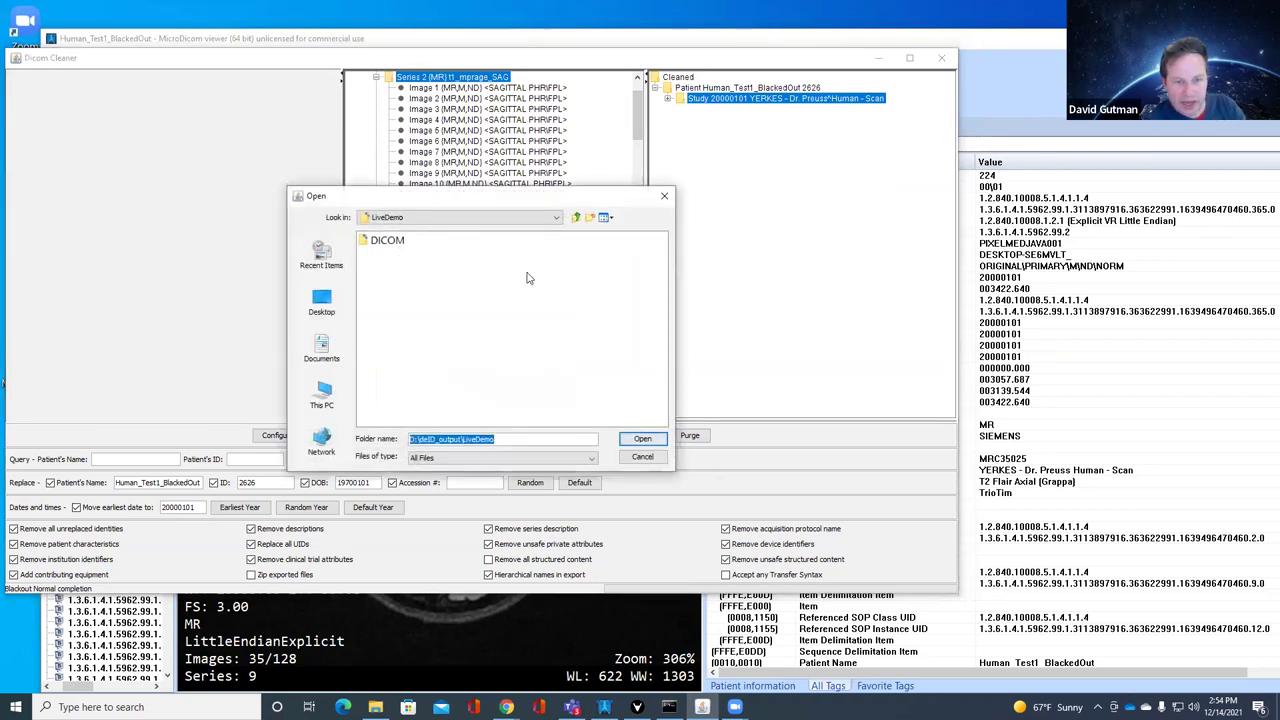
{"action": "left_click", "coordinate": [590, 218]}
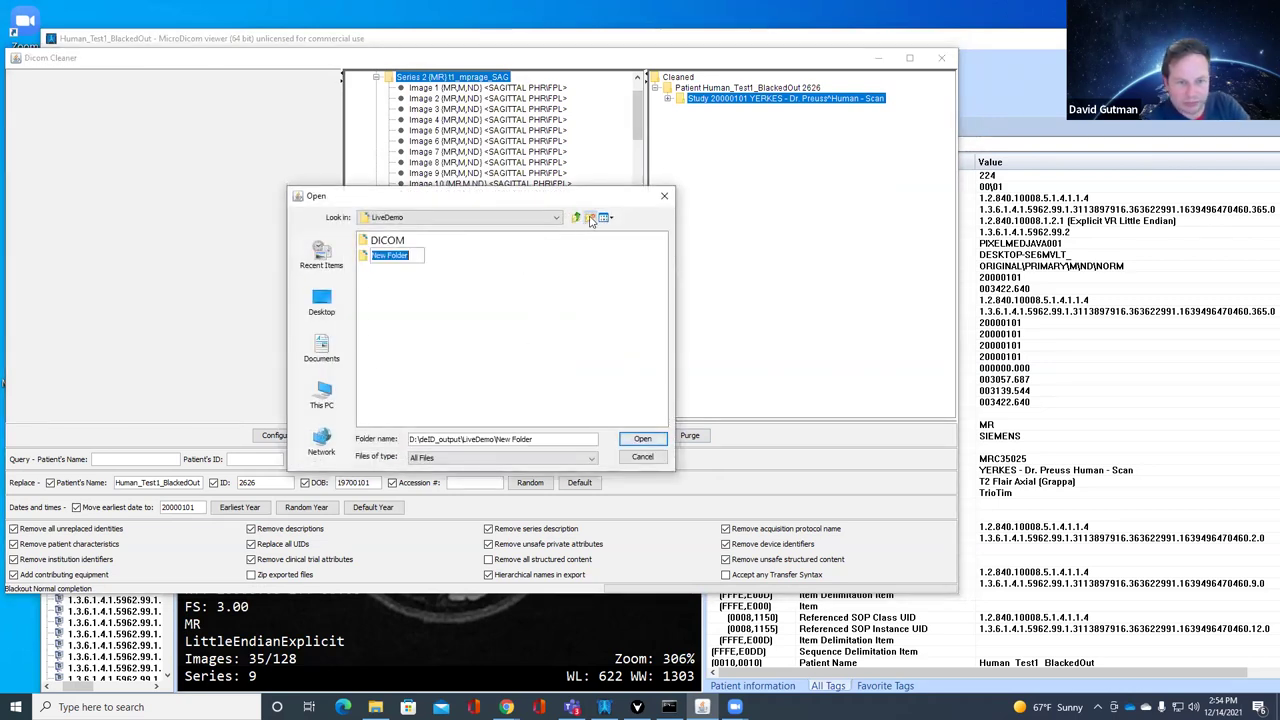
{"action": "type", "text": "SecondPatient"}
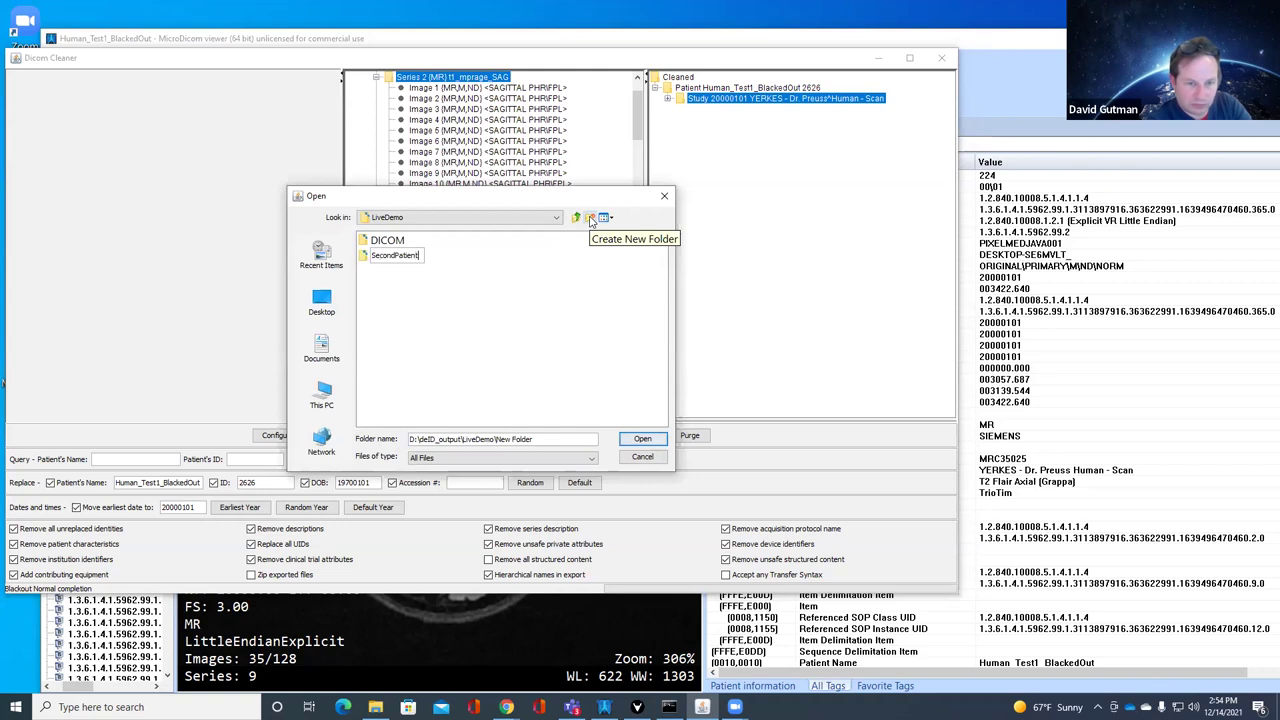
{"action": "key", "text": "Return"}
{"action": "key", "text": "Return"}
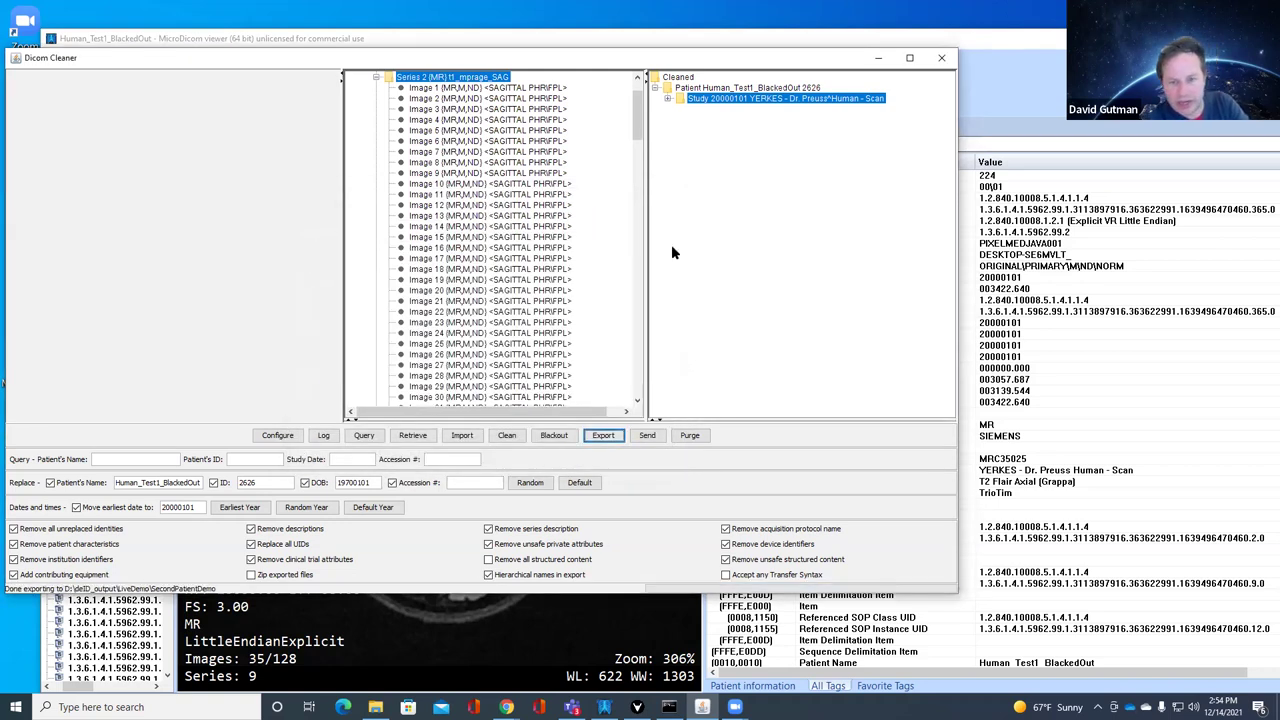
{"action": "left_click", "coordinate": [604, 707]}
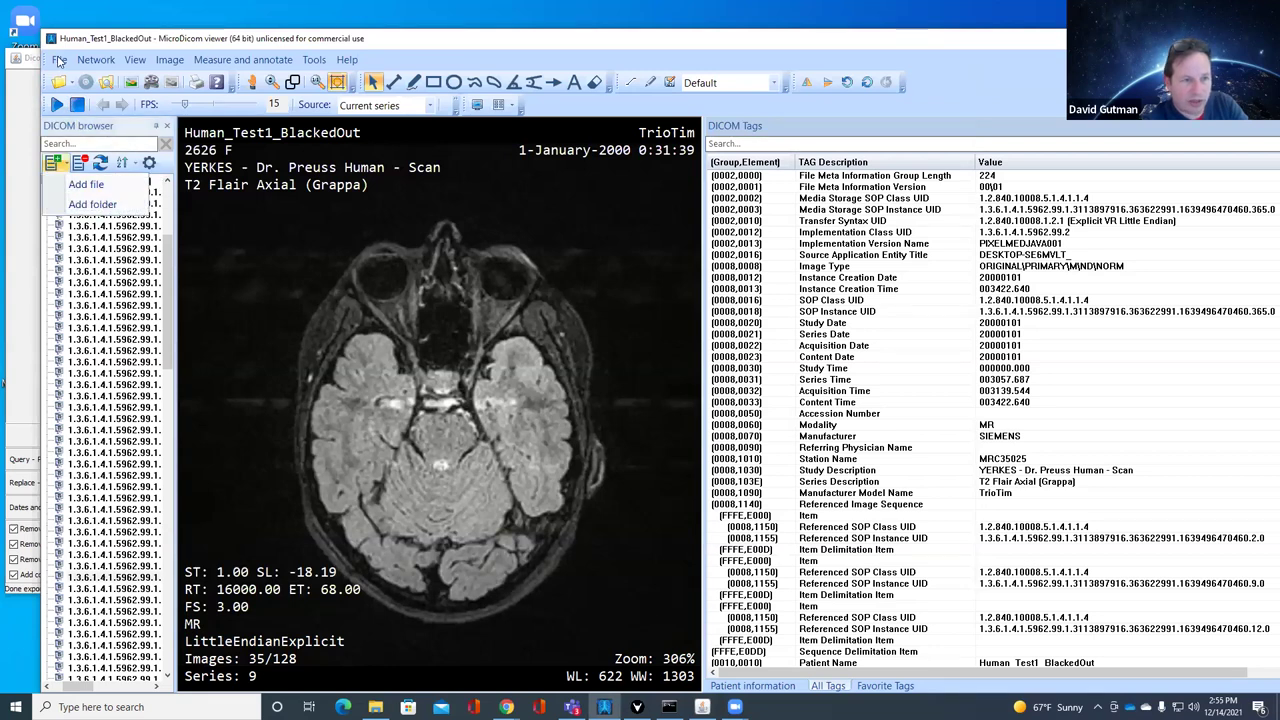
Step: Open SecondPatientDemo's DICOMDIR in MicroDicom and check the blacked-out slices and de-identification tags
{"action": "left_click", "coordinate": [59, 59]}
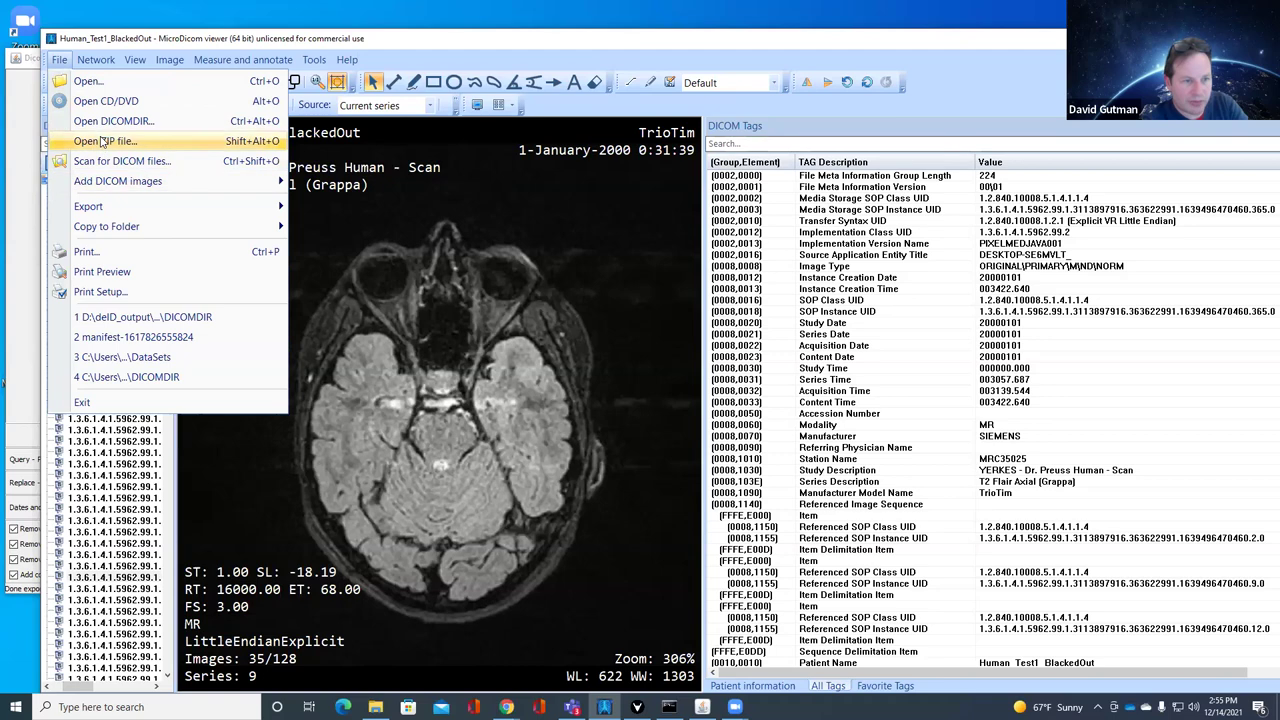
{"action": "left_click", "coordinate": [105, 121]}
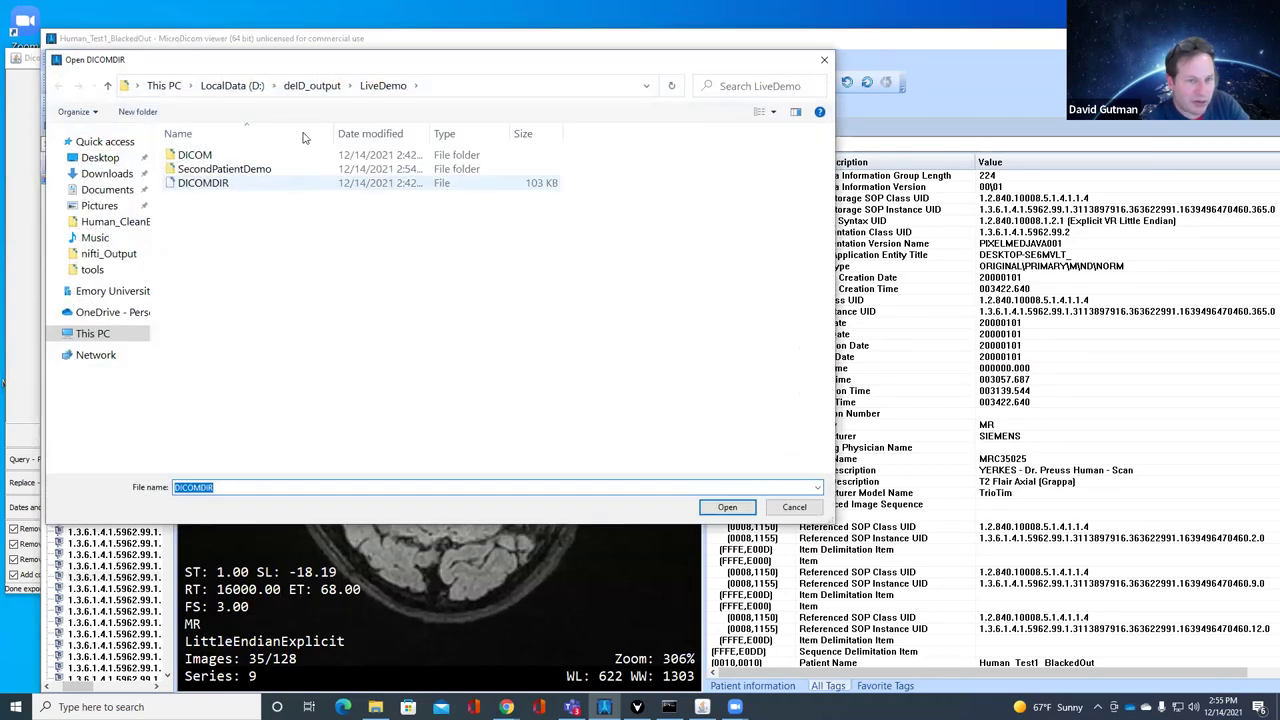
{"action": "double_click", "coordinate": [250, 169]}
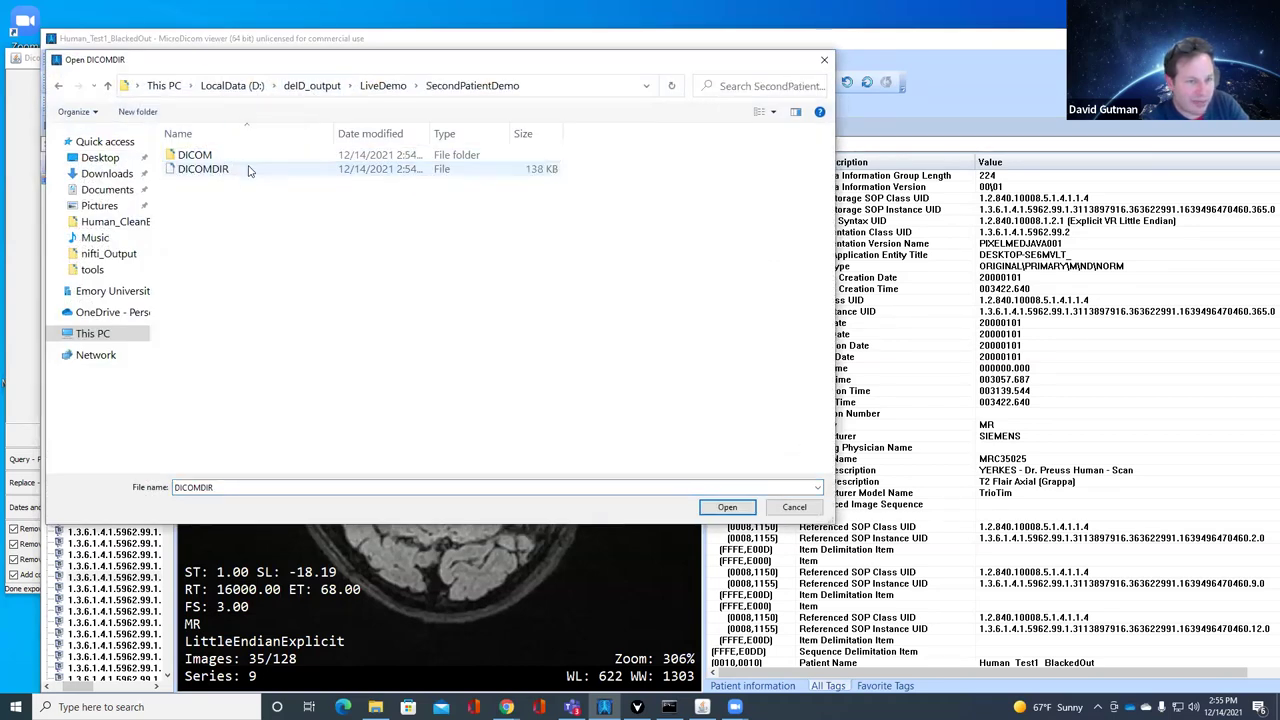
{"action": "double_click", "coordinate": [218, 171]}
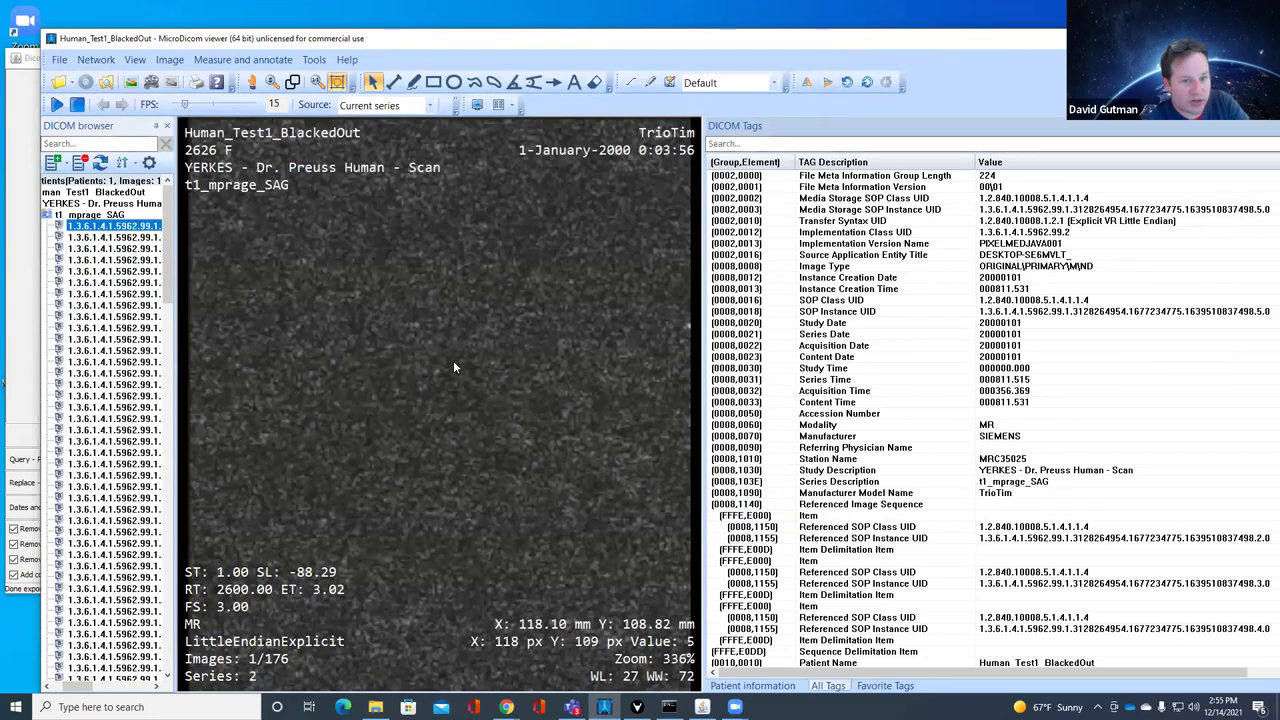
{"action": "scroll", "coordinate": [453, 360], "scroll_direction": "down", "scroll_amount": 15}
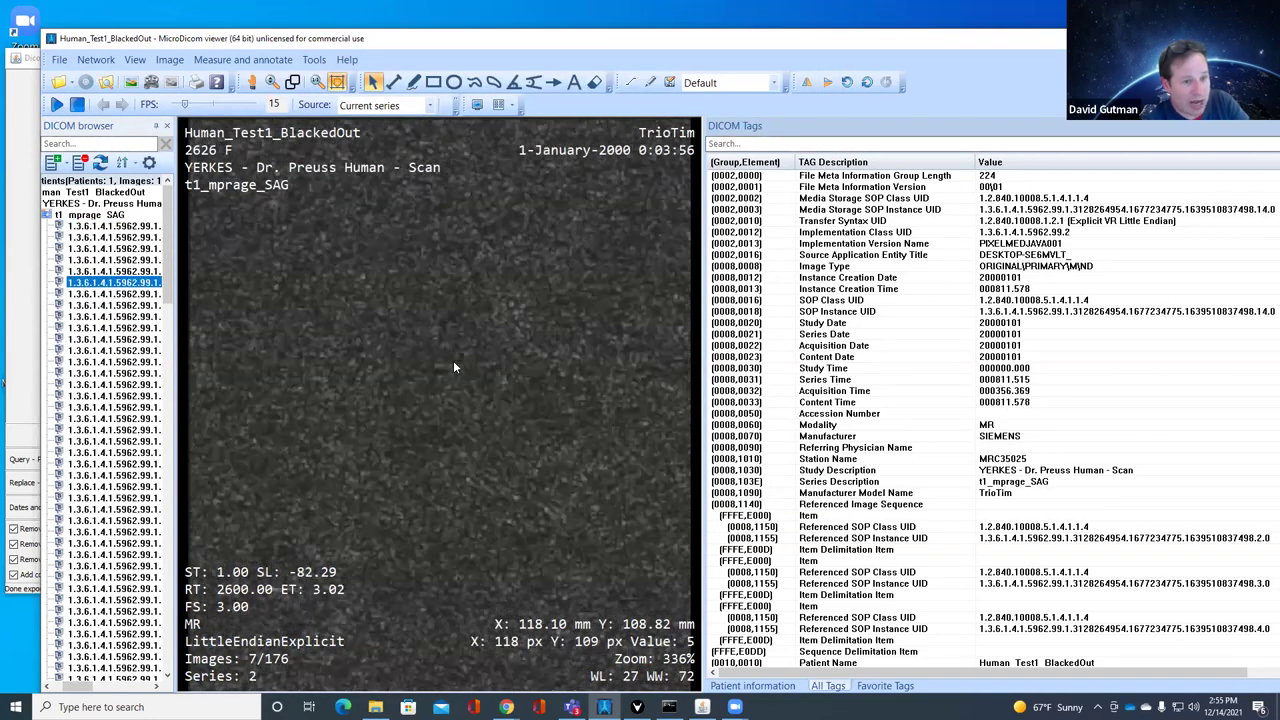
{"action": "scroll", "coordinate": [452, 375], "scroll_direction": "down", "scroll_amount": 14}
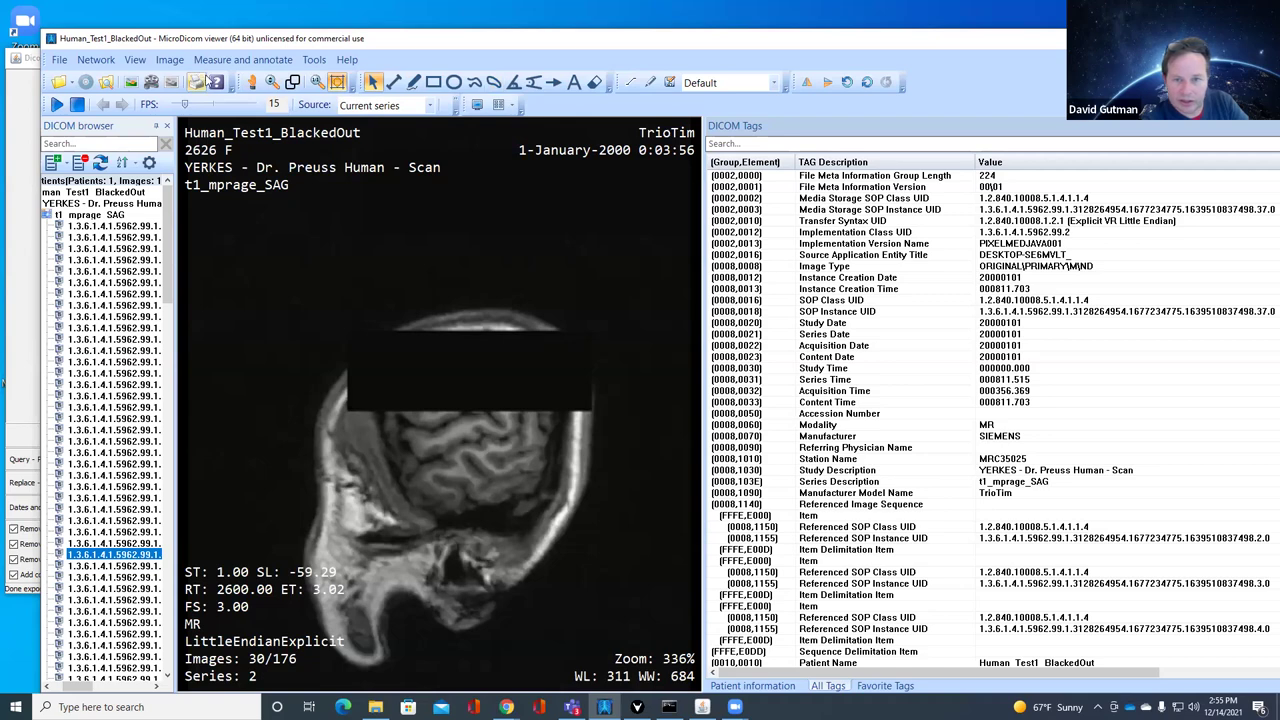
{"action": "left_click_drag", "start_coordinate": [700, 297], "coordinate": [498, 297]}
{"action": "scroll", "coordinate": [863, 382], "scroll_direction": "down", "scroll_amount": 15}
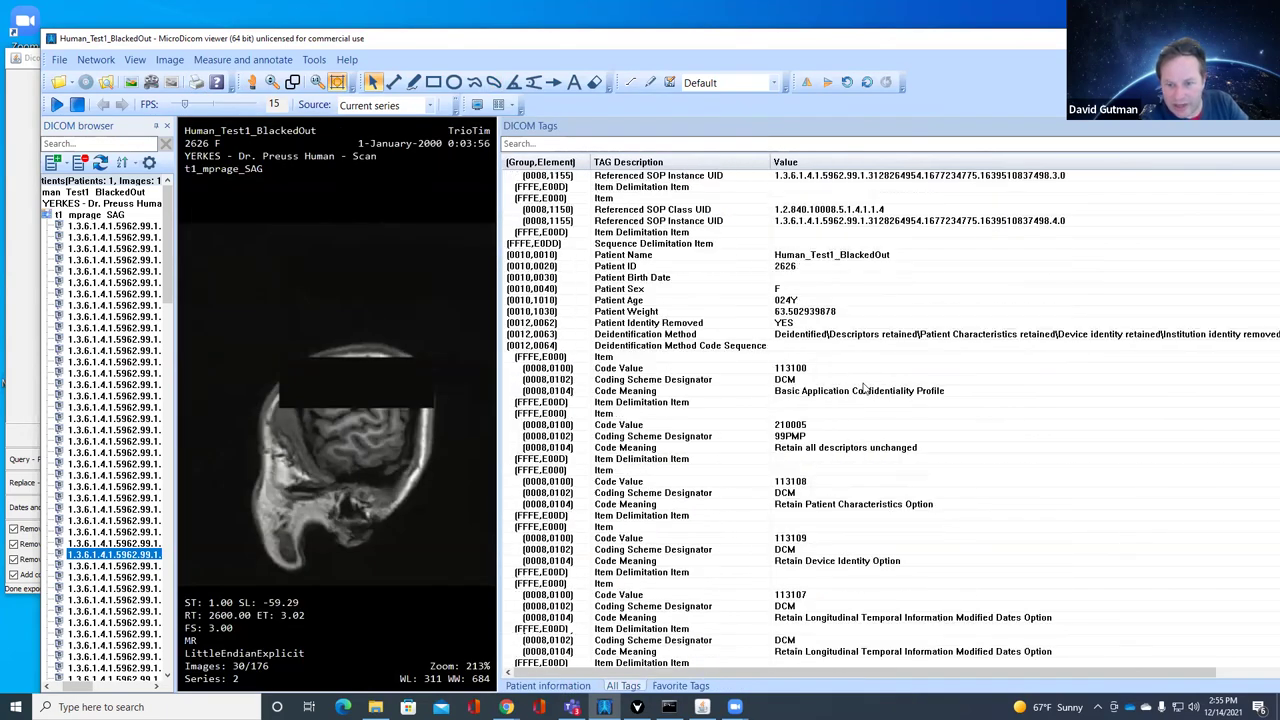
{"action": "scroll", "coordinate": [860, 395], "scroll_direction": "down", "scroll_amount": 10}
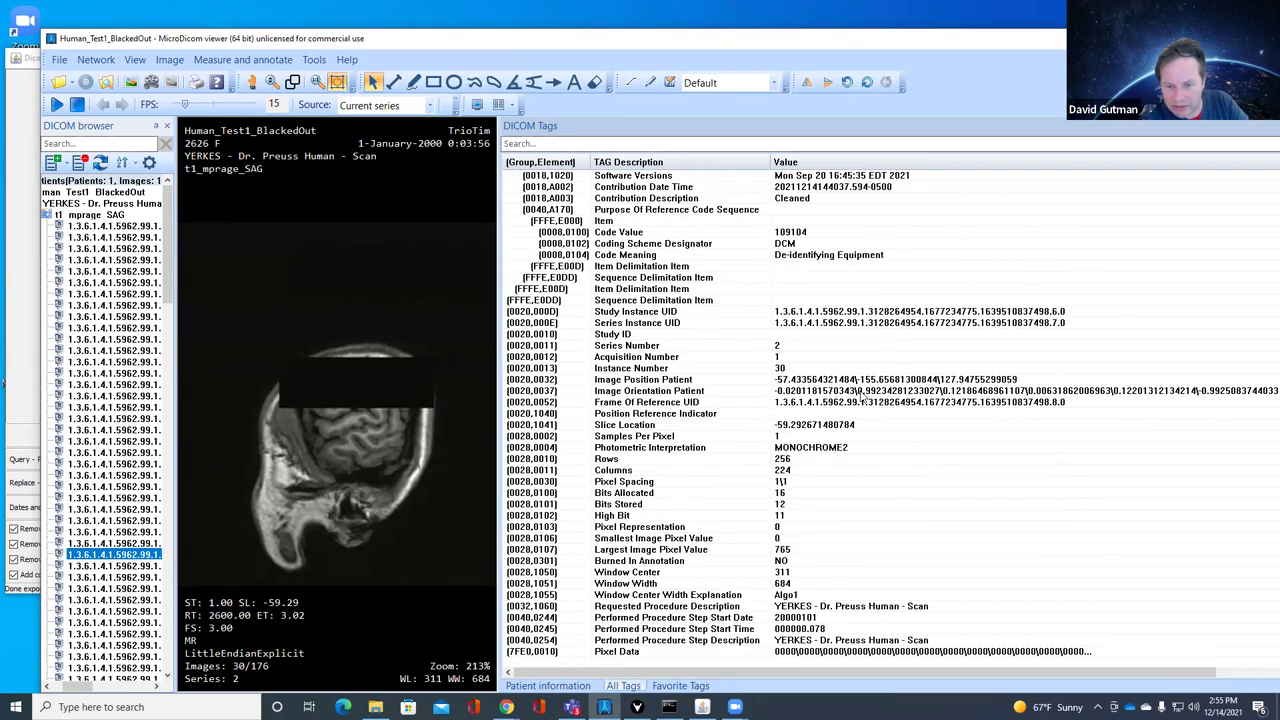
{"action": "left_click", "coordinate": [820, 607]}
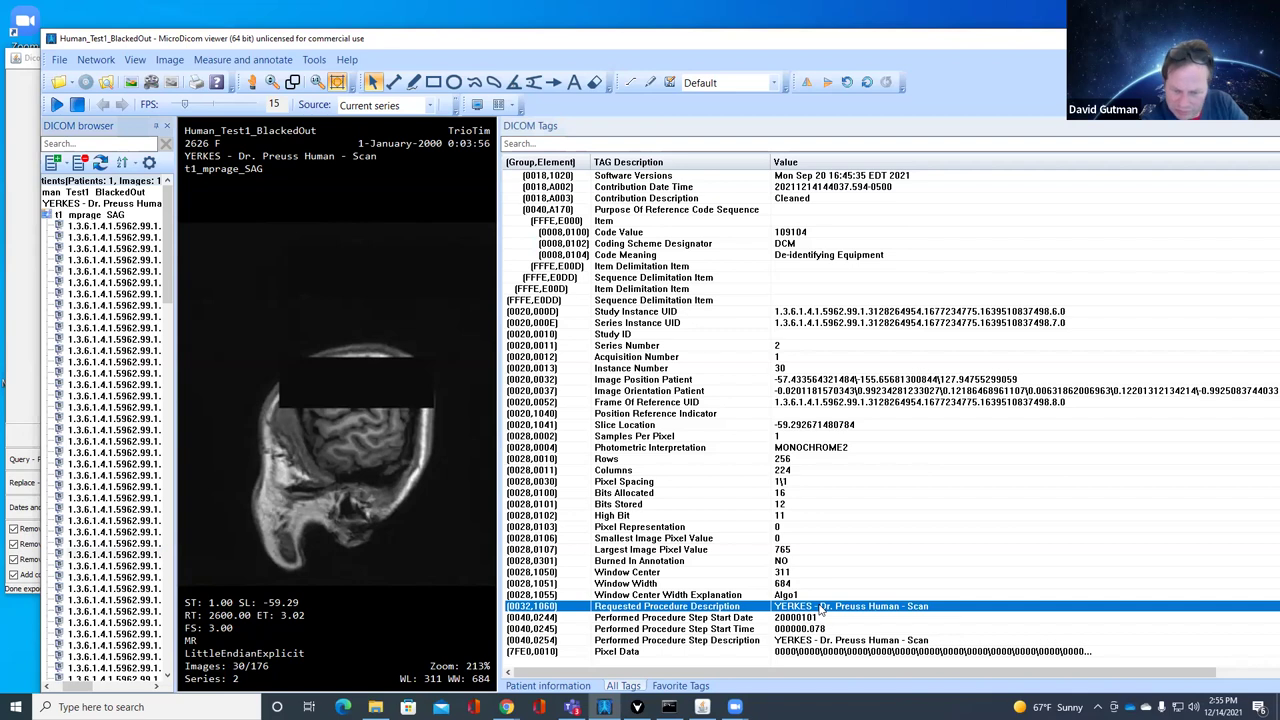
{"action": "left_click", "coordinate": [852, 643]}
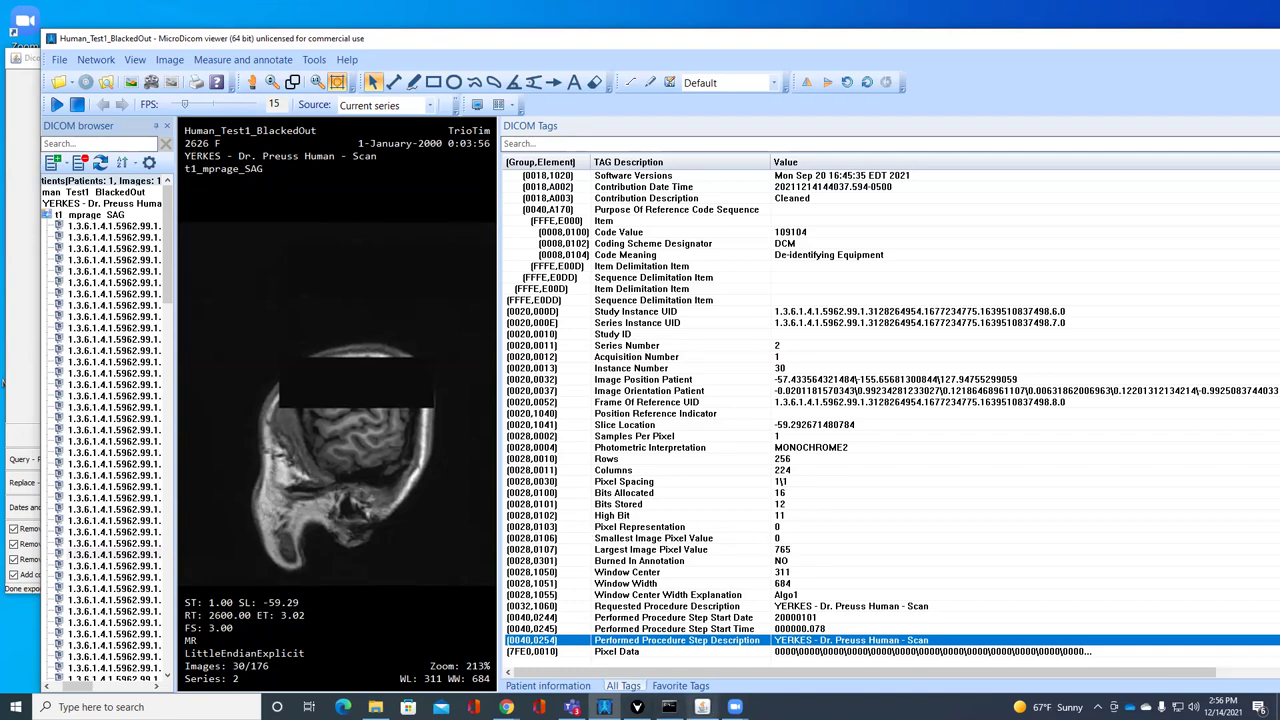
{"action": "mouse_move", "coordinate": [702, 707]}
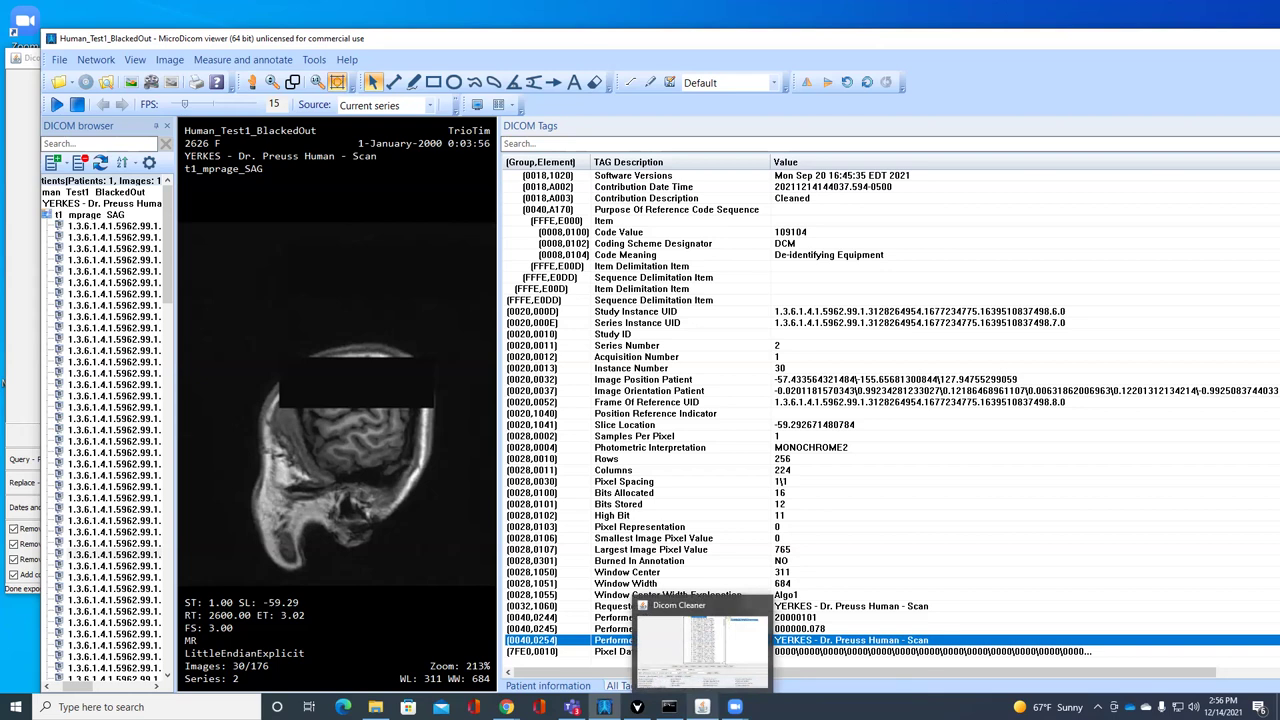
Step: Expand the cleaned study's t1_mprage_SAG series to list and browse its 176 images
{"action": "left_click", "coordinate": [702, 648]}
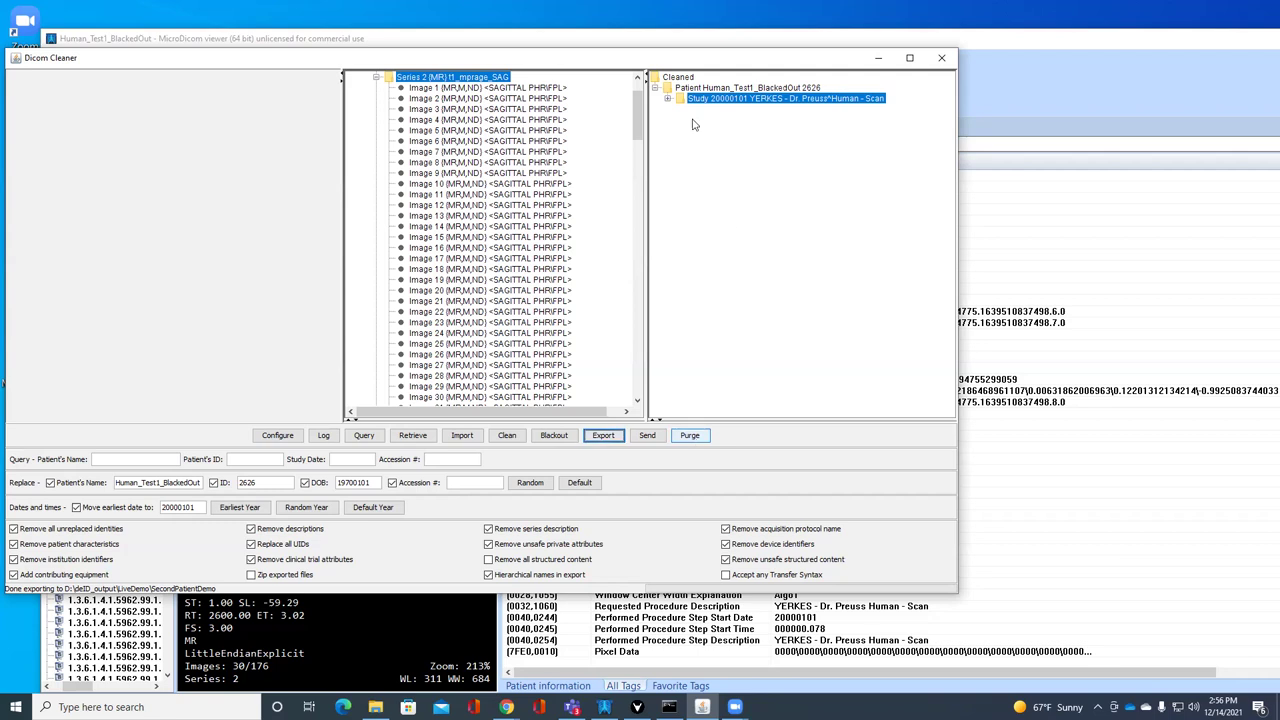
{"action": "left_click", "coordinate": [667, 99]}
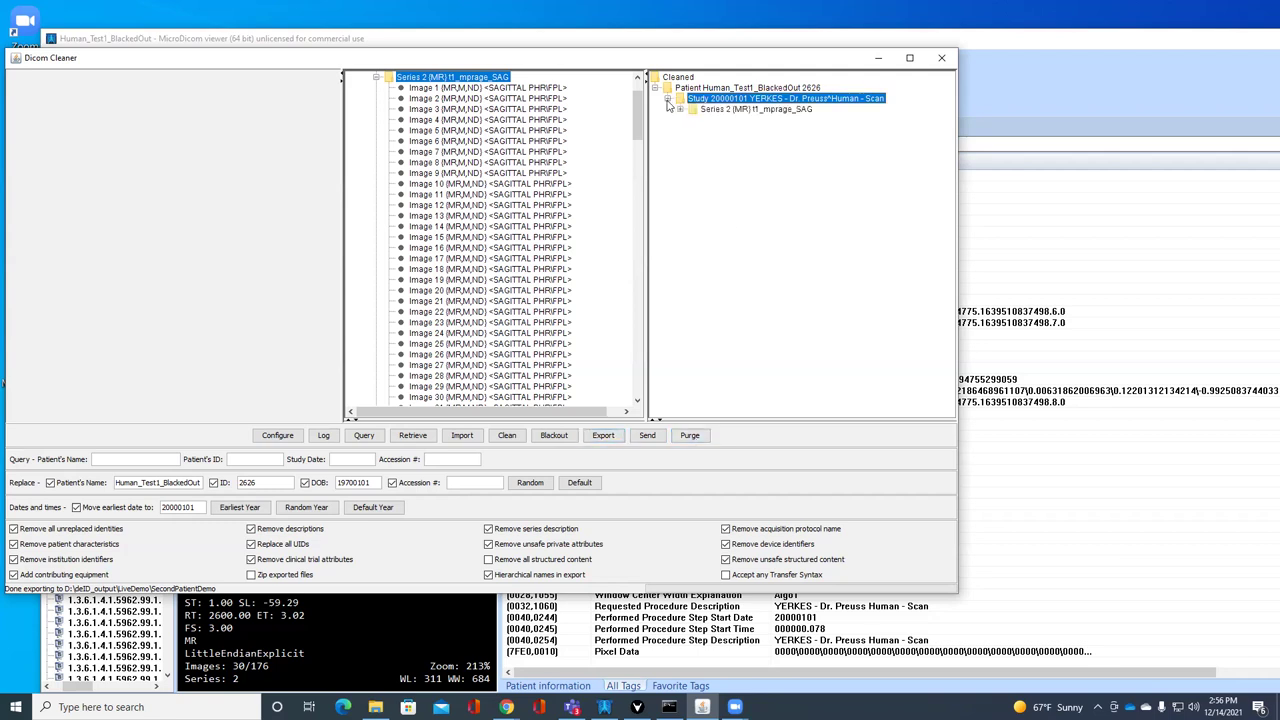
{"action": "left_click", "coordinate": [680, 109]}
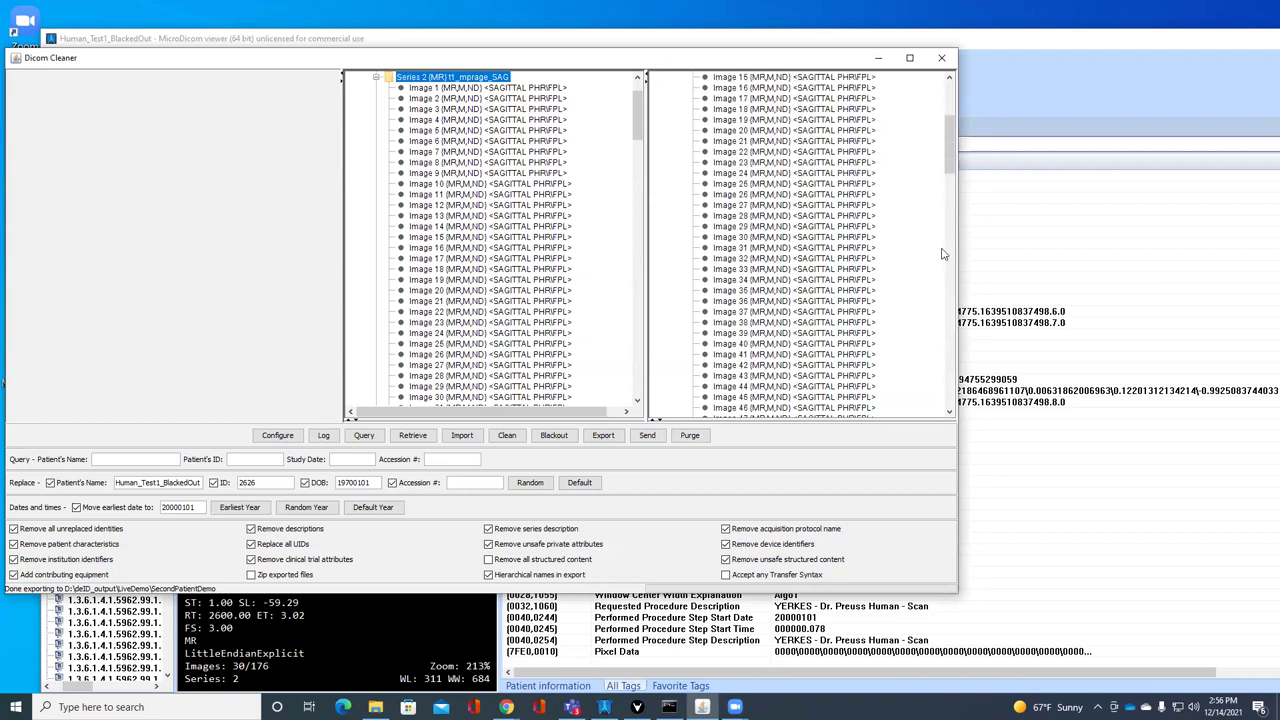
{"action": "scroll", "coordinate": [920, 266], "scroll_direction": "down", "scroll_amount": 15}
{"action": "scroll", "coordinate": [927, 280], "scroll_direction": "up", "scroll_amount": 15}
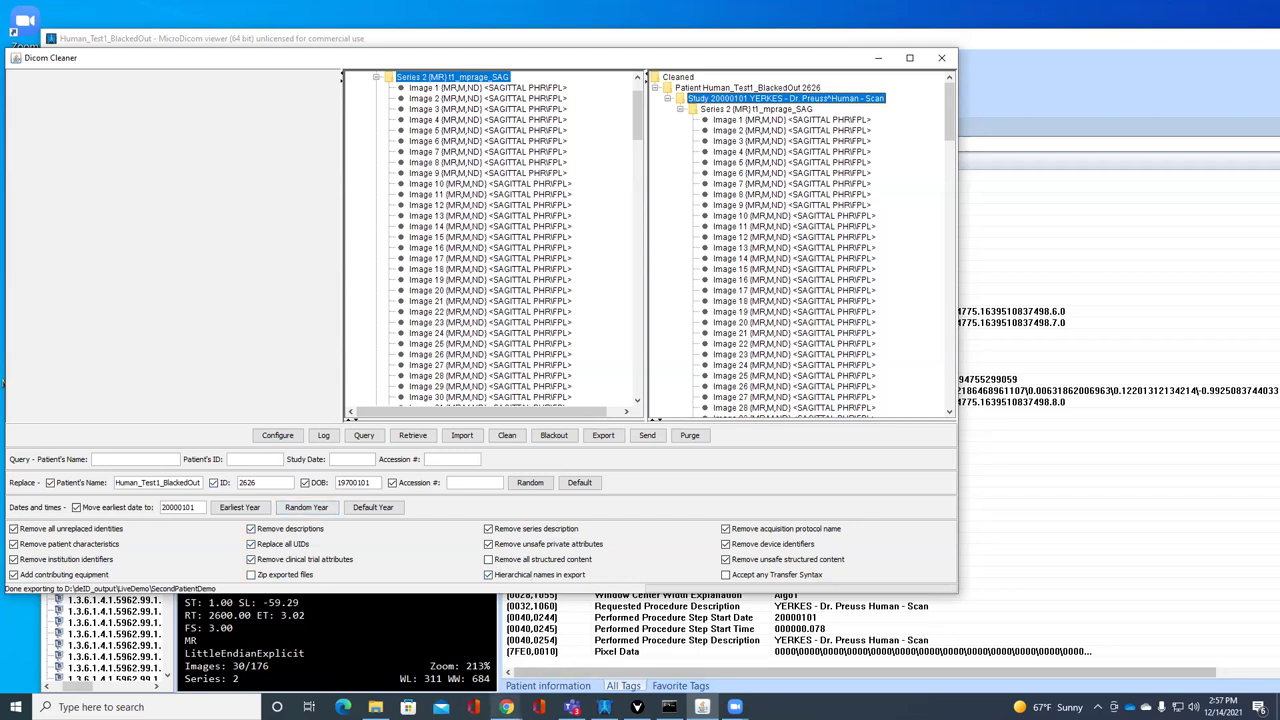
{"action": "left_click", "coordinate": [507, 707]}
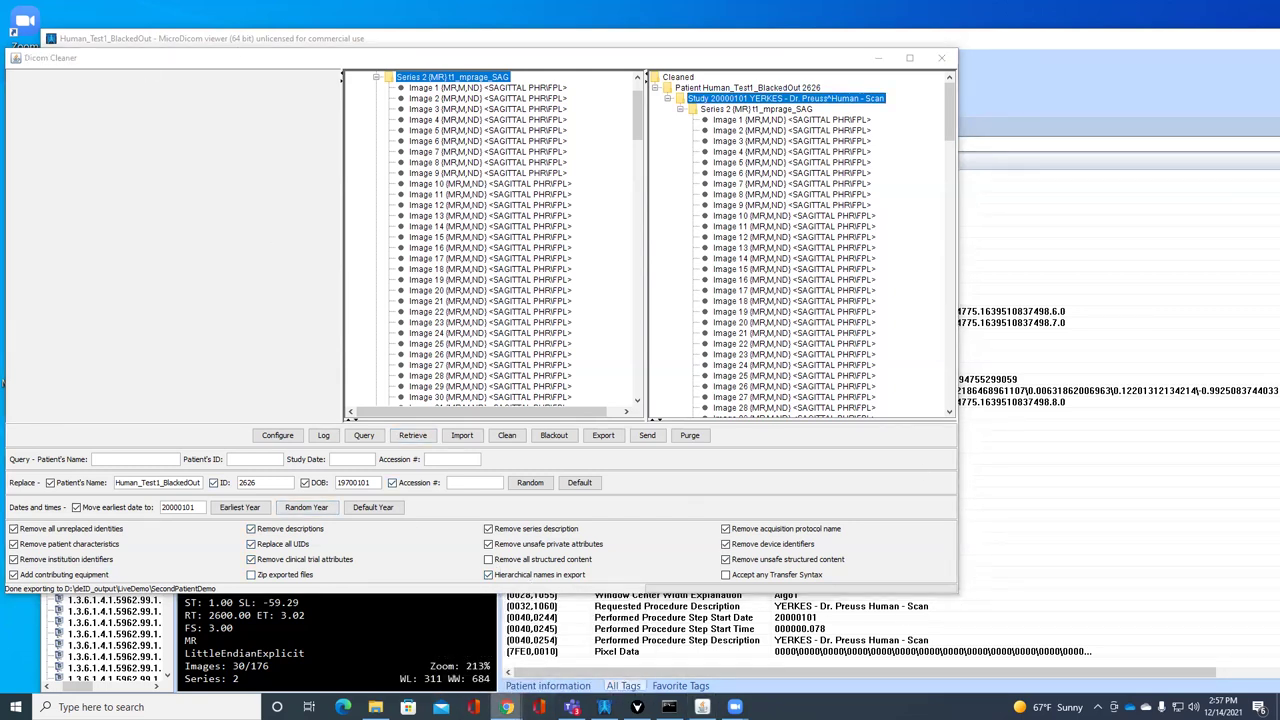
Step: Present the Image DeID Talk slideshow full screen and step back one slide
{"action": "mouse_move", "coordinate": [507, 707]}
{"action": "left_click", "coordinate": [540, 660]}
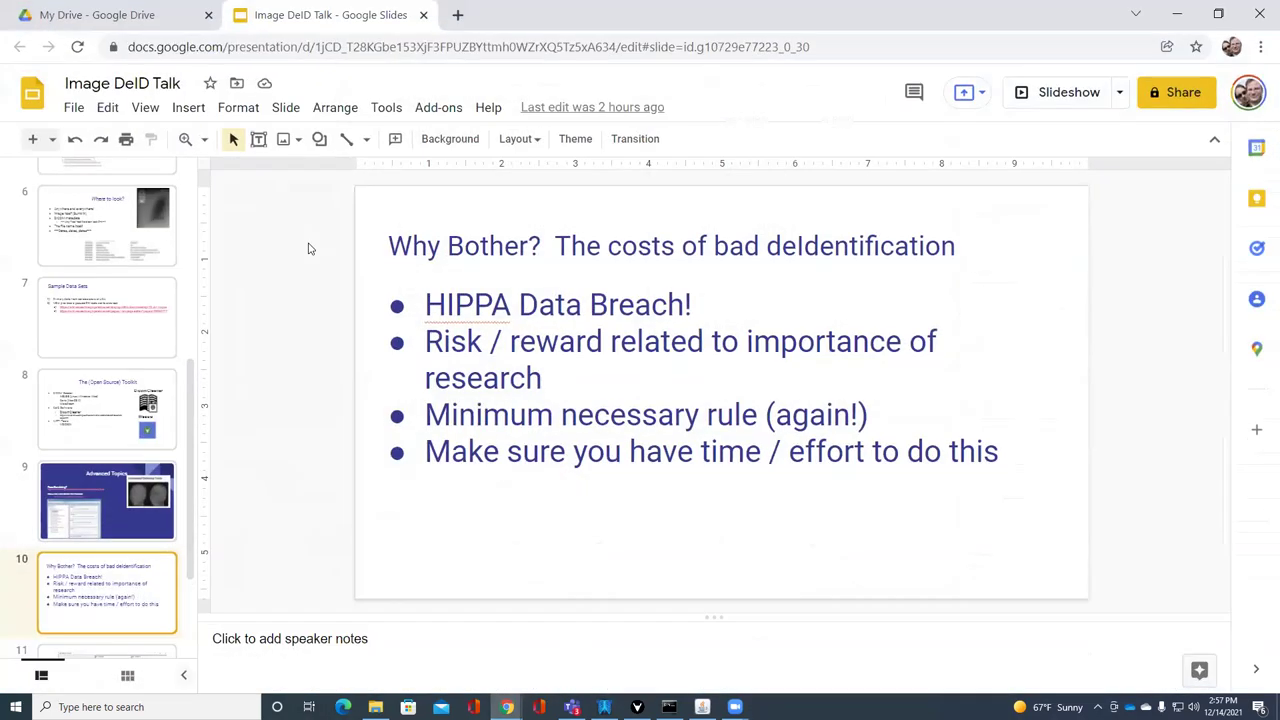
{"action": "left_click", "coordinate": [145, 108]}
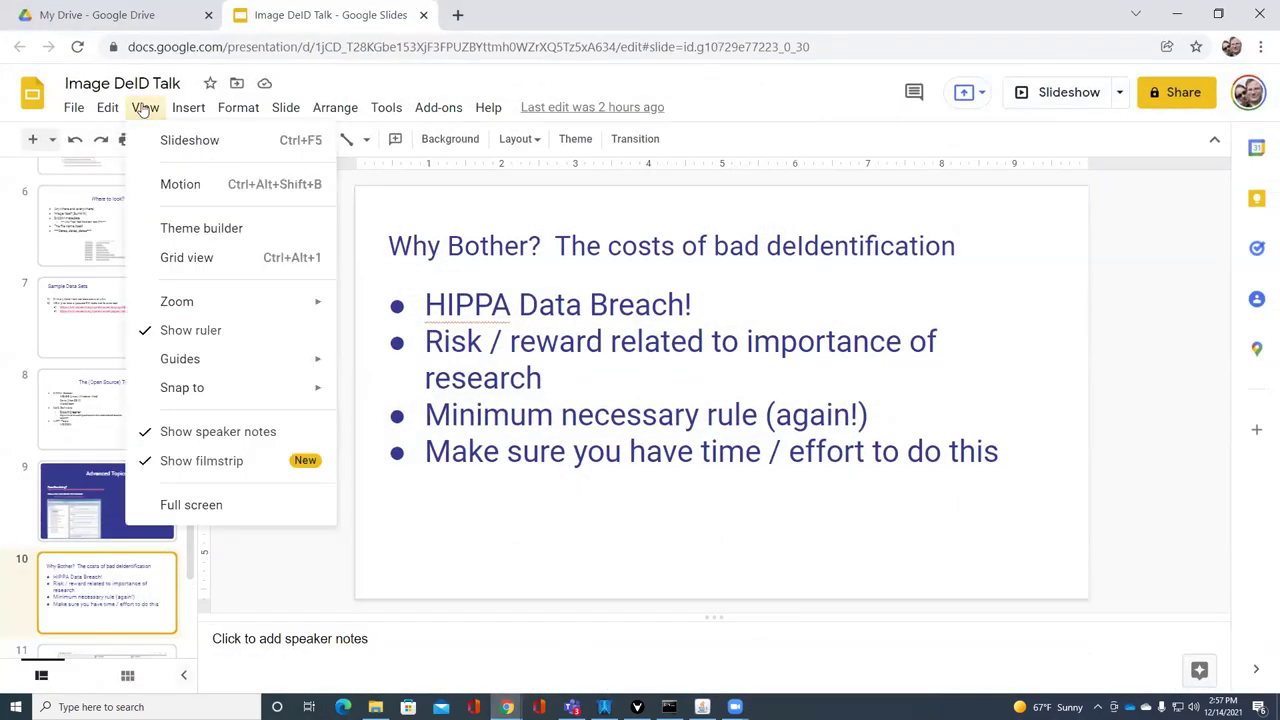
{"action": "left_click", "coordinate": [187, 143]}
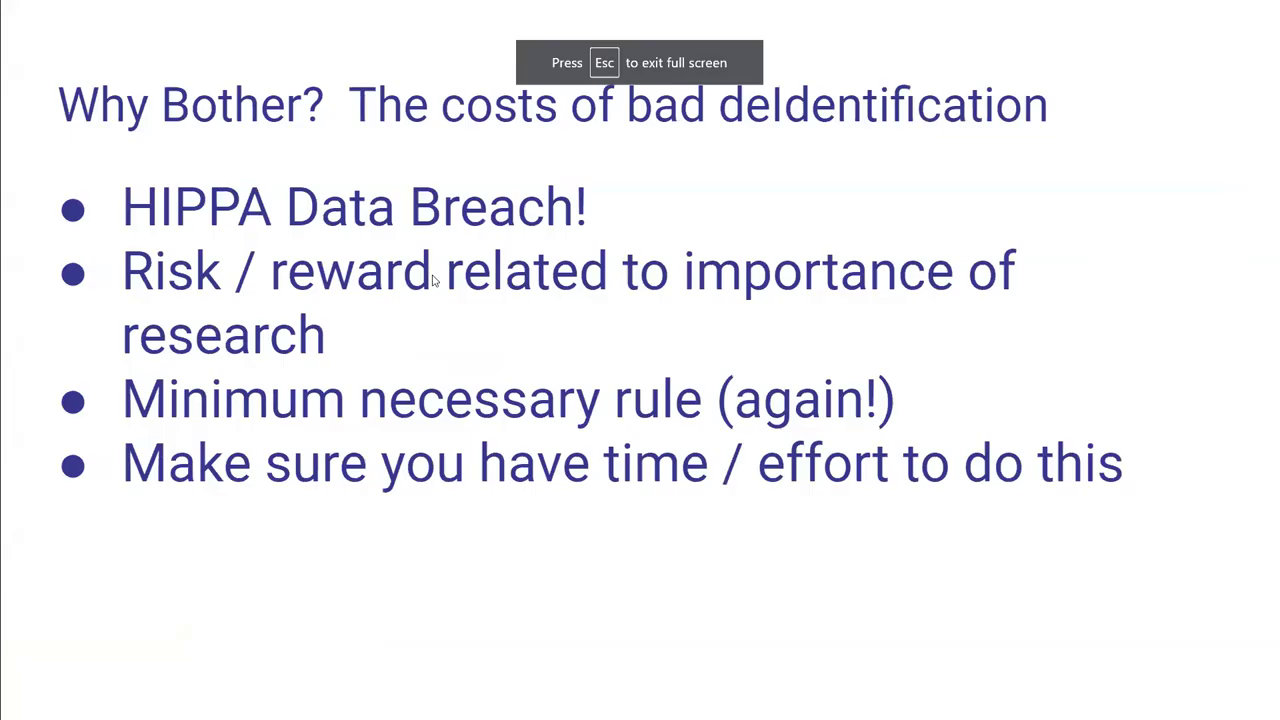
{"action": "key", "text": "Left"}
{"action": "key", "text": "Left"}
{"action": "key", "text": "Left"}
{"action": "key", "text": "Left"}
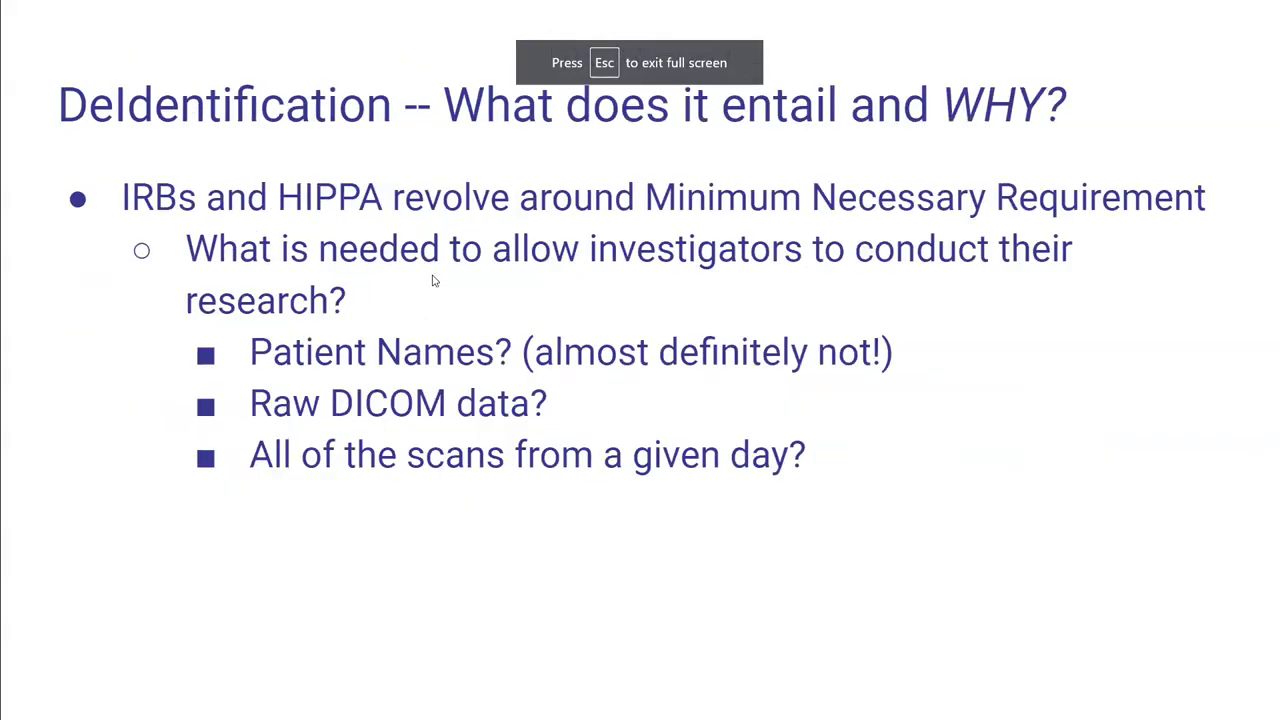